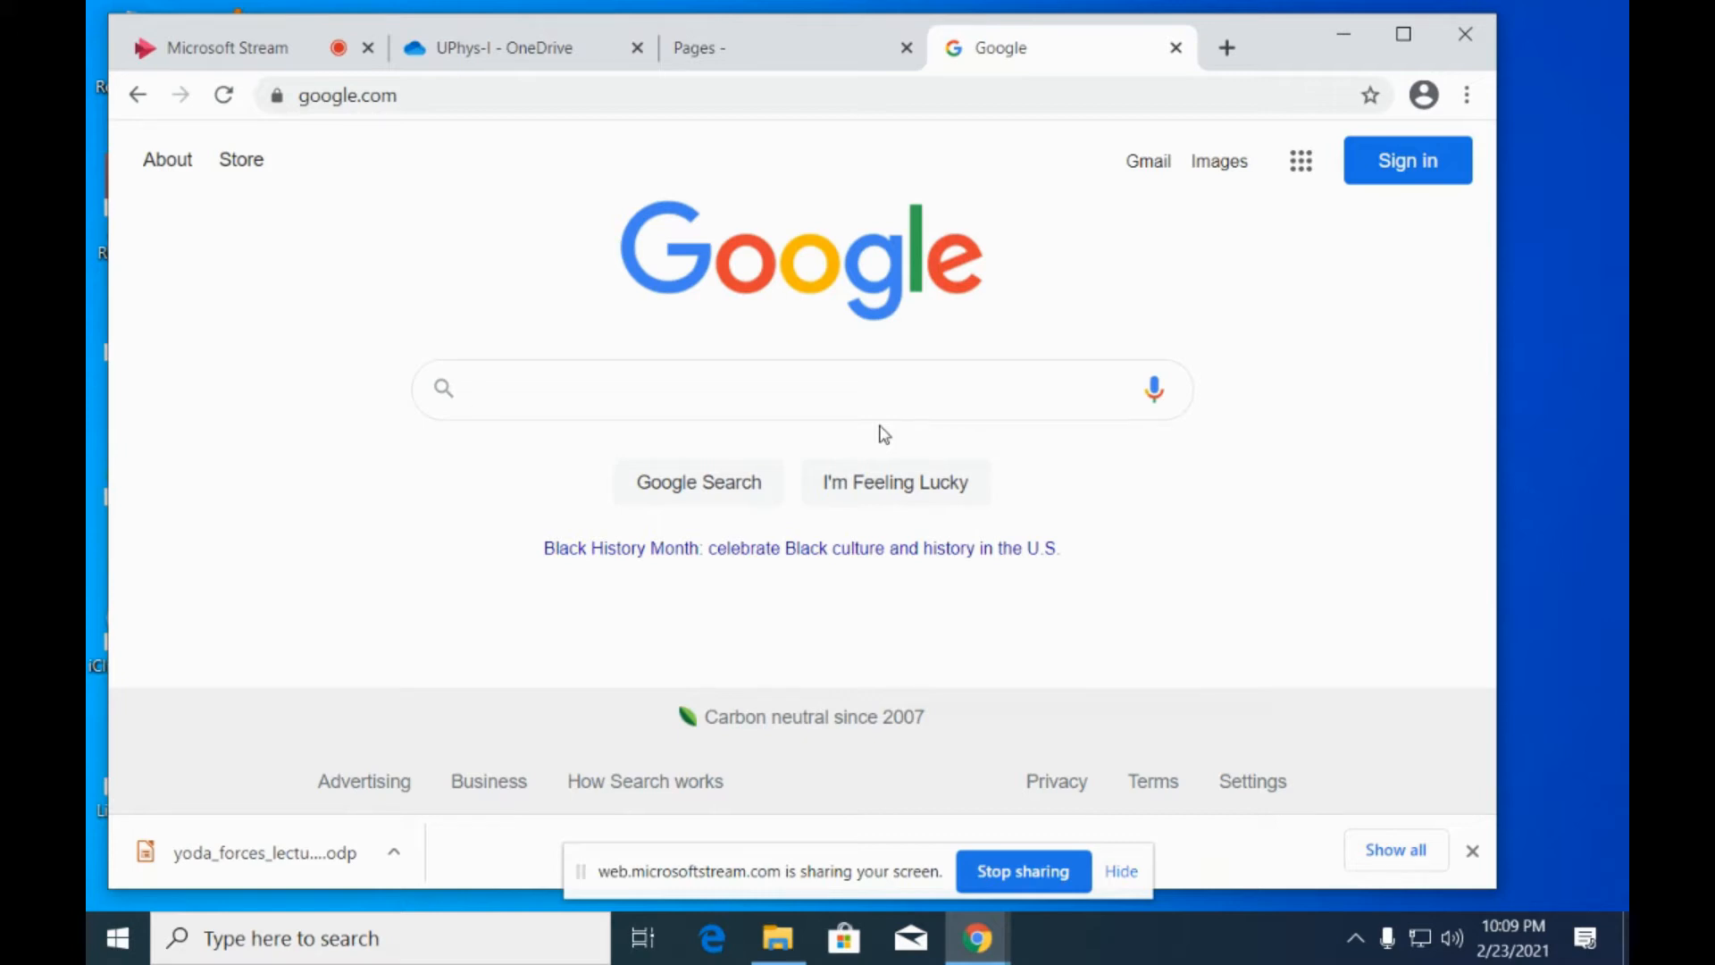
Search Google for "obs studio" and open the OBS Project's download page from the results.
left_click(739, 390)
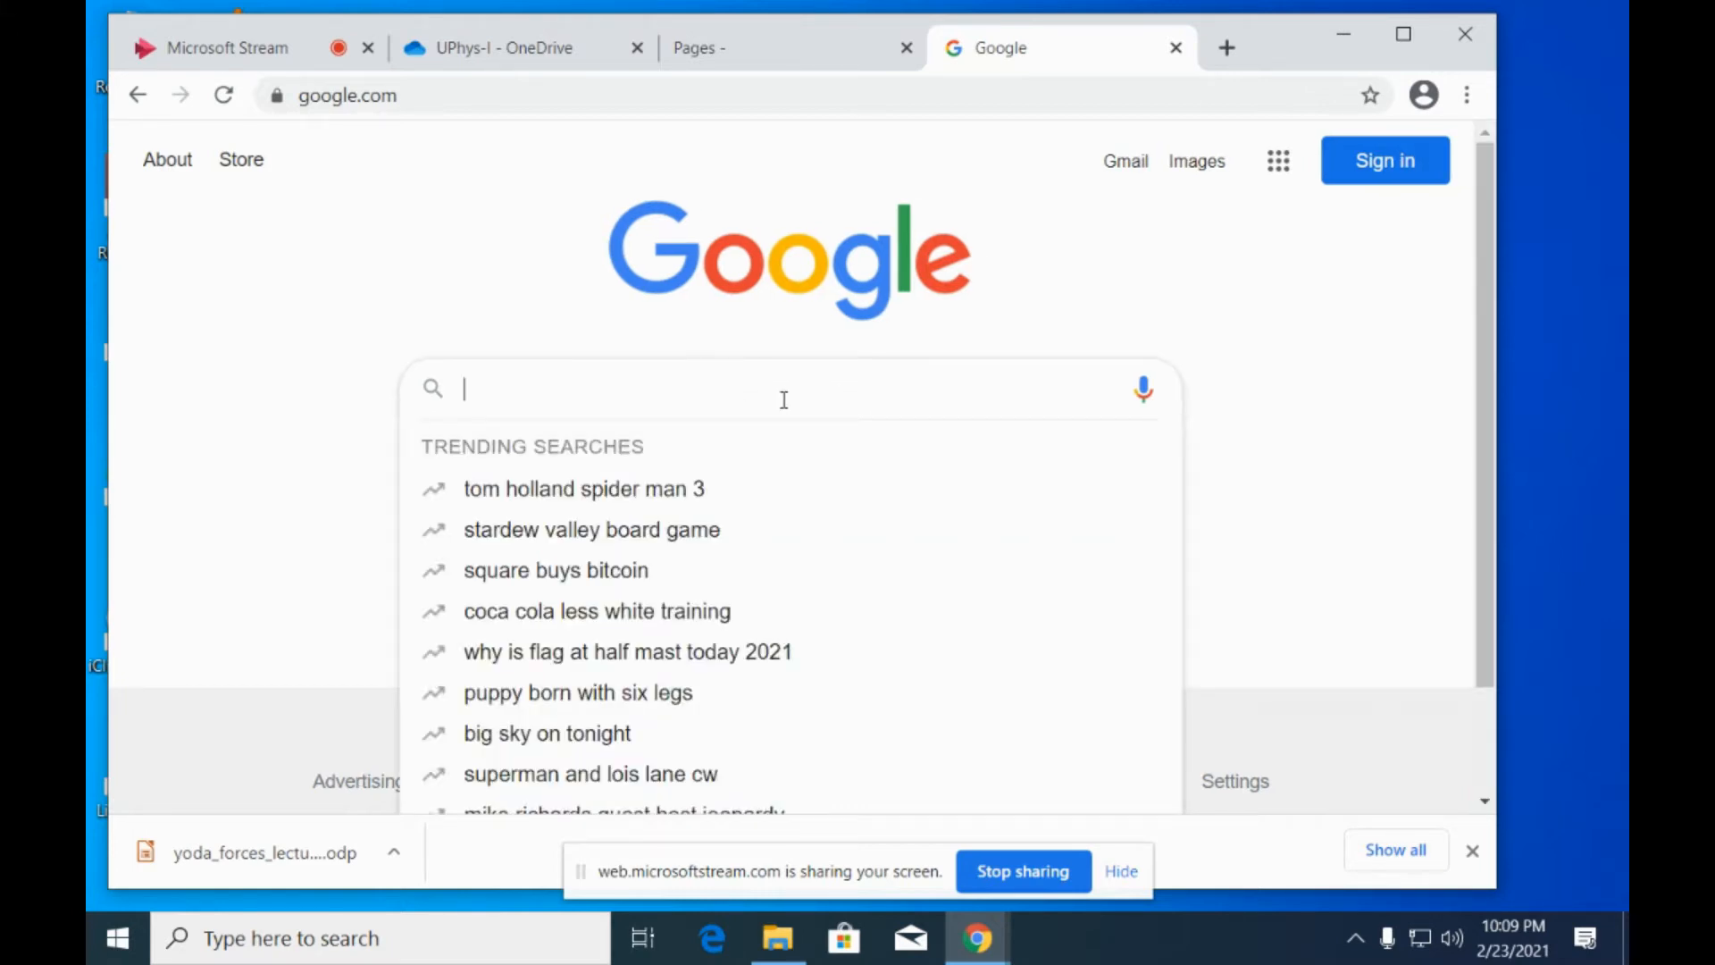
type("obs ")
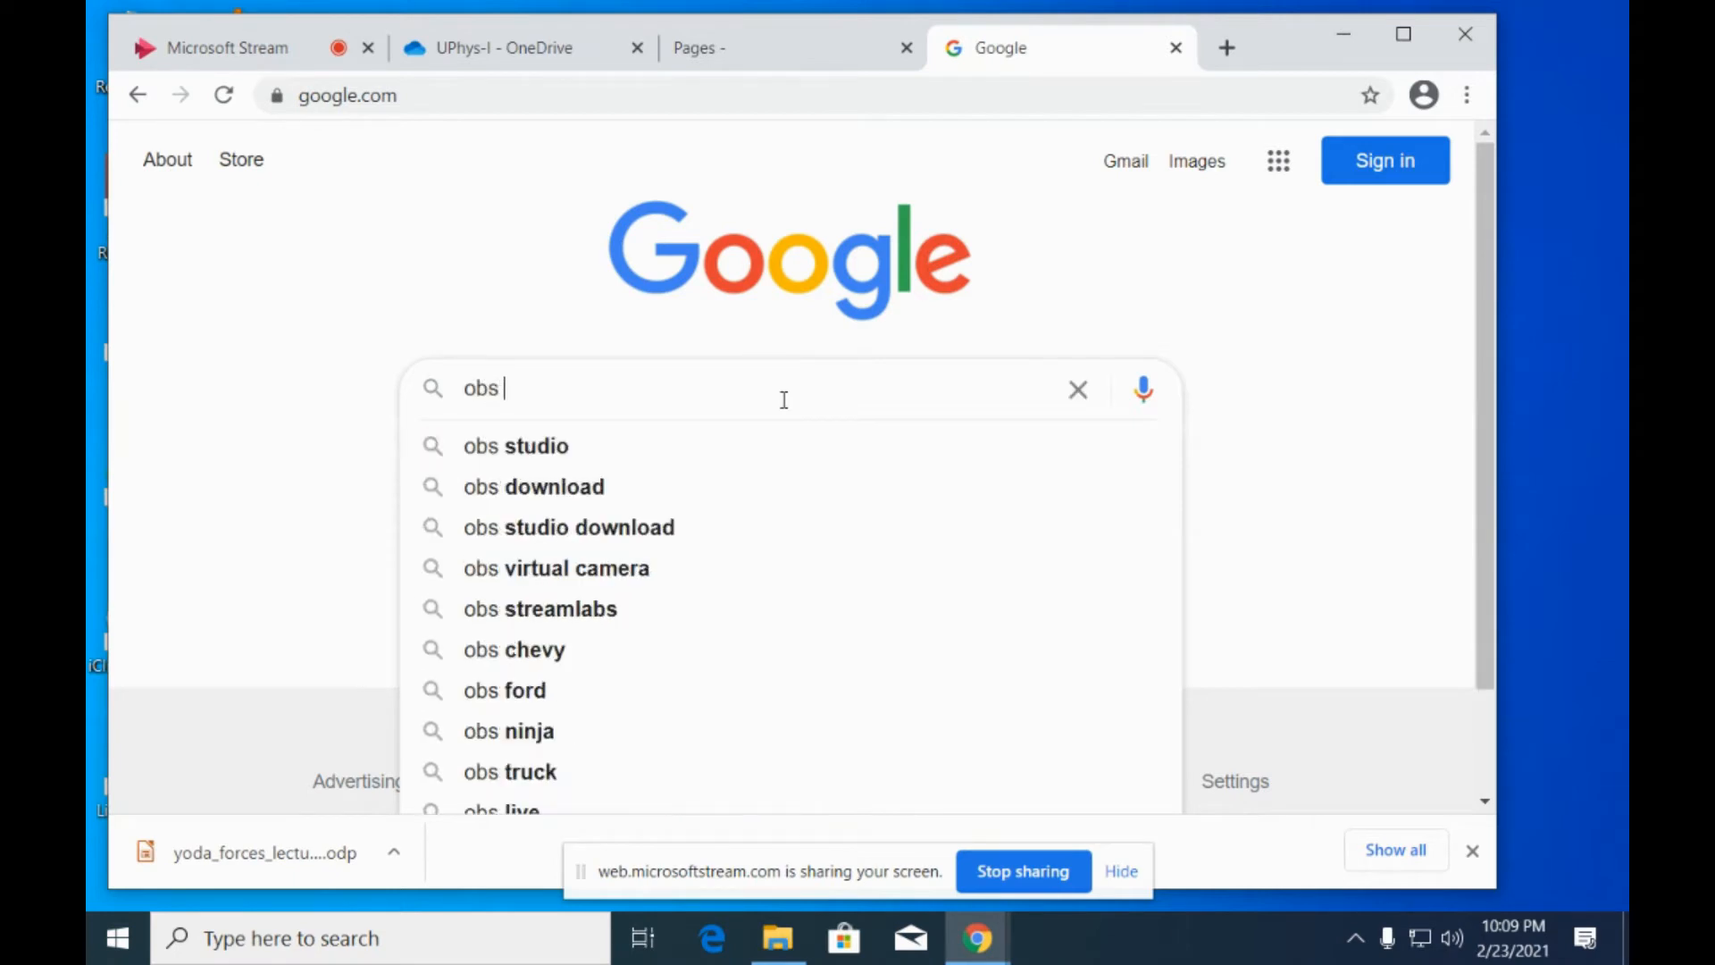
type("studio")
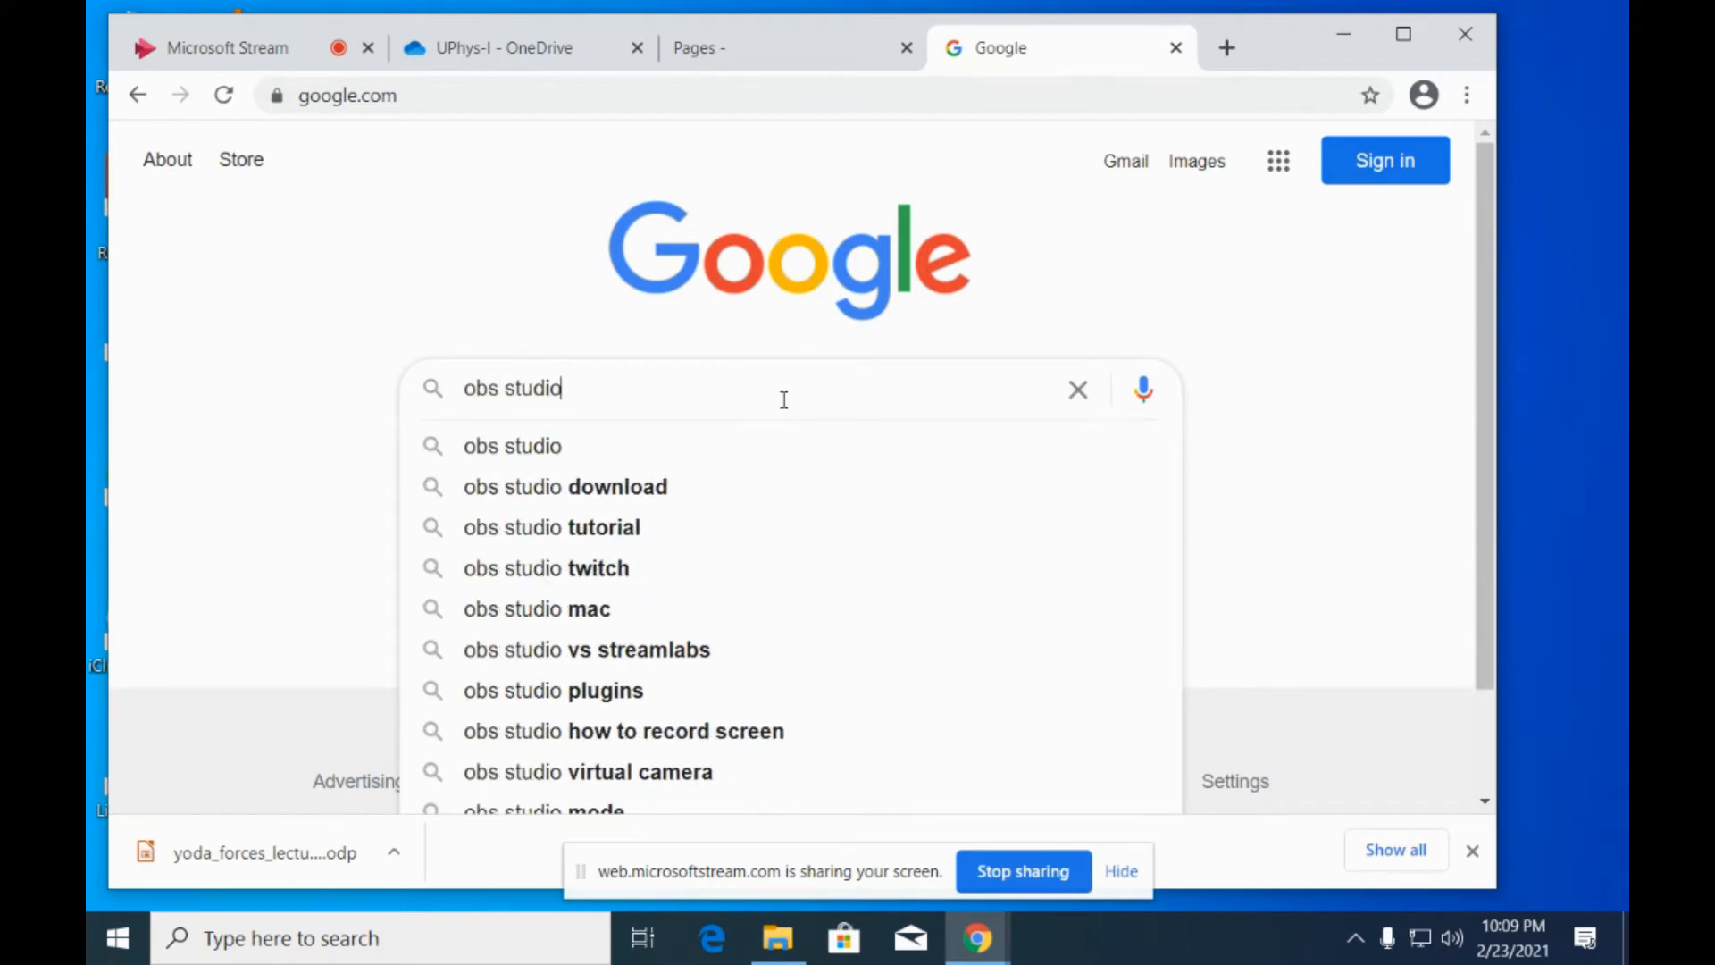
key("Return")
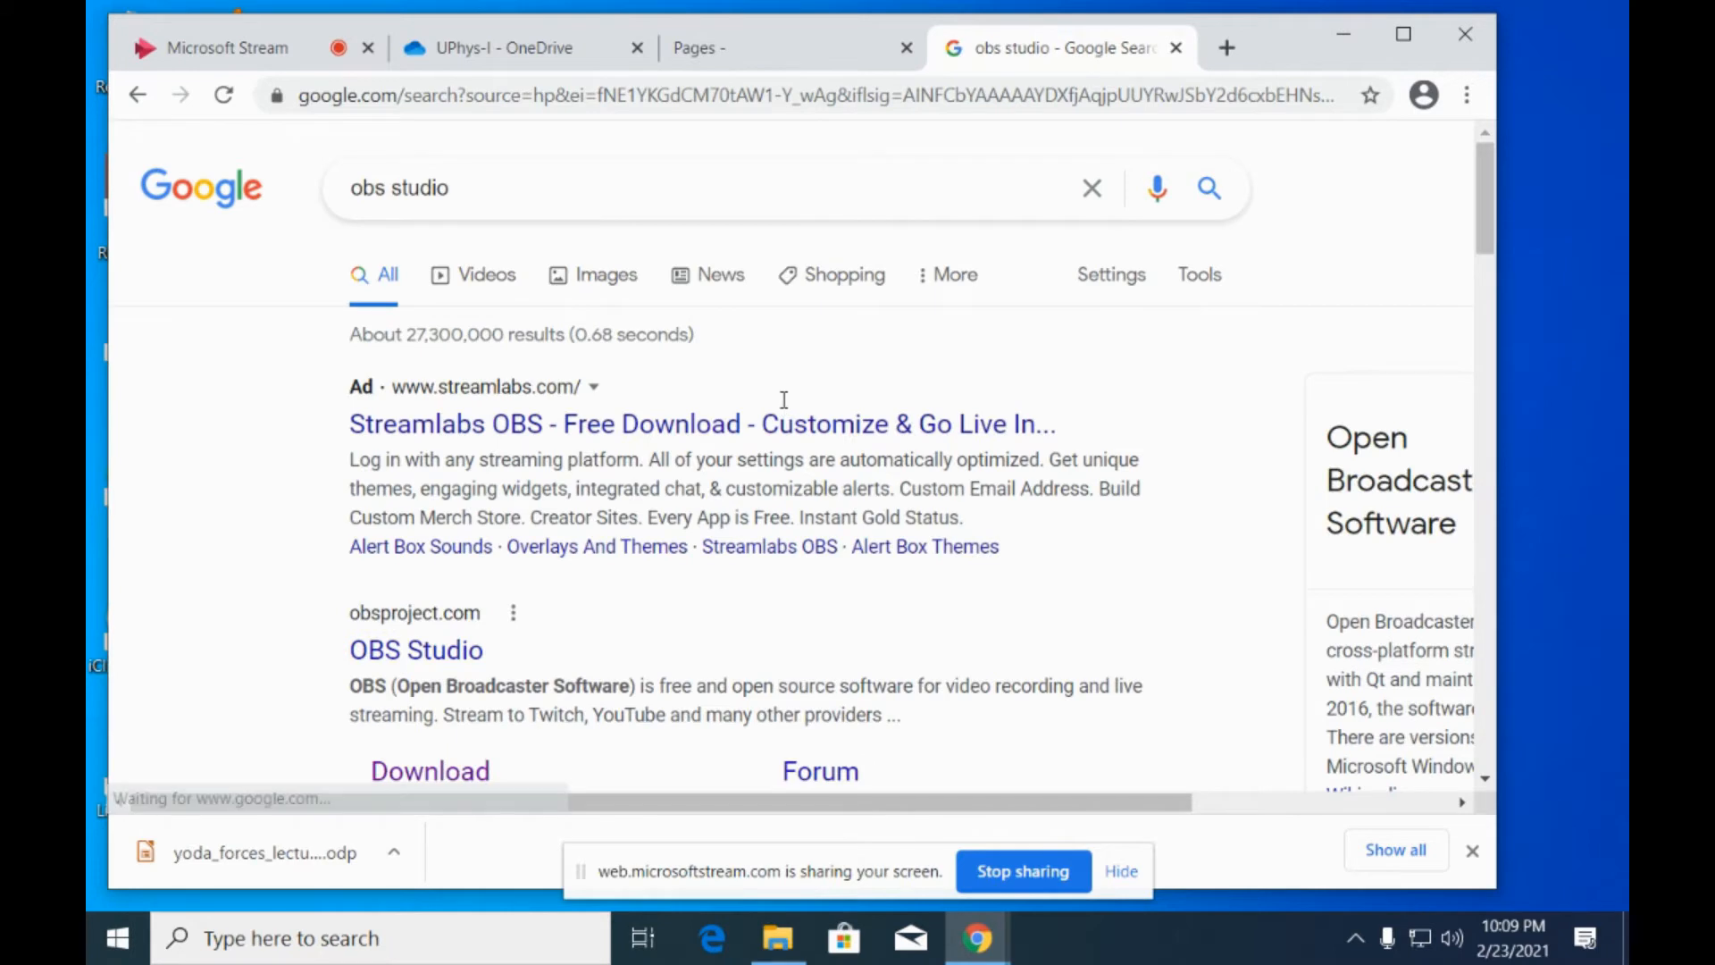
scroll(784, 399, "down", 2)
scroll(784, 400, "down", 1)
left_click(452, 505)
Download the zip version of OBS Studio 26.1.1 for Windows.
scroll(479, 513, "down", 1)
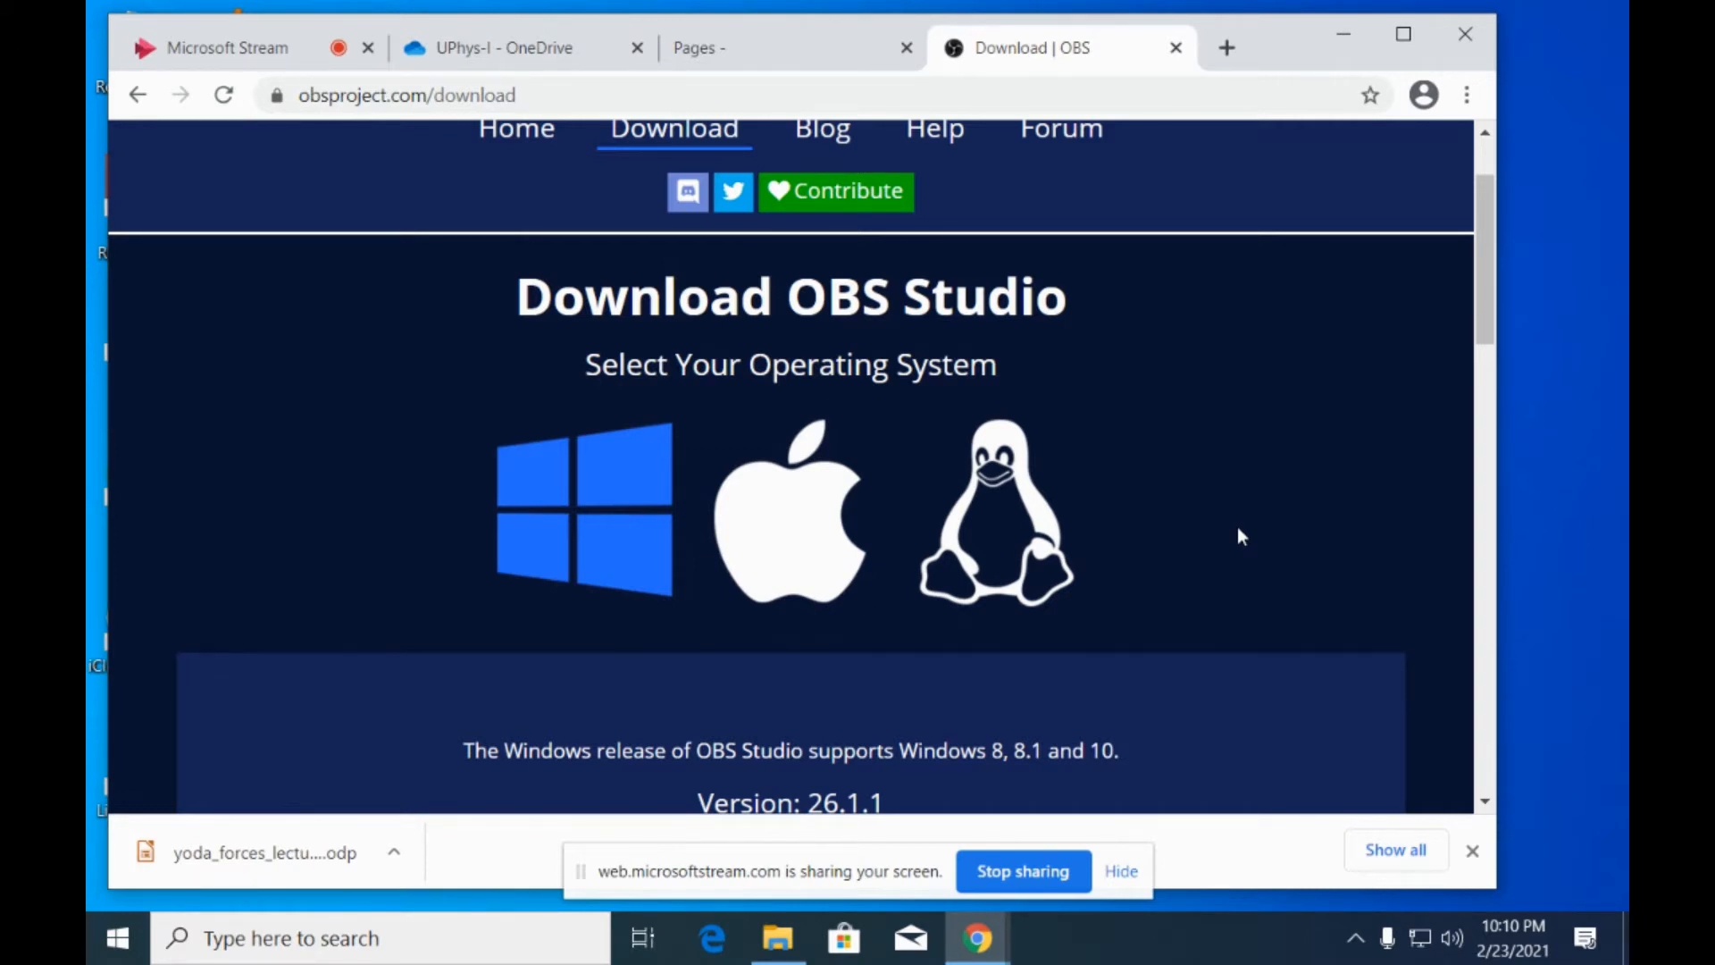
scroll(1236, 527, "down", 6)
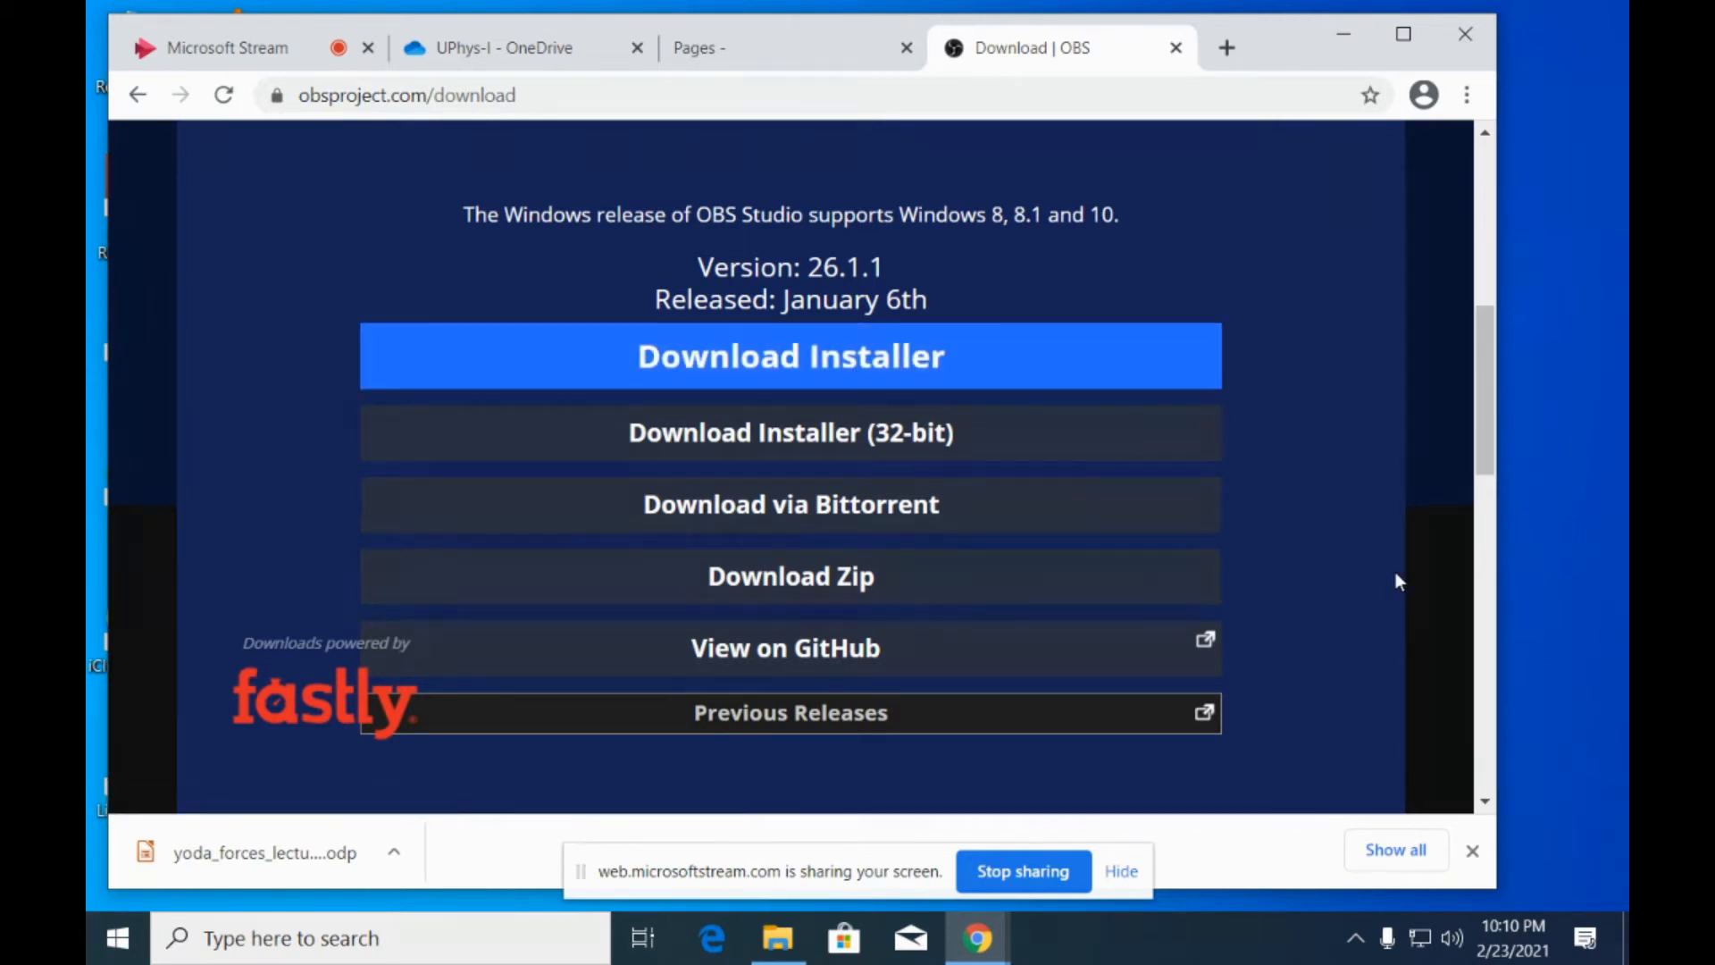
left_click(809, 576)
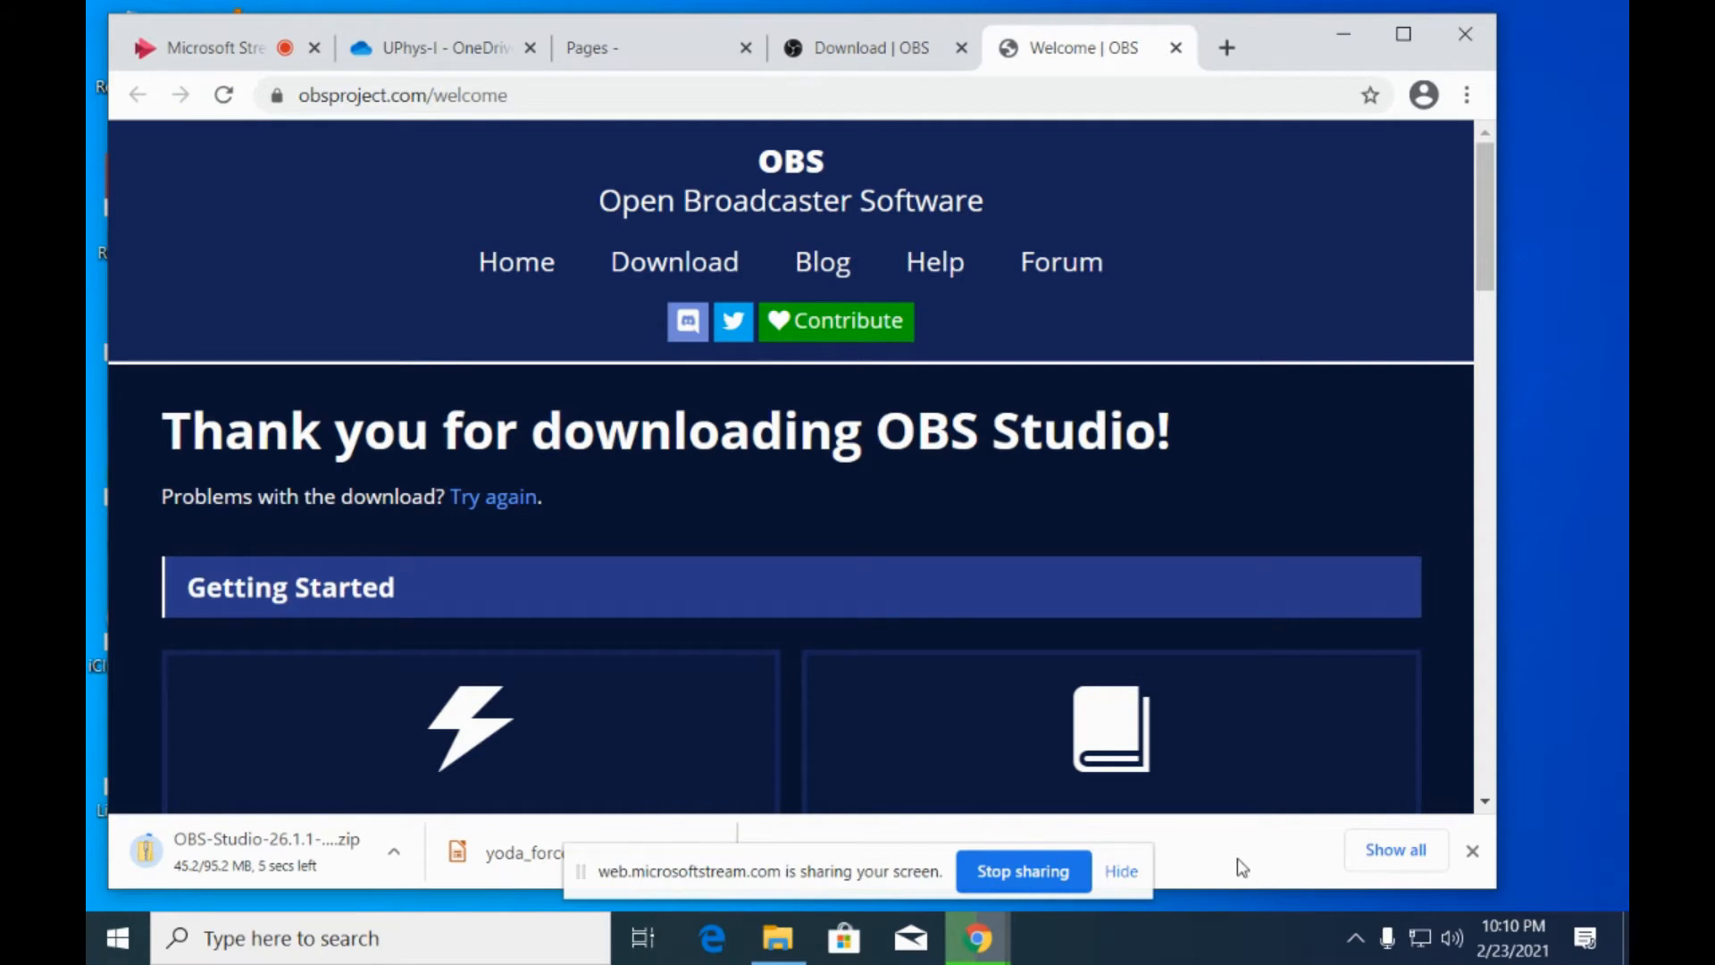
Show the downloaded OBS zip in its folder, extract it to the default OBS-Studio-26.1.1-Full-x64 destination, and close the extra window of extracted files.
left_click(1122, 871)
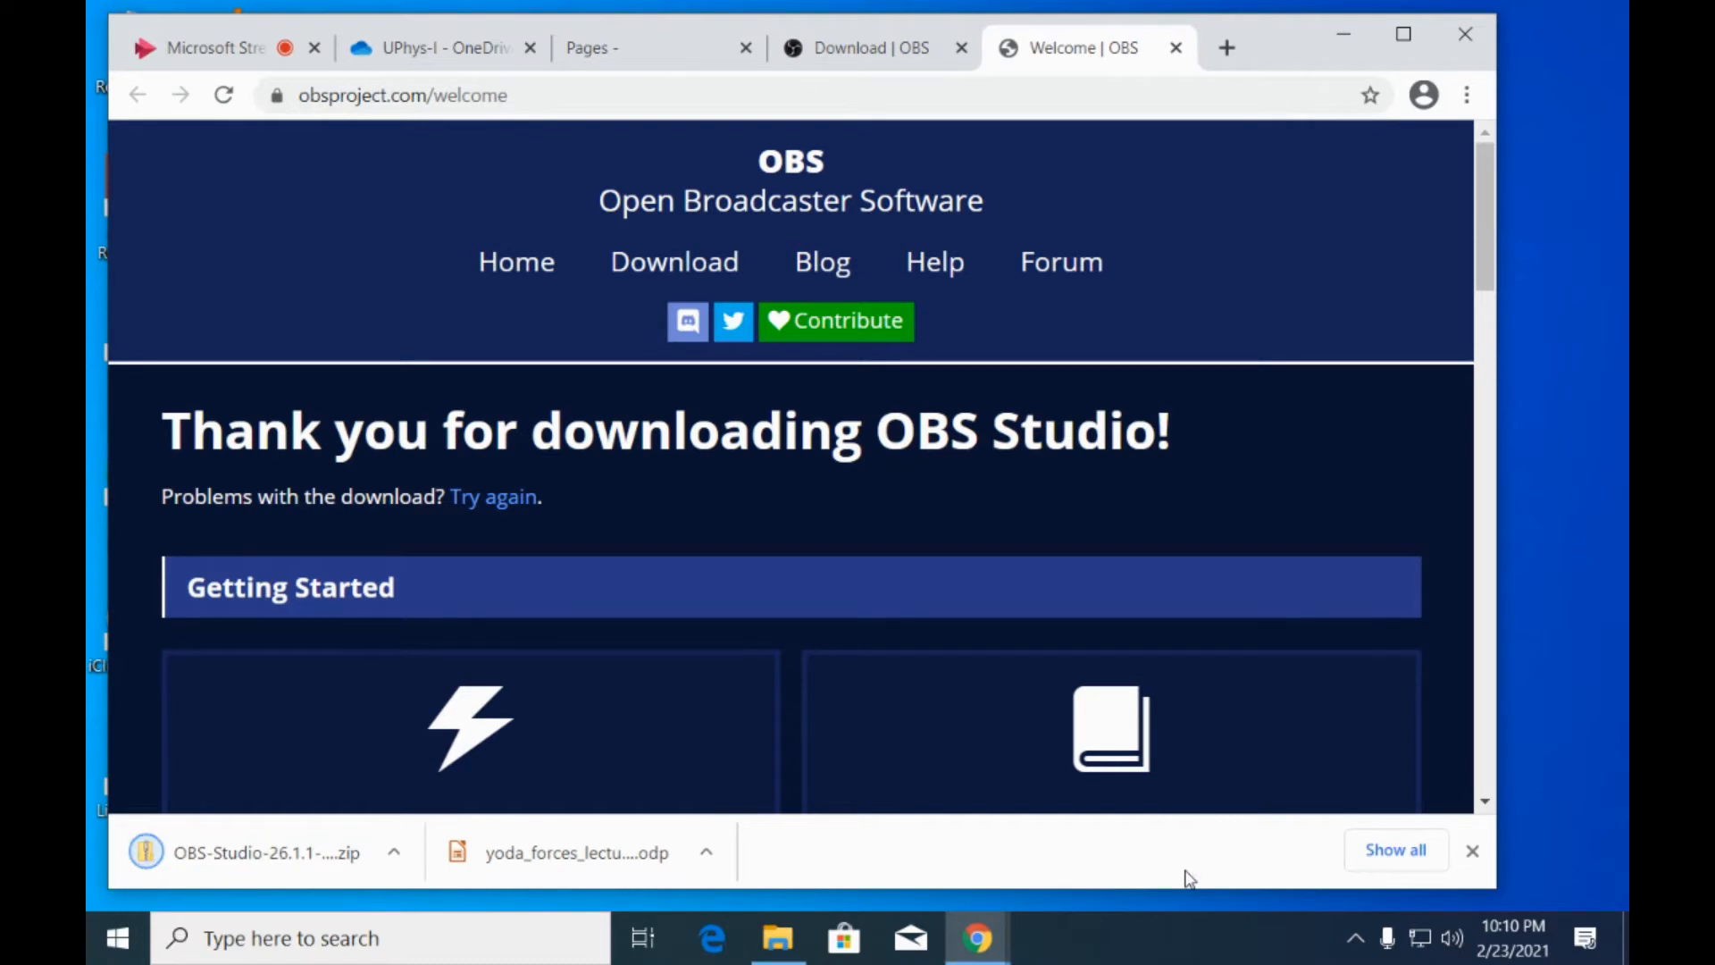
left_click(395, 853)
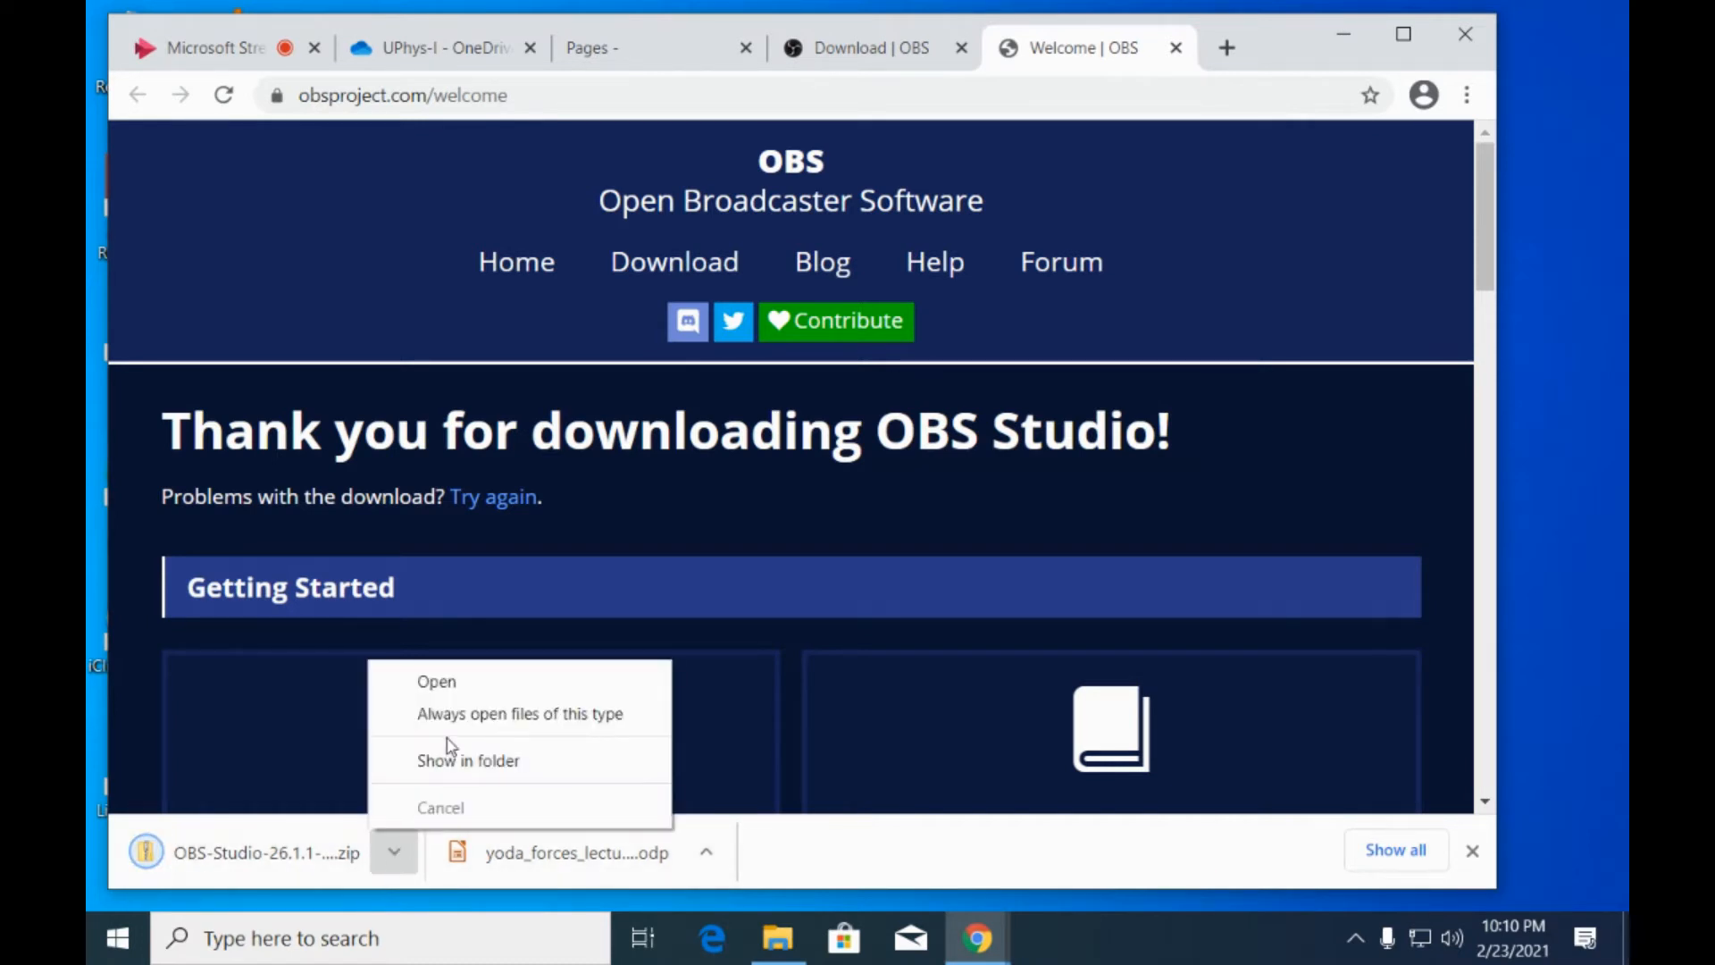
left_click(469, 761)
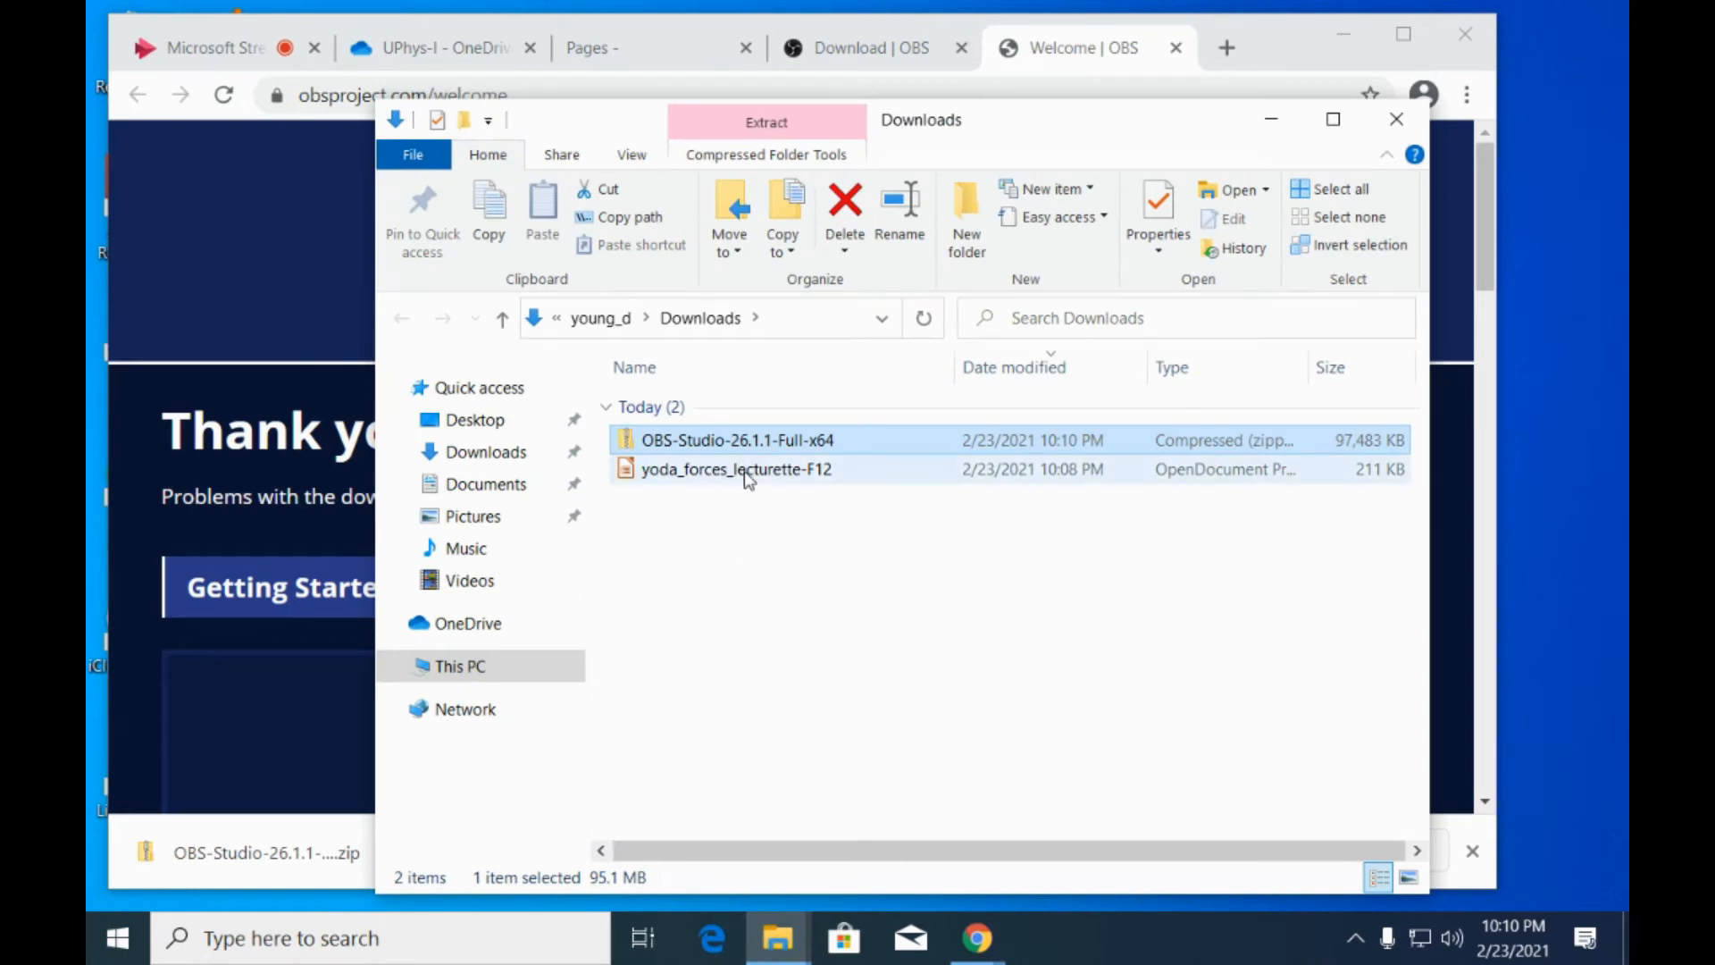
left_click(770, 134)
left_click(763, 234)
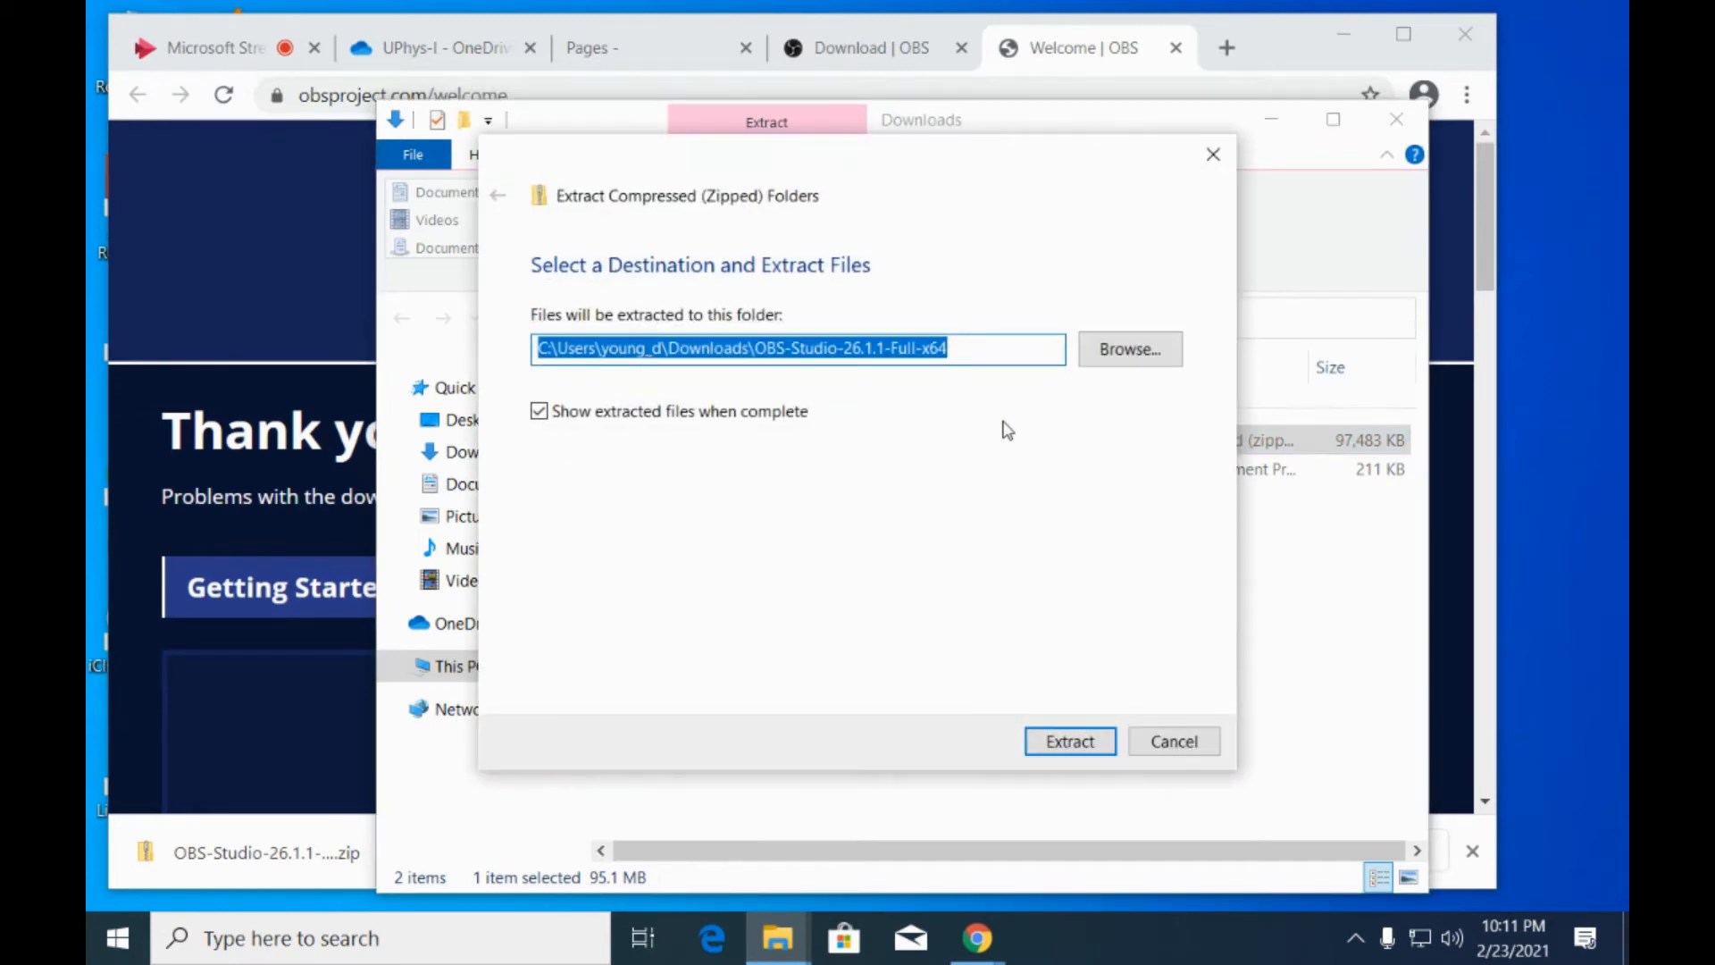
left_click(1072, 740)
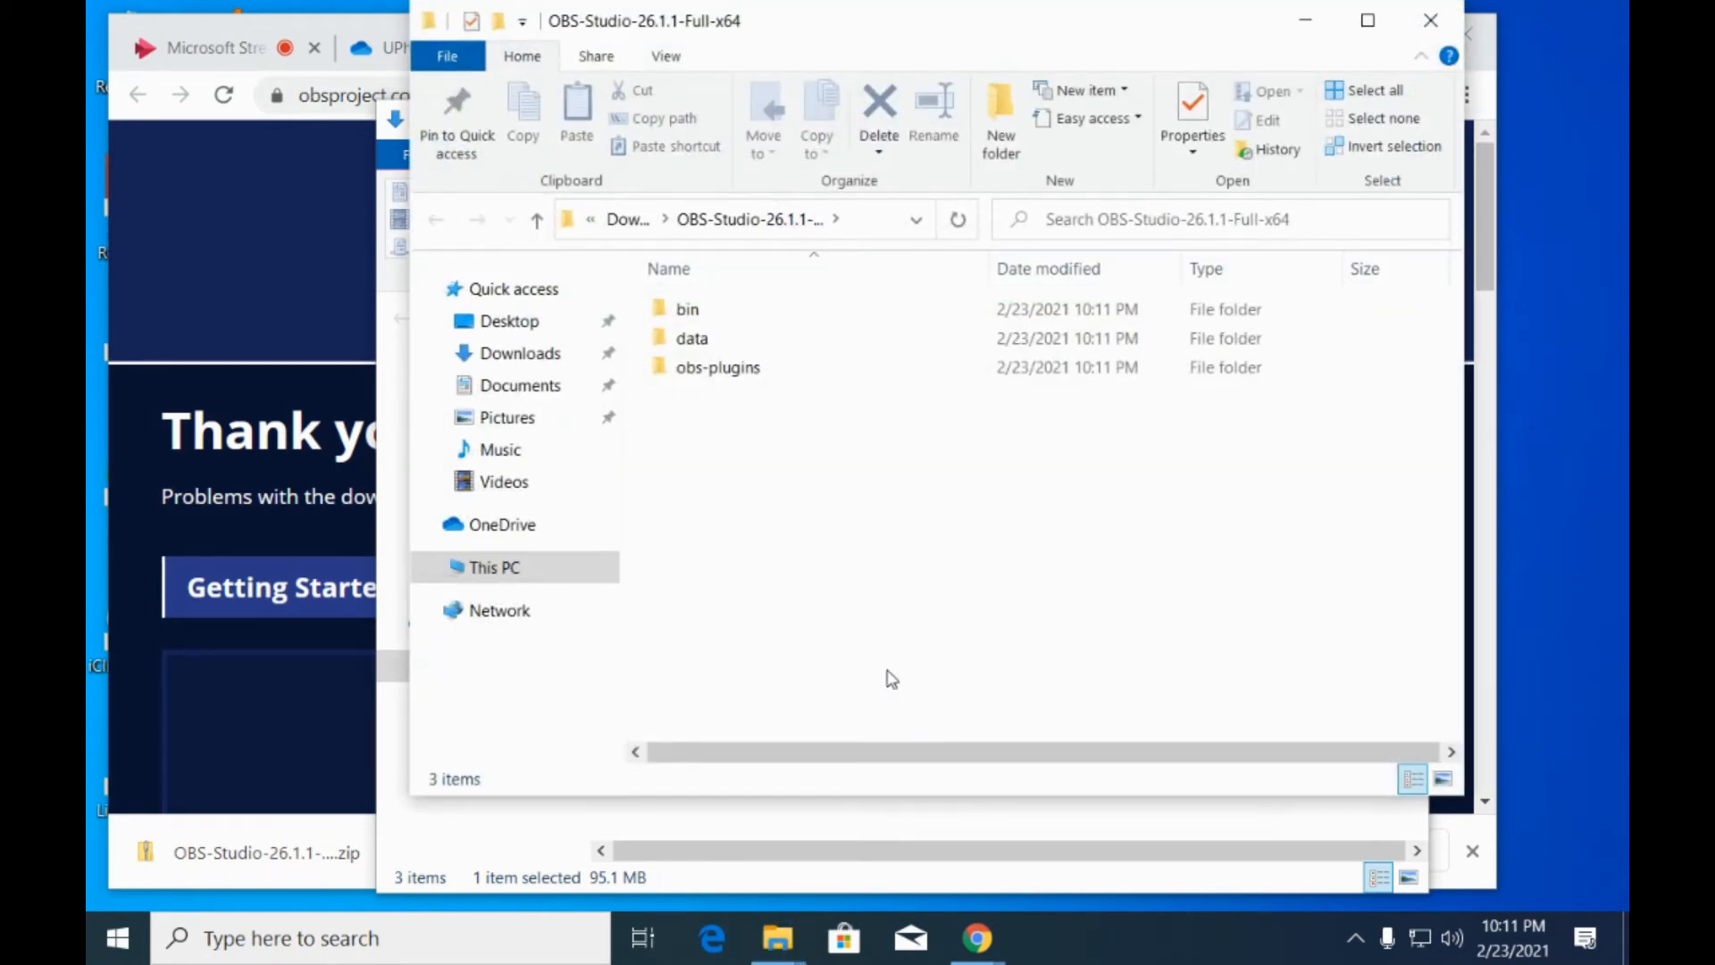
left_click(1430, 20)
Look through the extracted OBS folder down to bin\64bit and return to the Downloads folder.
double_click(712, 506)
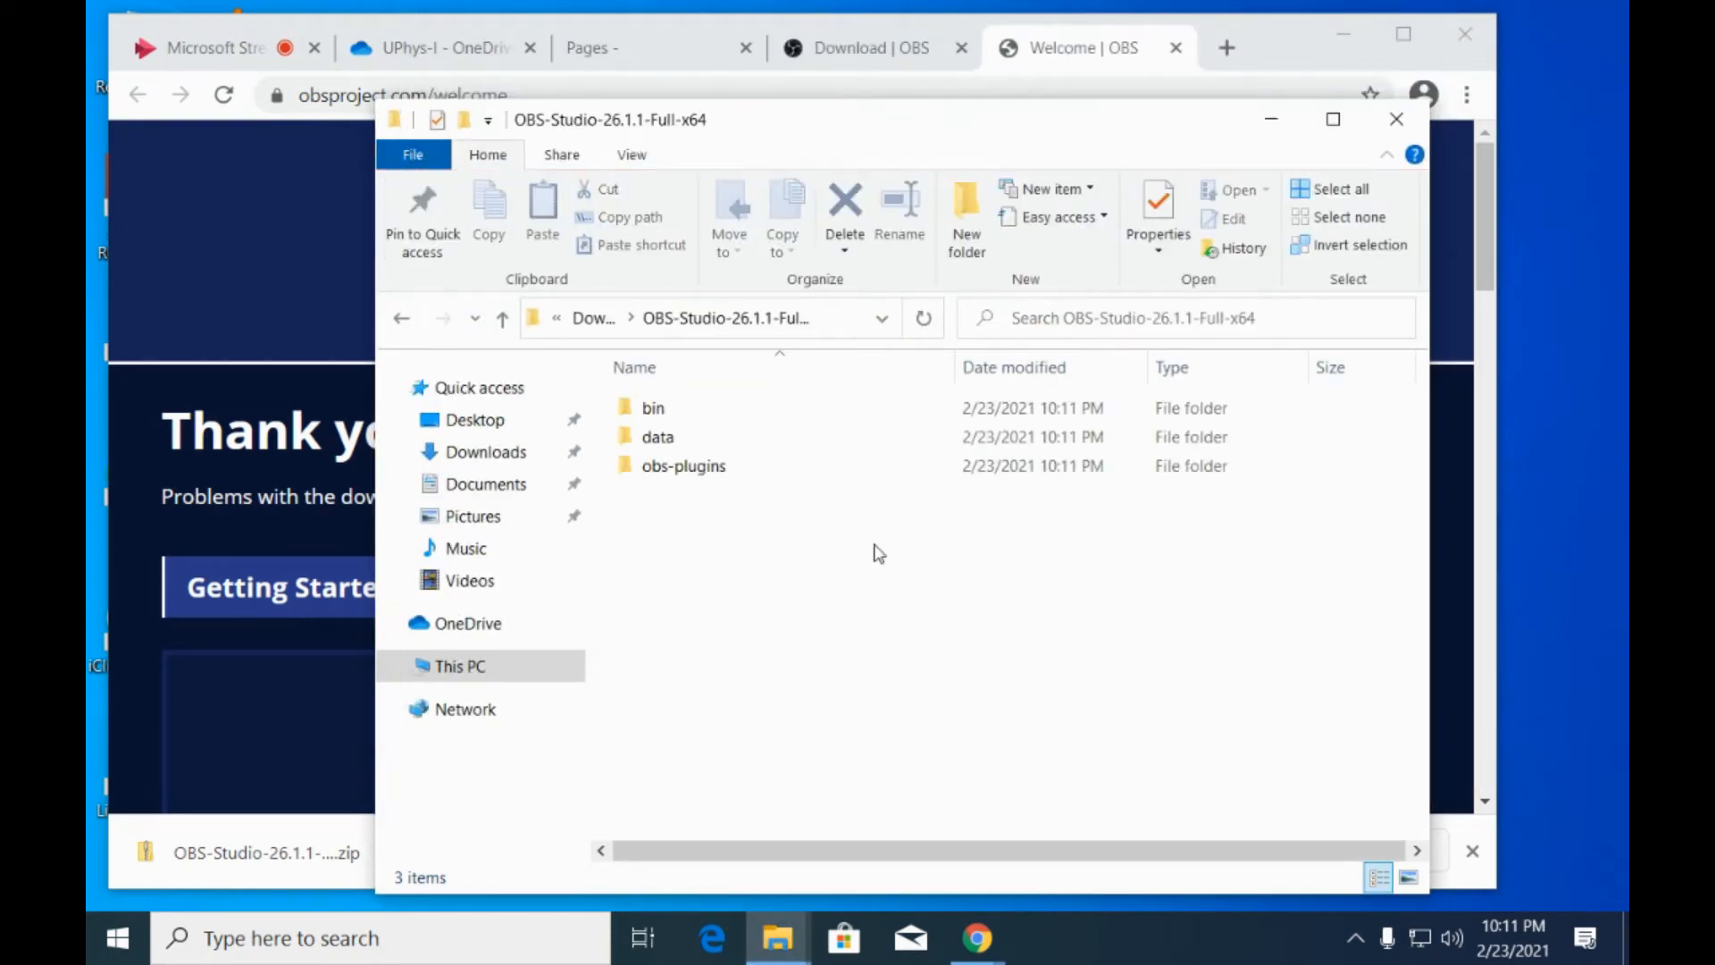
double_click(665, 411)
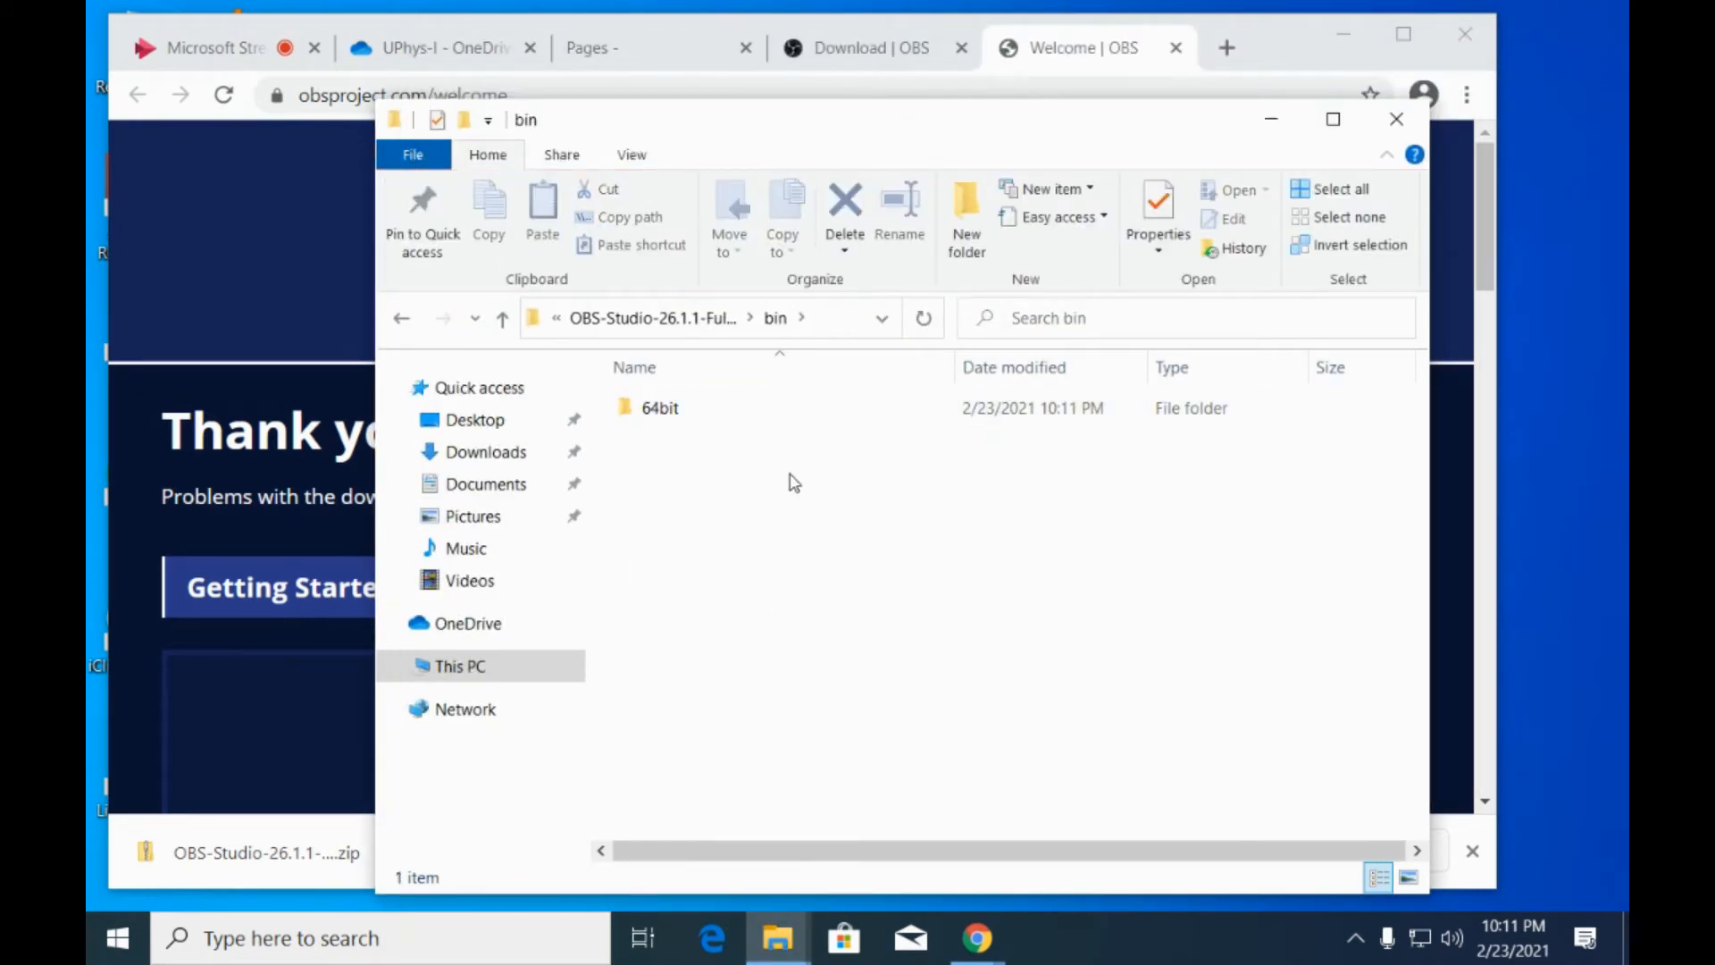
double_click(670, 417)
scroll(1008, 589, "down", 6)
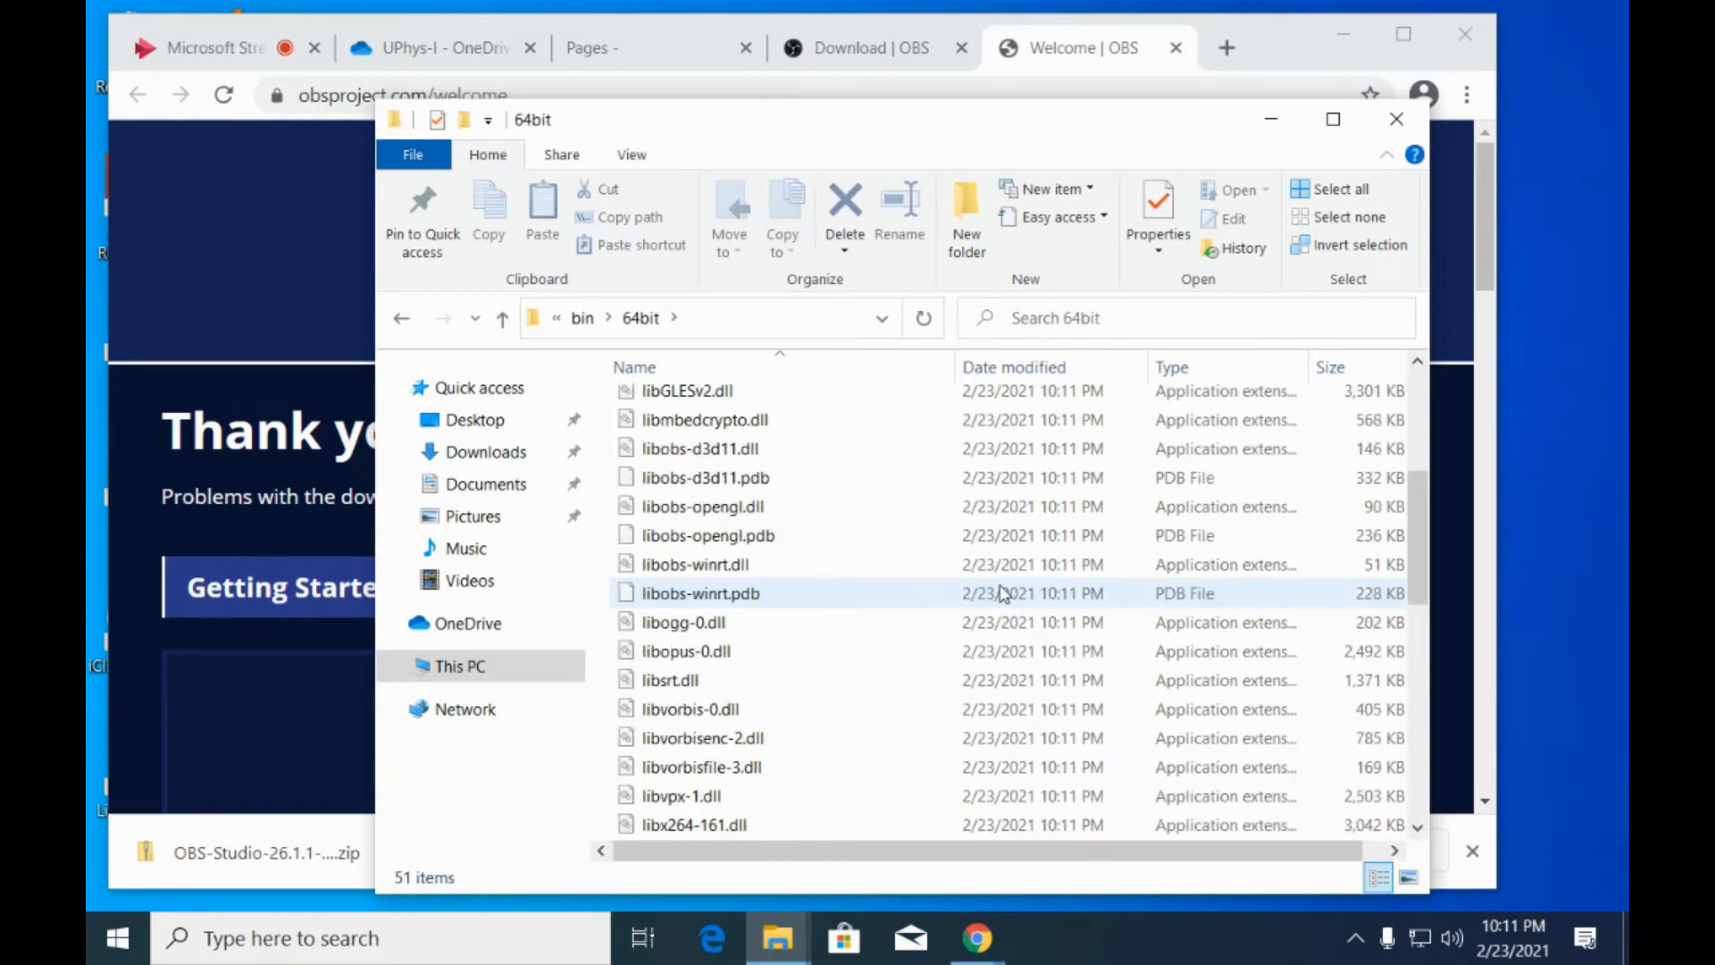
left_click(540, 329)
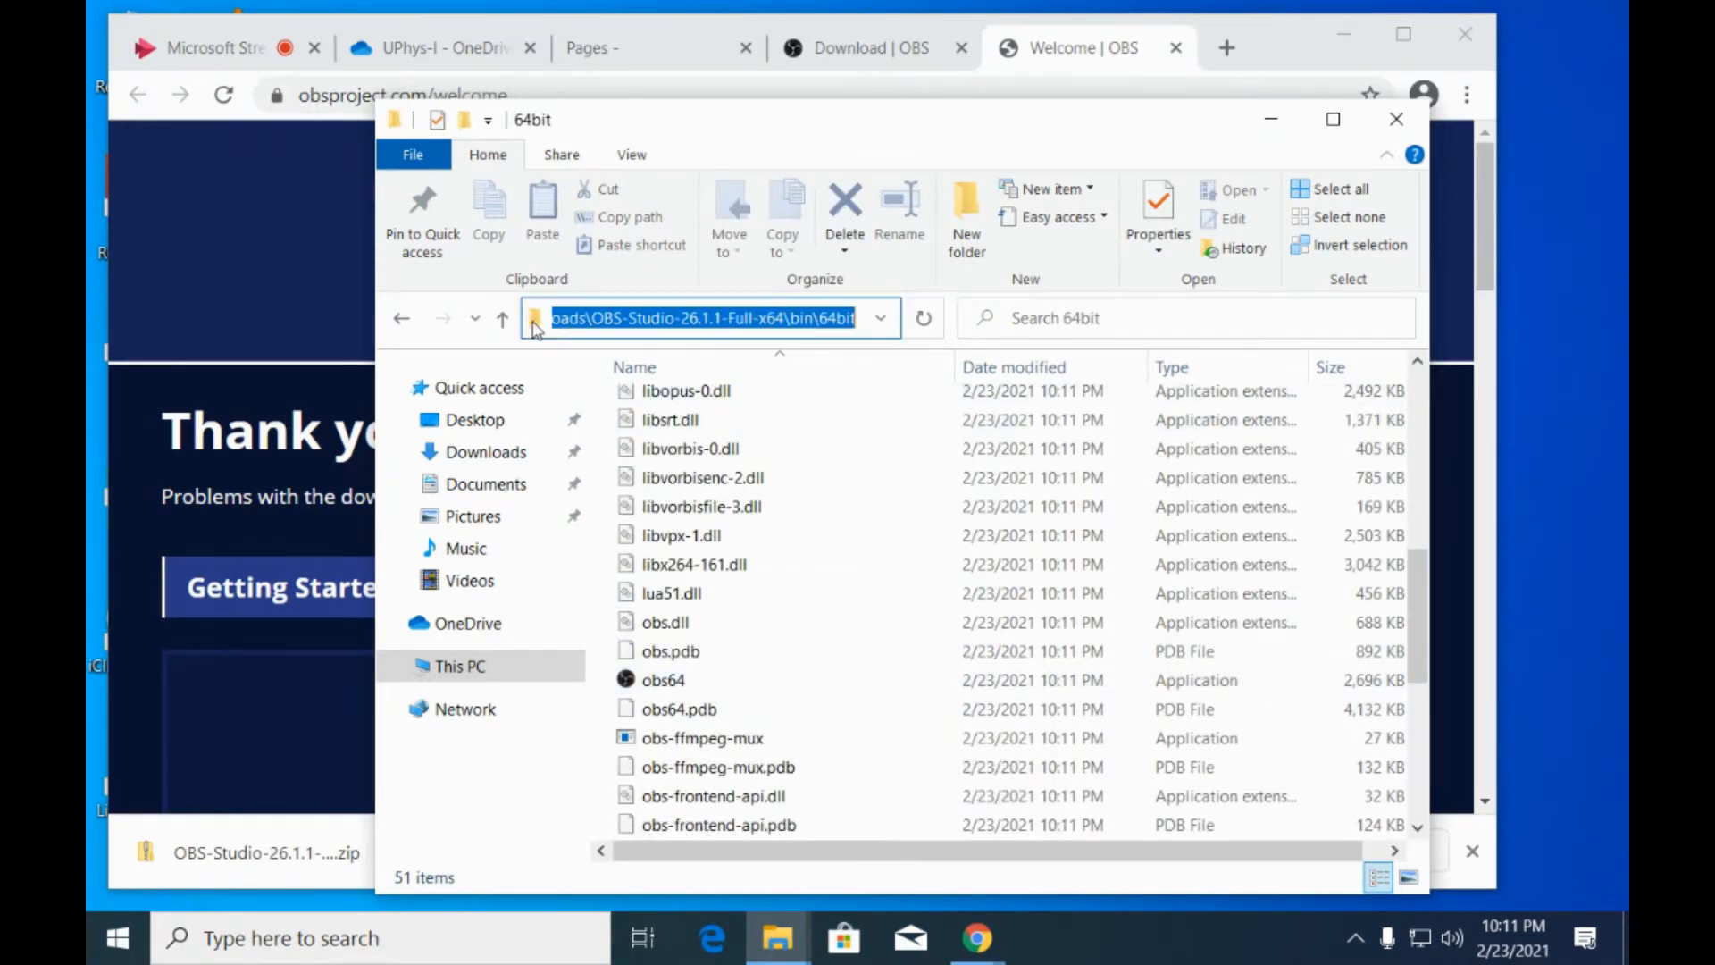
left_click(502, 454)
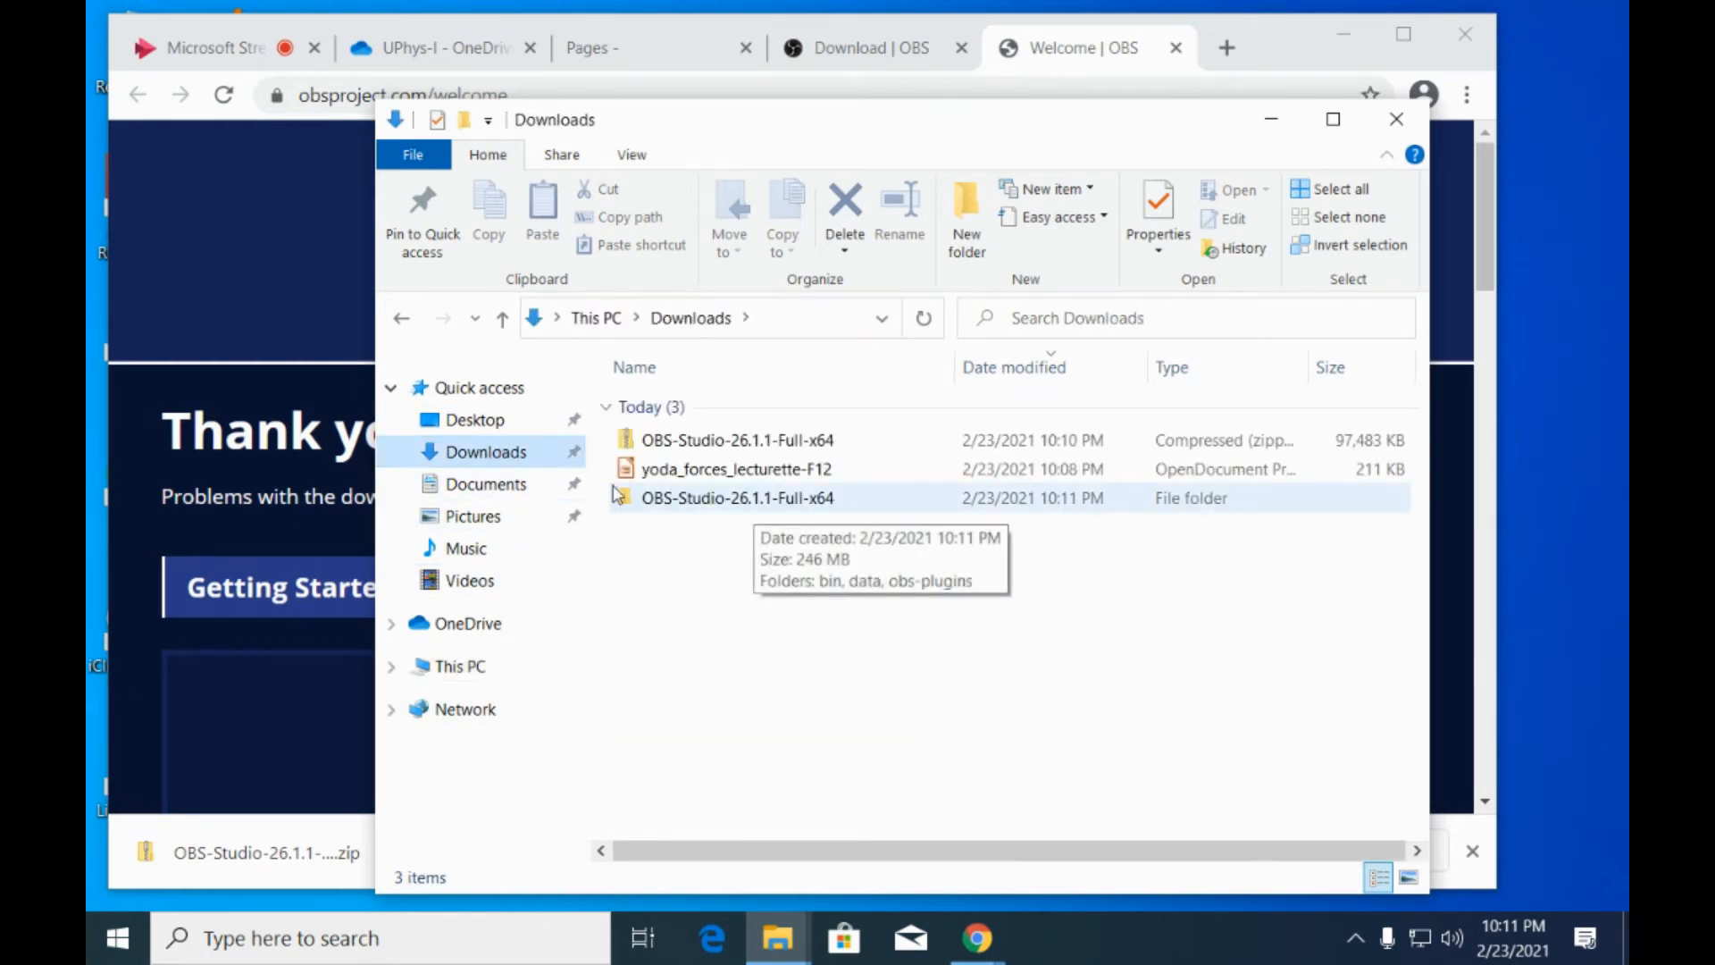
Browse from Downloads into the extracted OBS-Studio-26.1.1-Full-x64 folder's bin\64bit subfolder and locate the obs64 application.
double_click(684, 500)
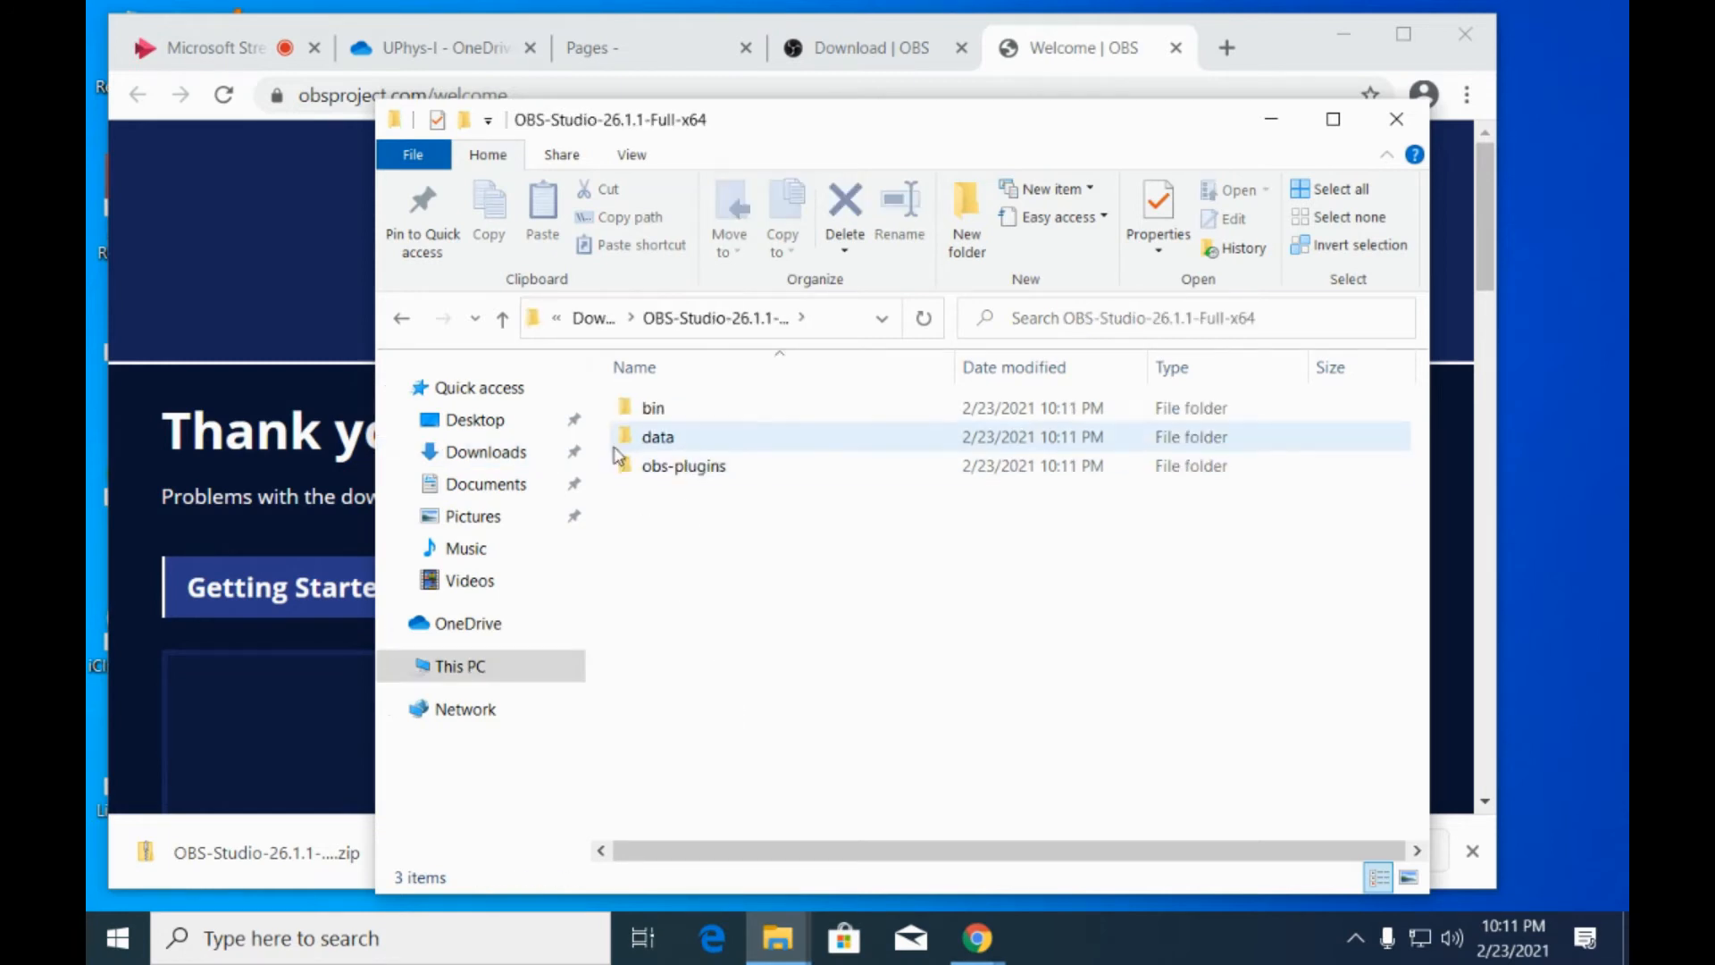
double_click(655, 409)
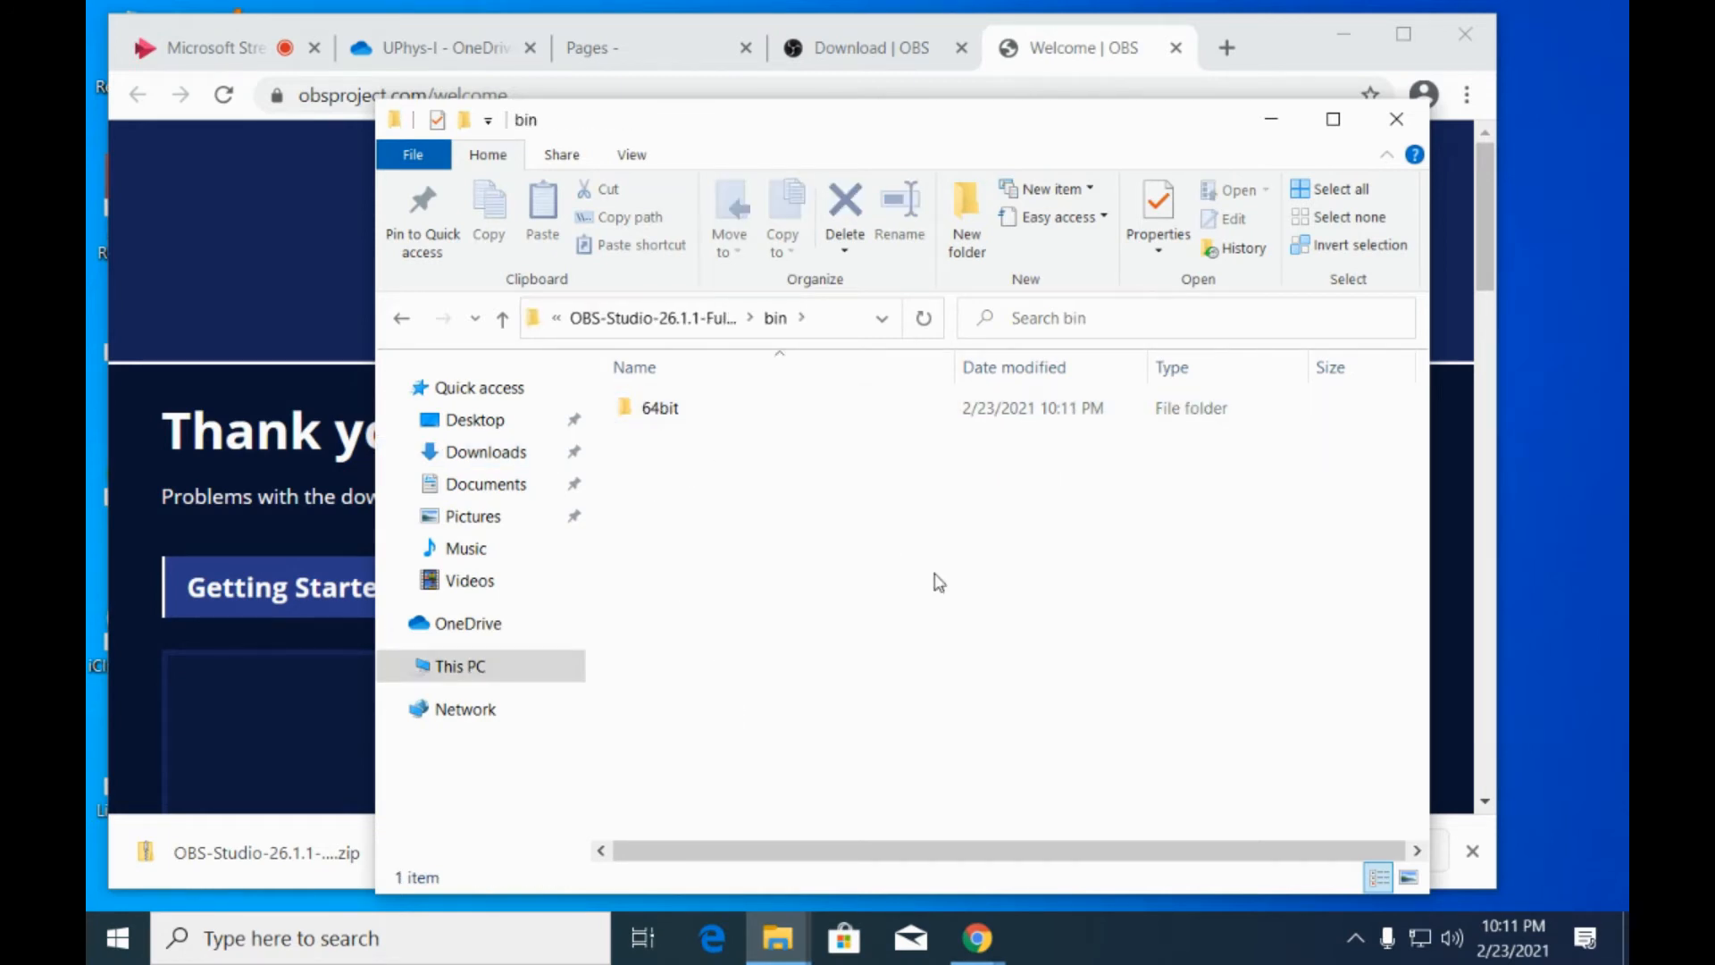
double_click(660, 409)
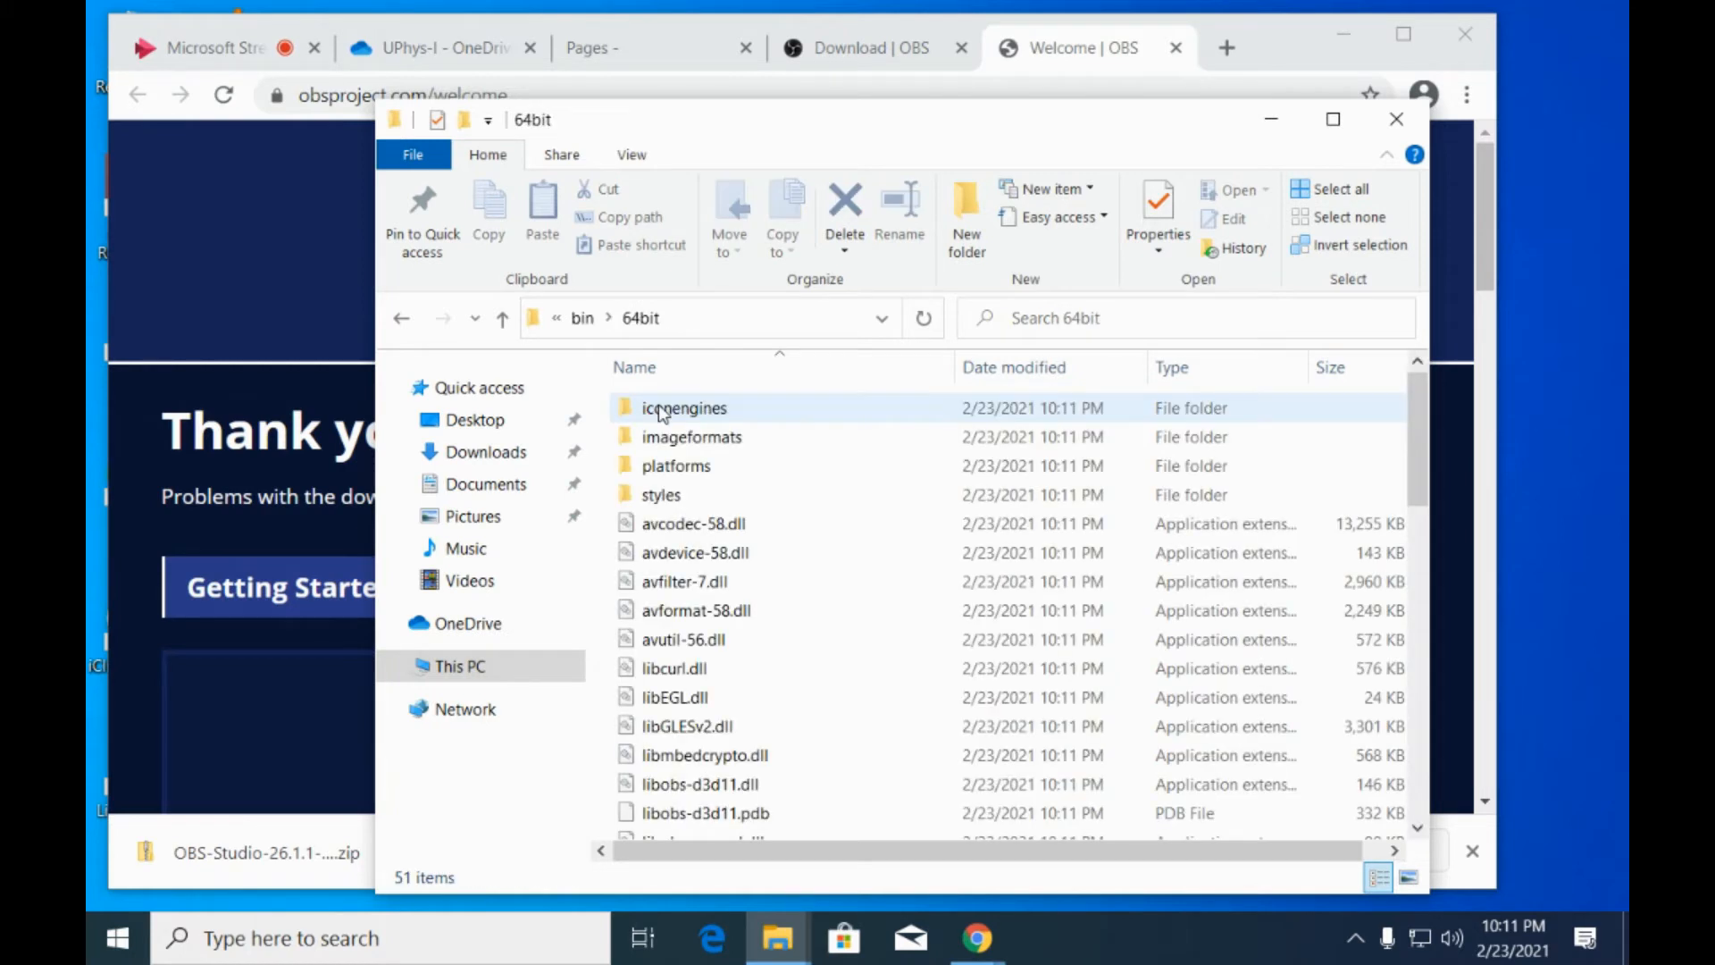
scroll(875, 509, "down", 7)
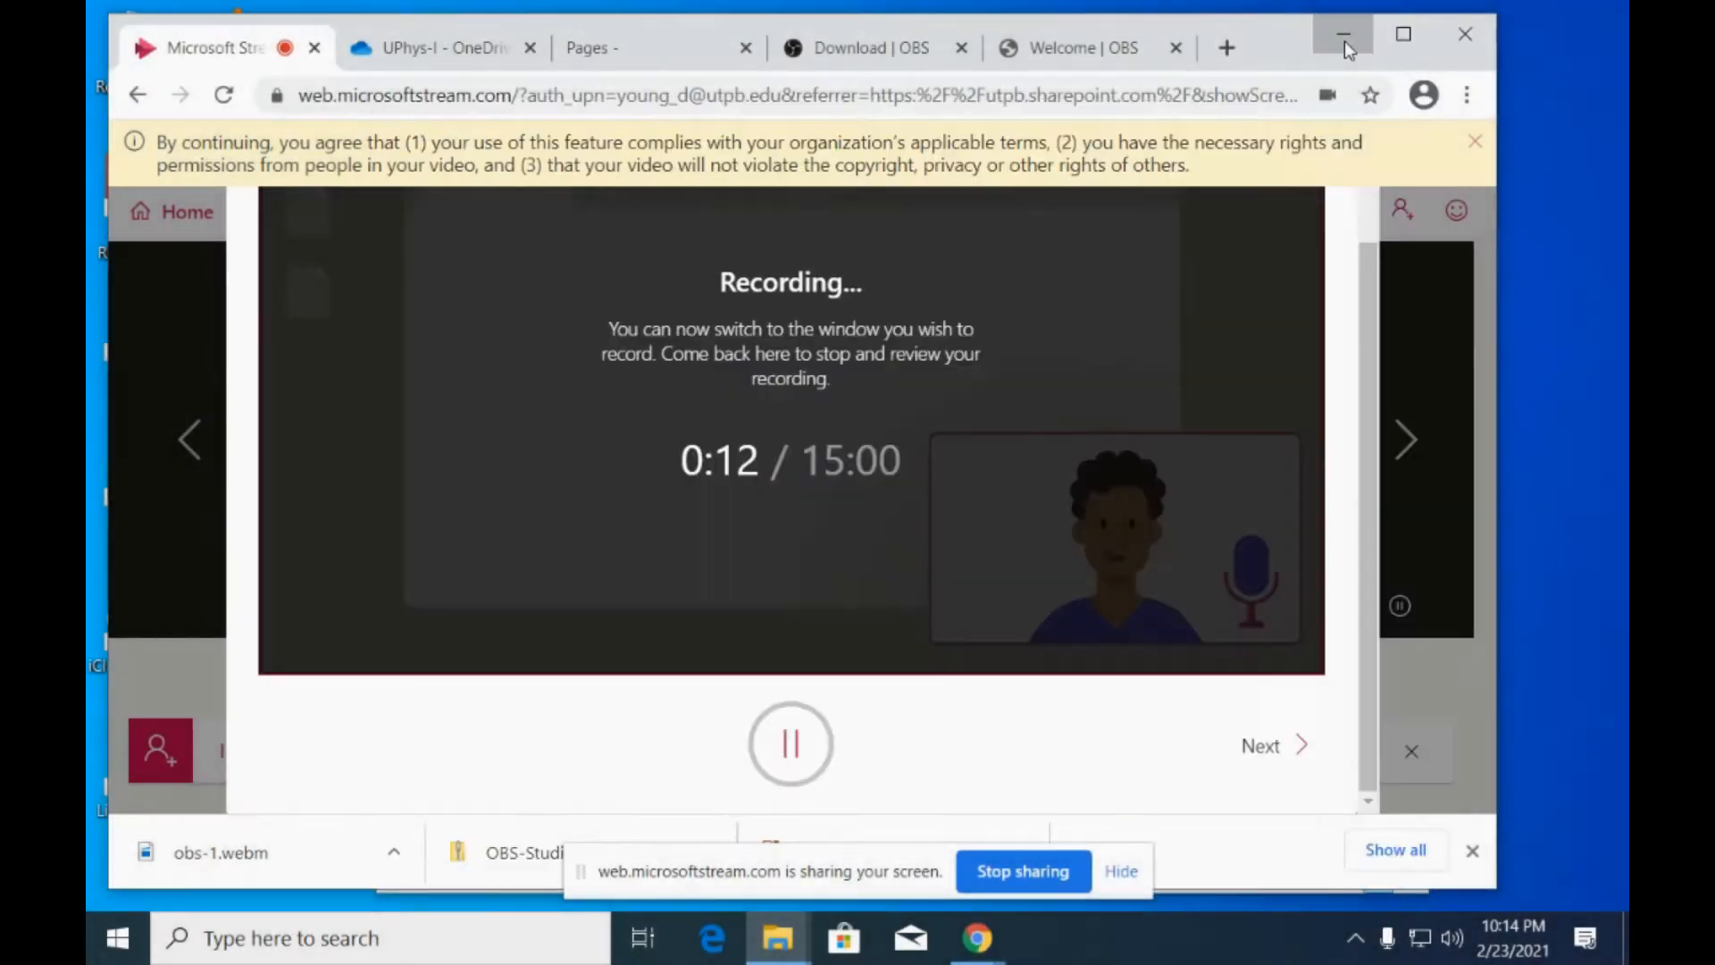
Minimize the browser, move the 64bit folder window up on the desktop, and launch the obs64 application.
left_click(1343, 39)
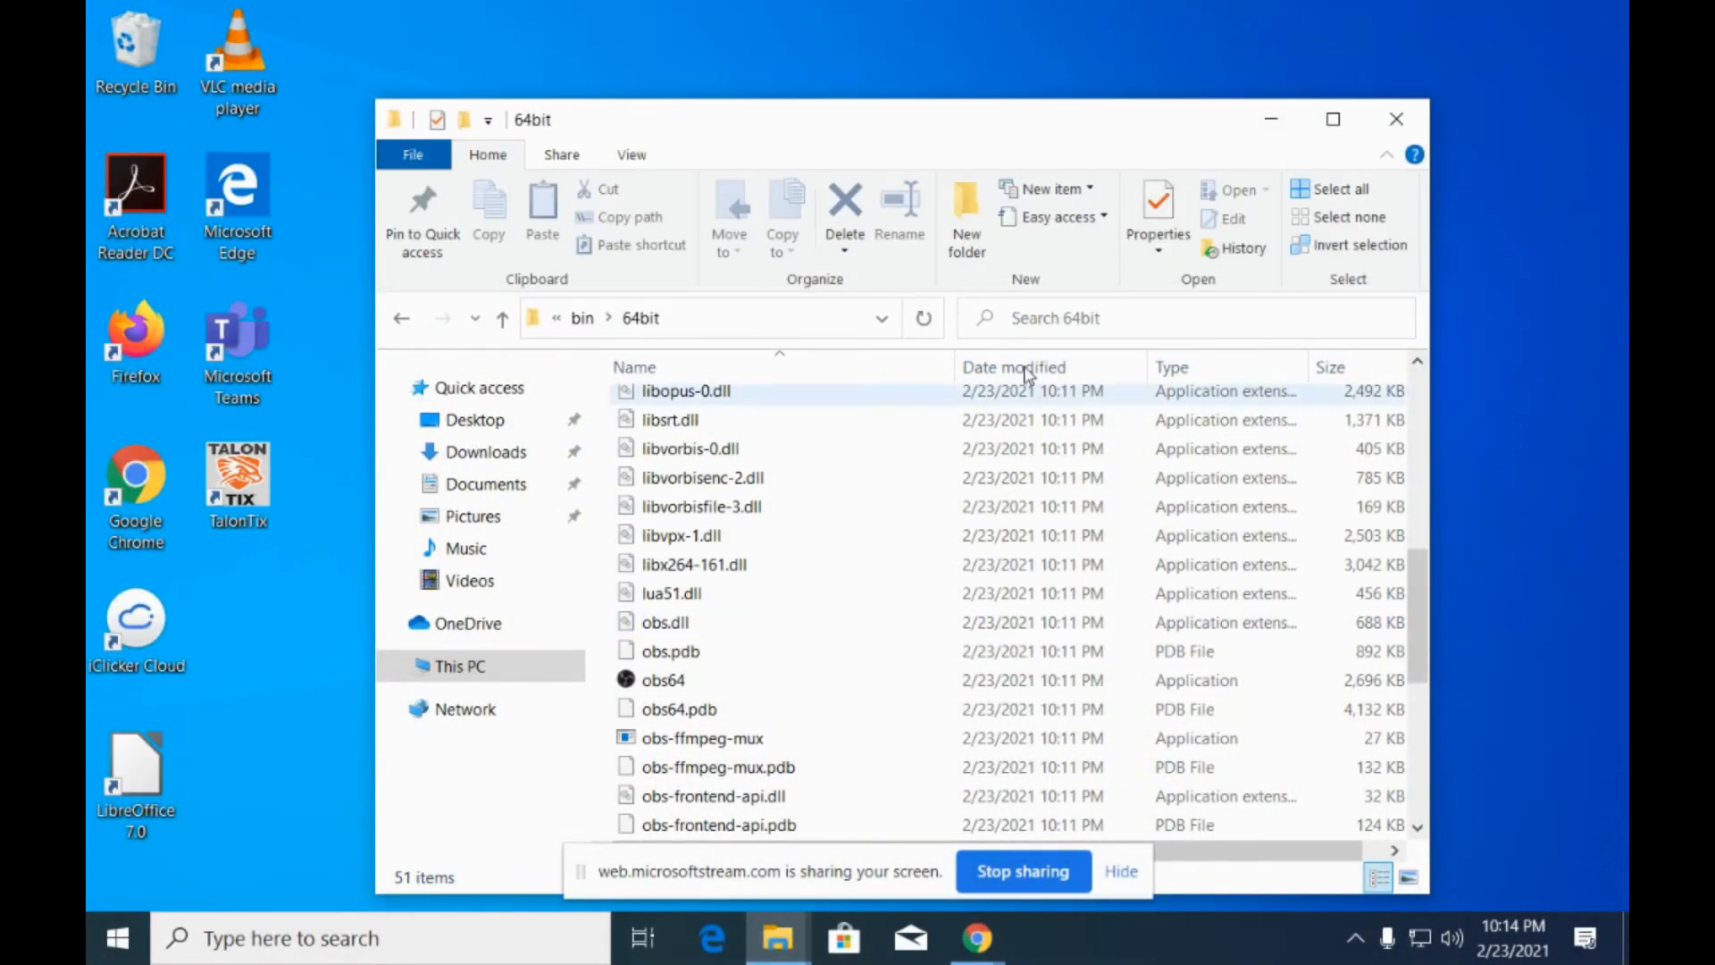
left_click_drag(1161, 138, 1087, 54)
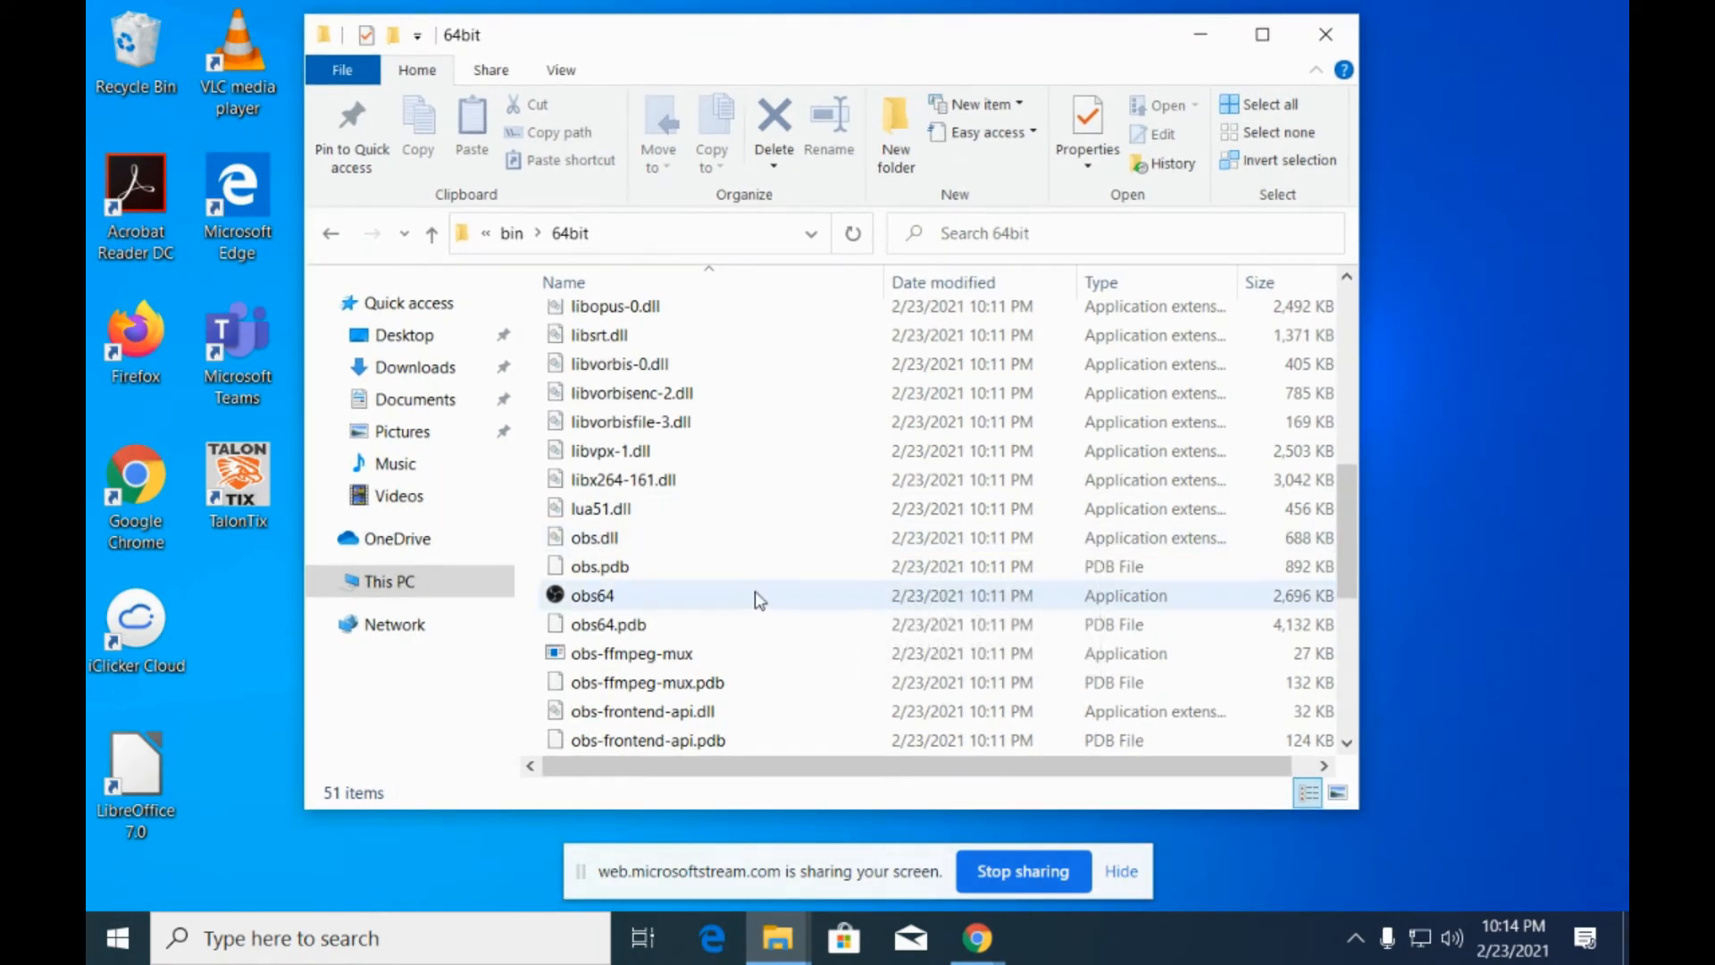
mouse_move(625, 607)
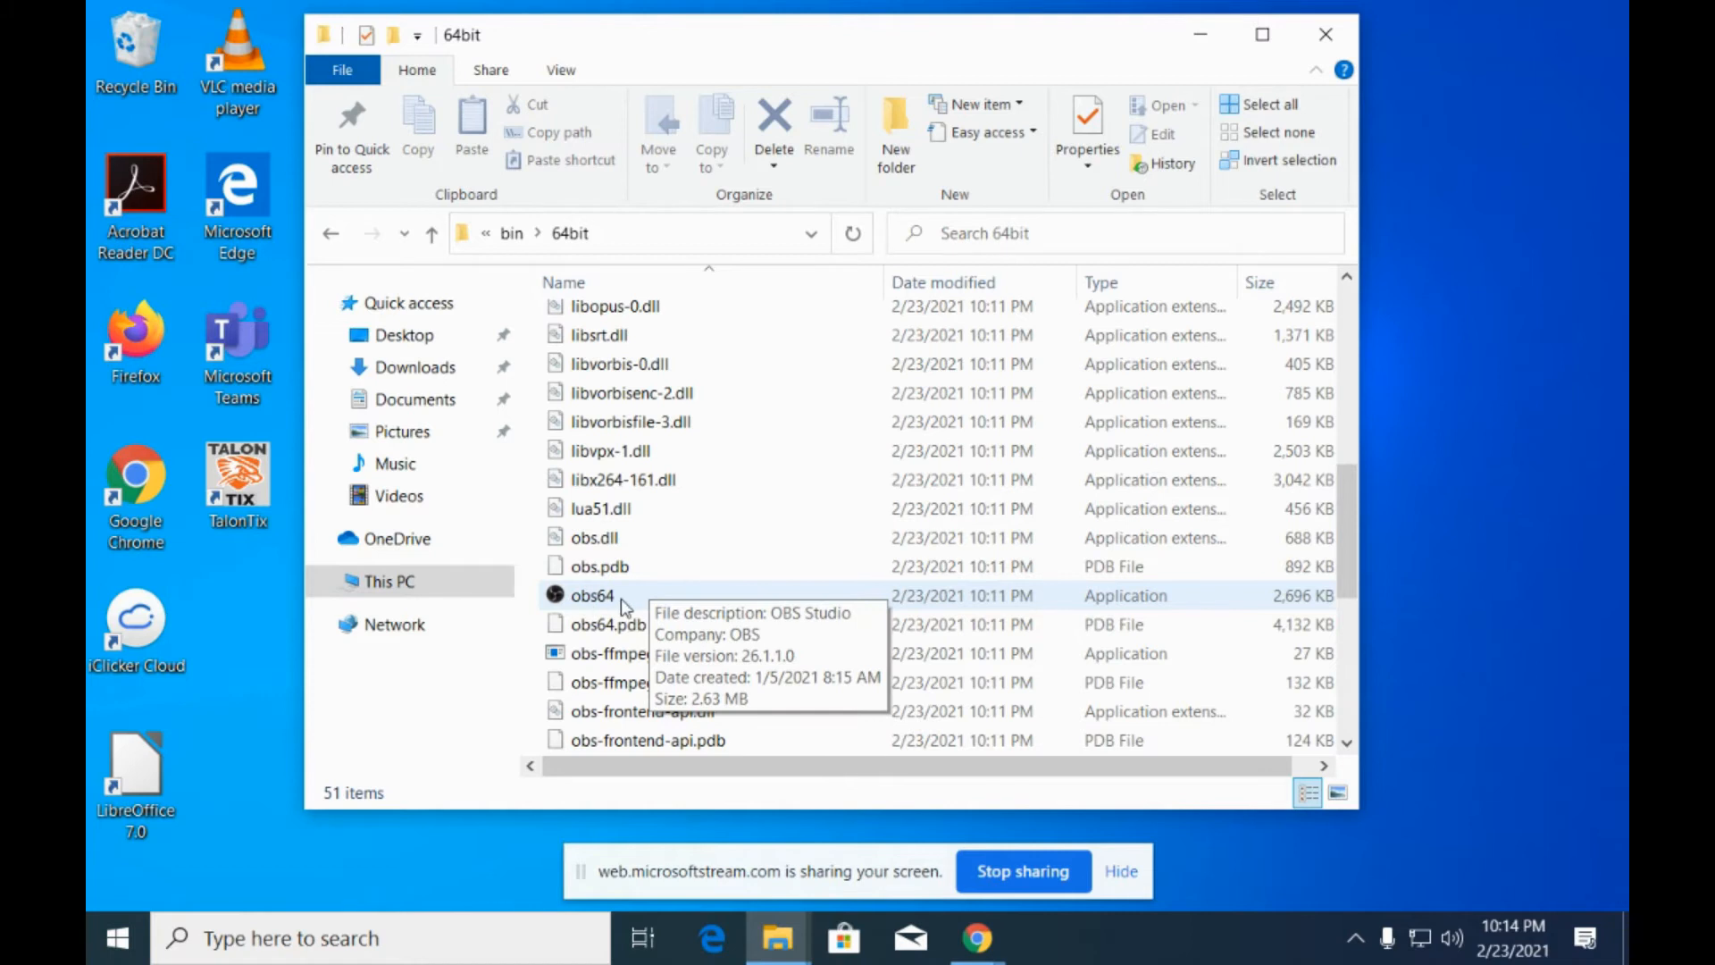
double_click(595, 600)
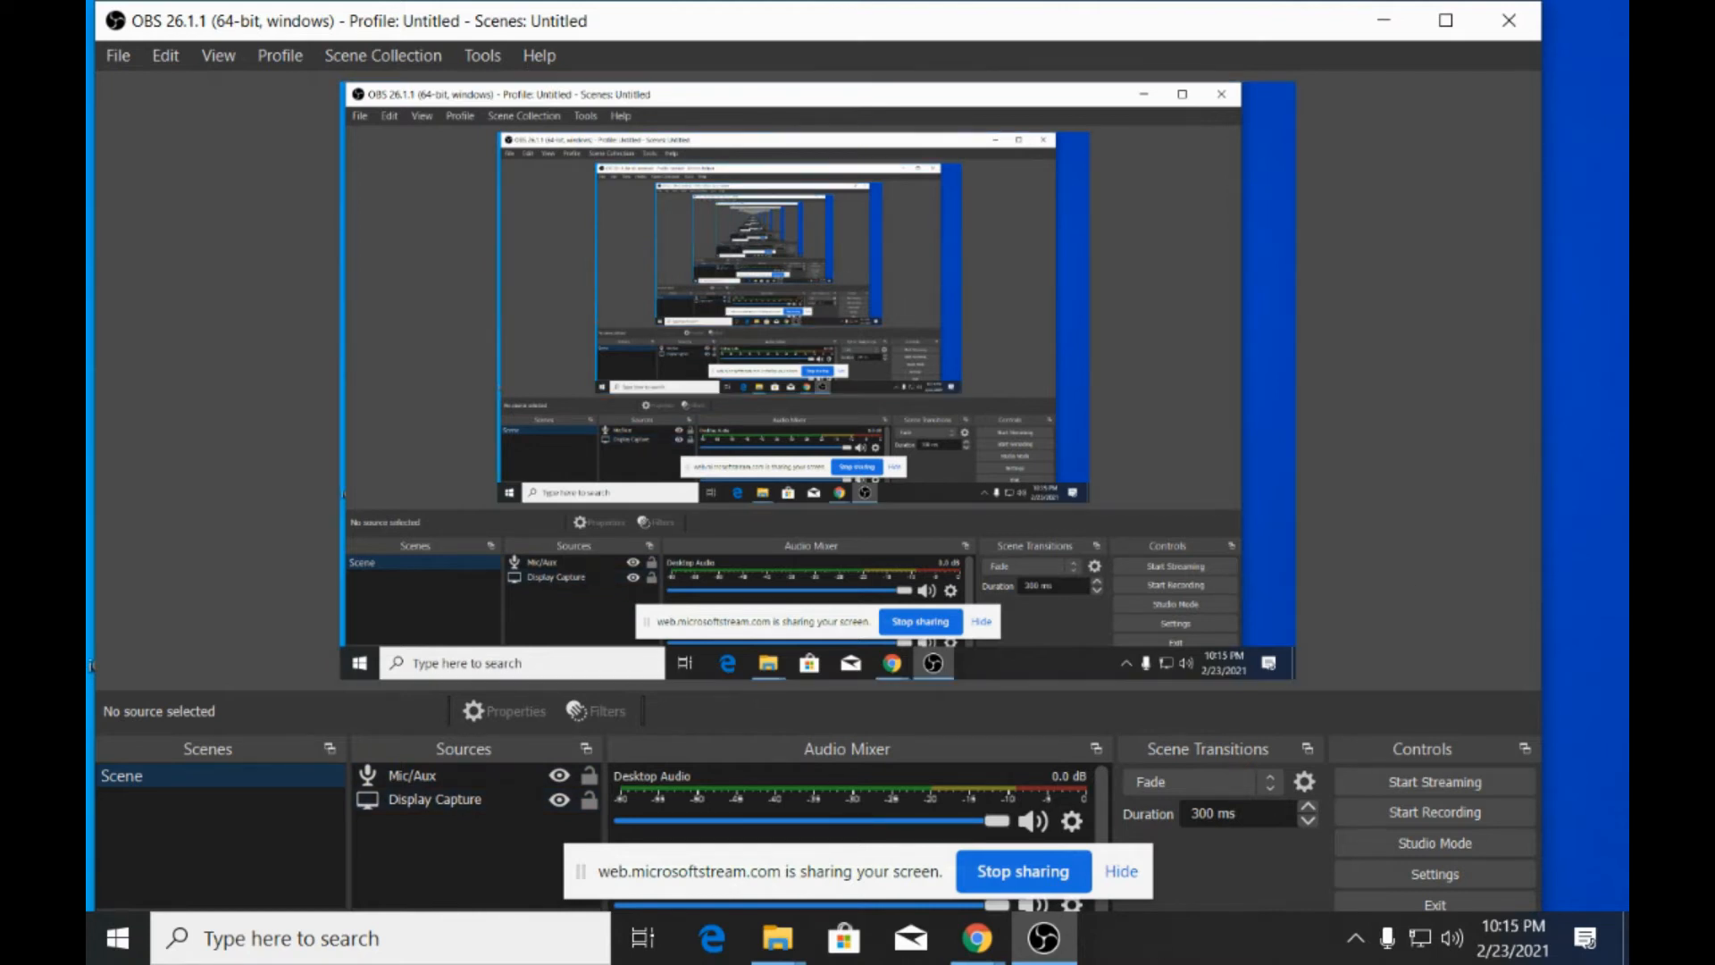
Hide the screen-sharing notice and set the recording format to mp4 in the OBS output settings.
left_click(1120, 871)
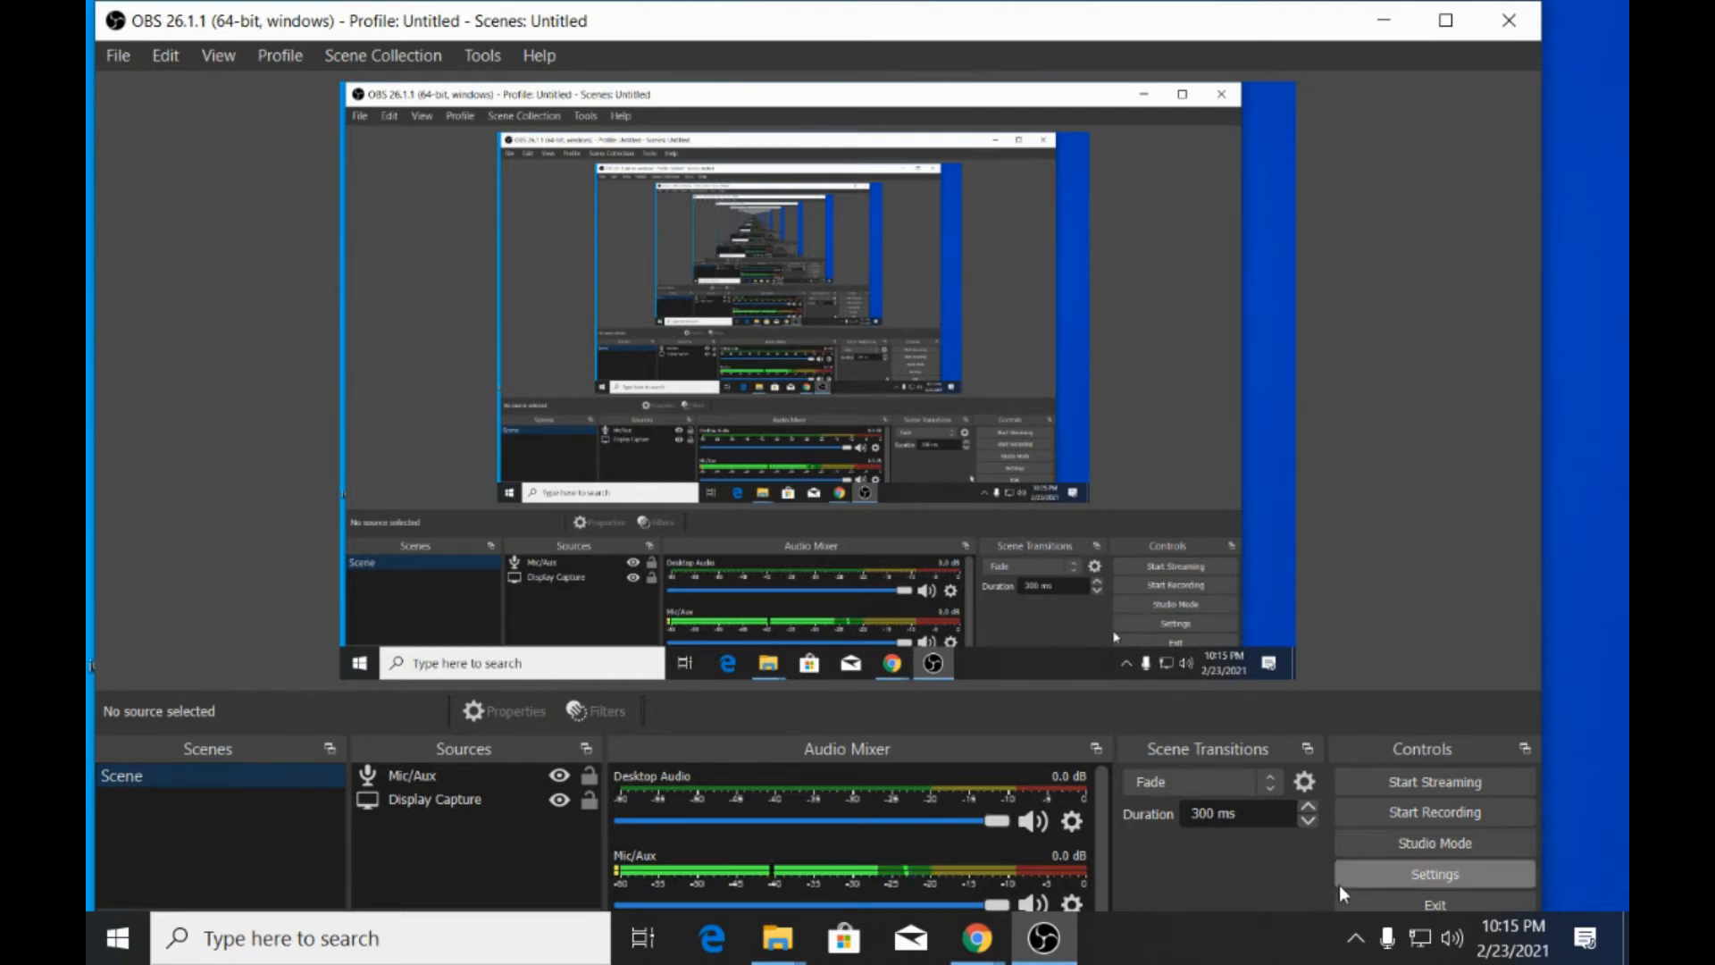
left_click(1456, 871)
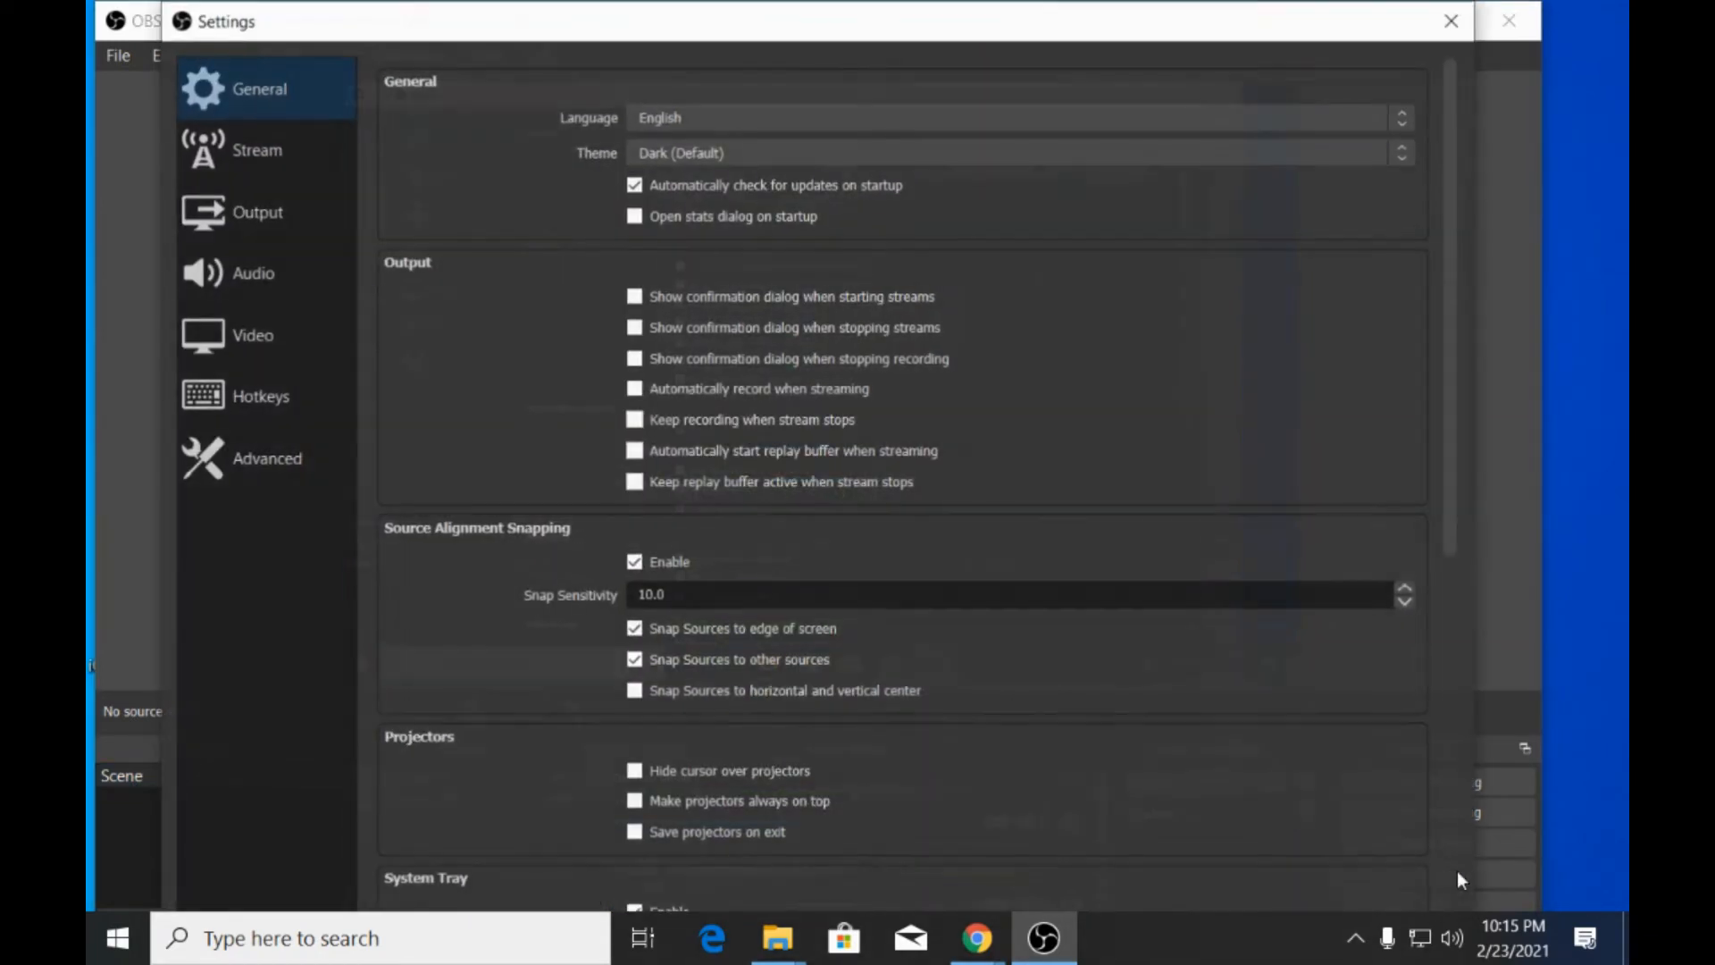
left_click(214, 223)
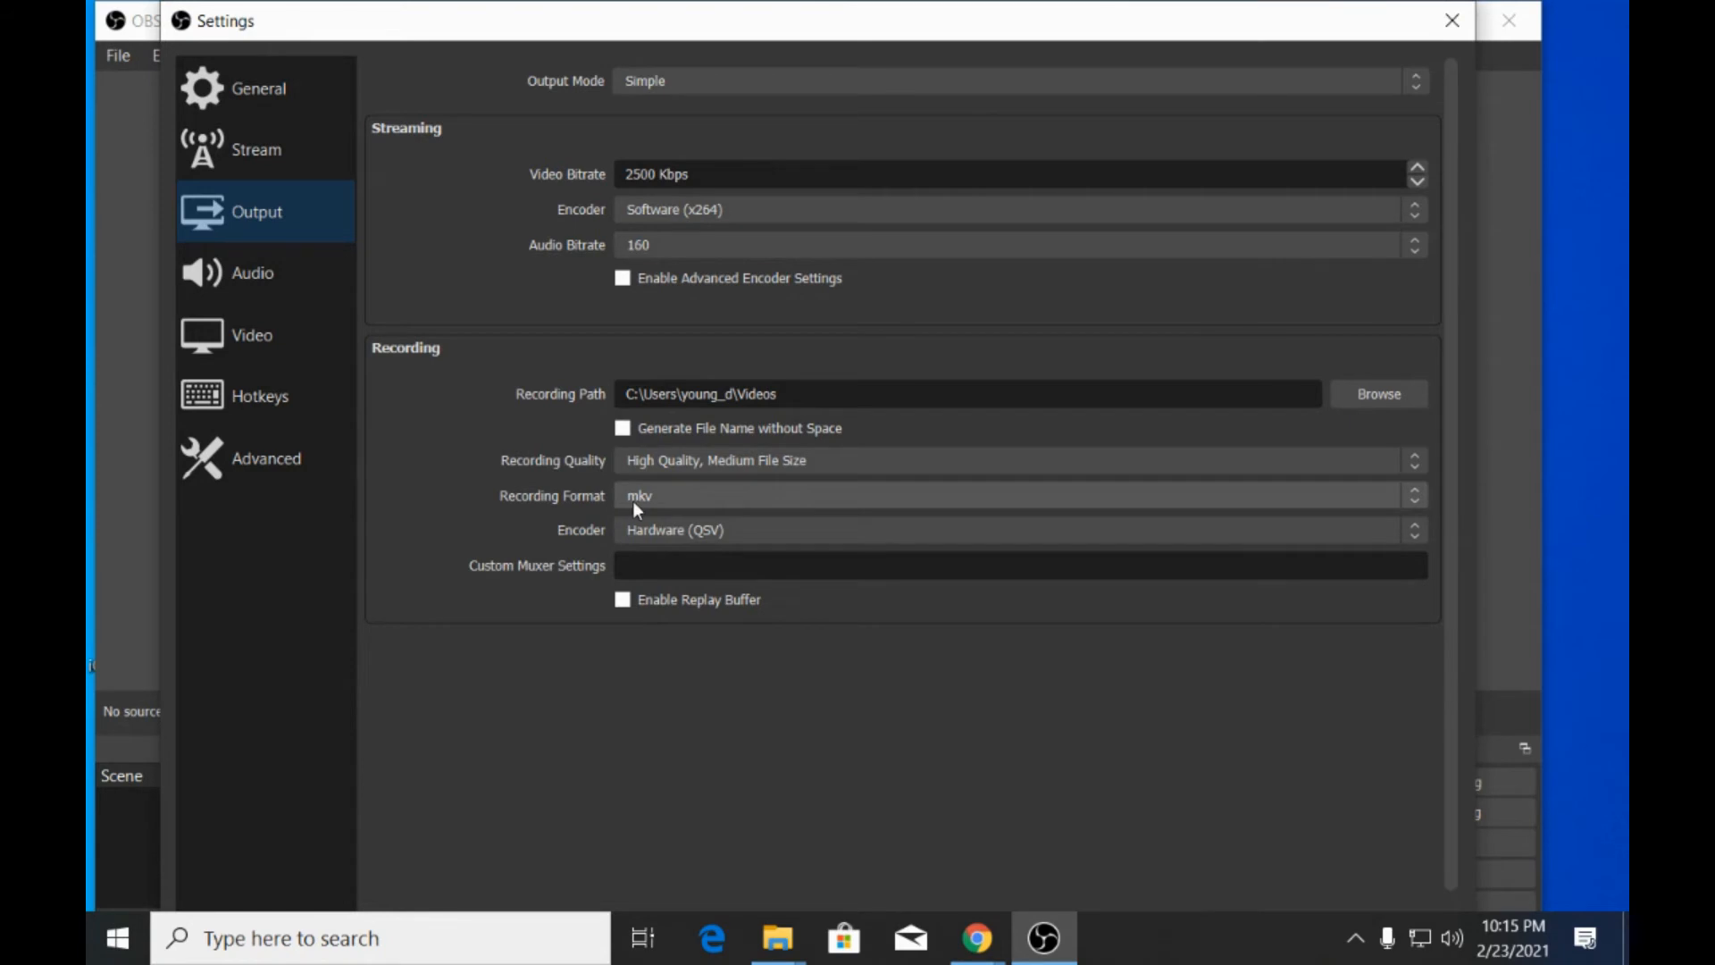
left_click(1417, 496)
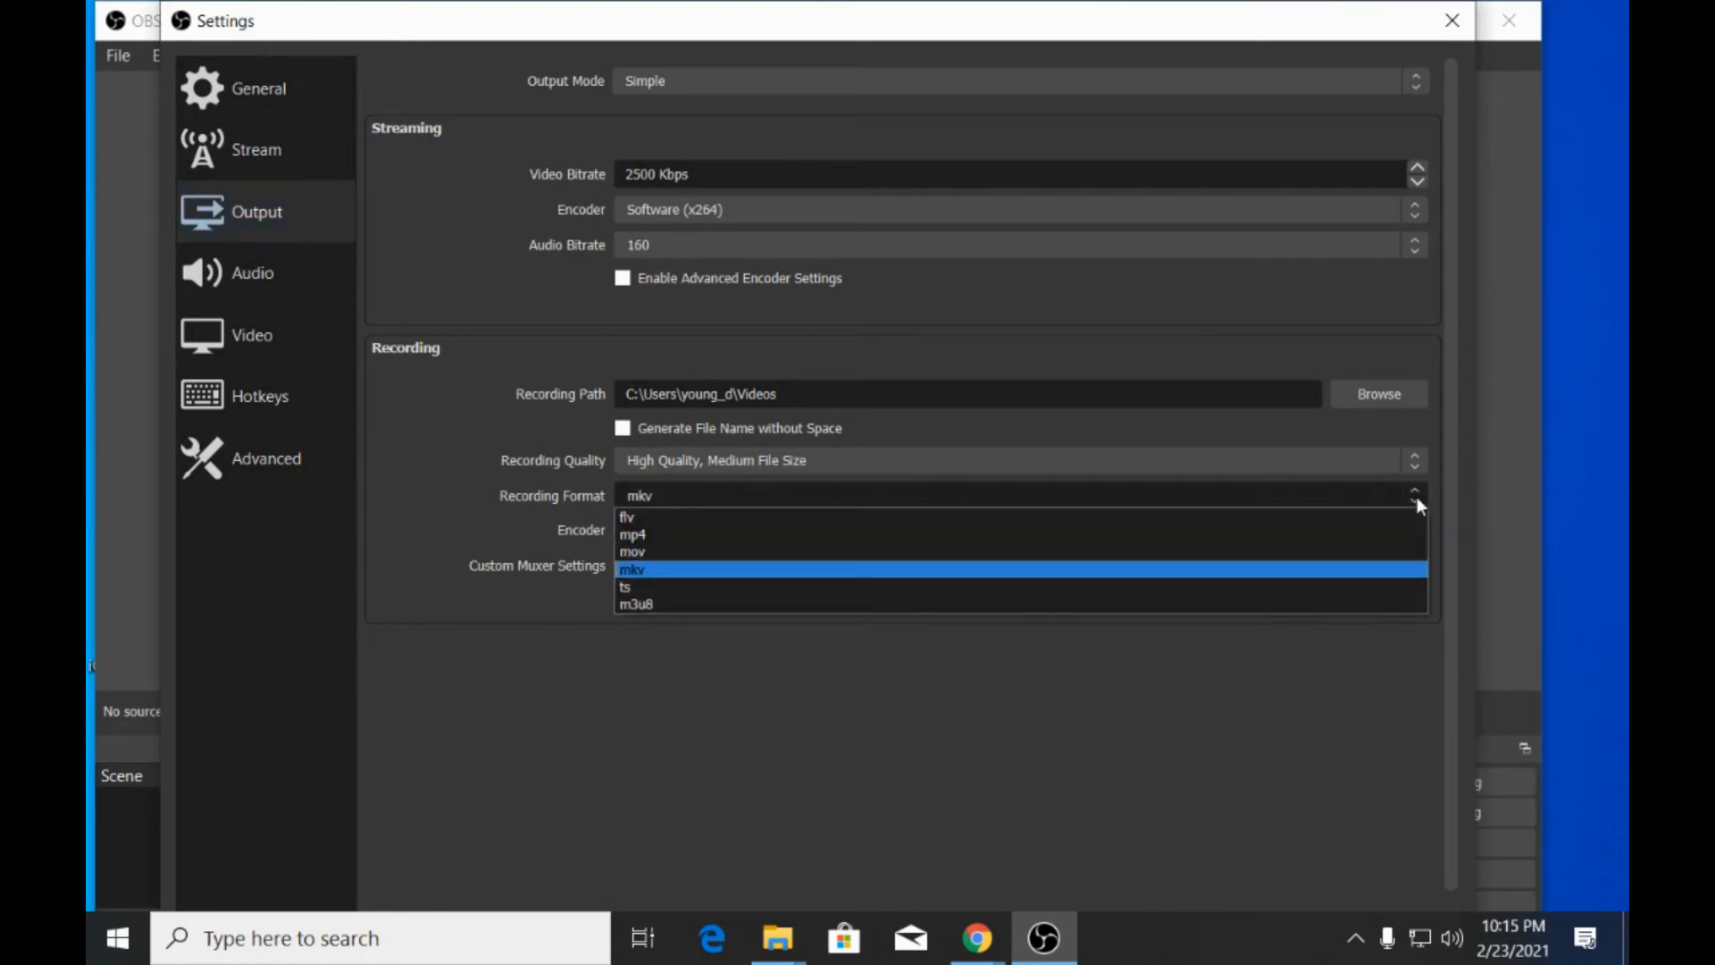
left_click(666, 536)
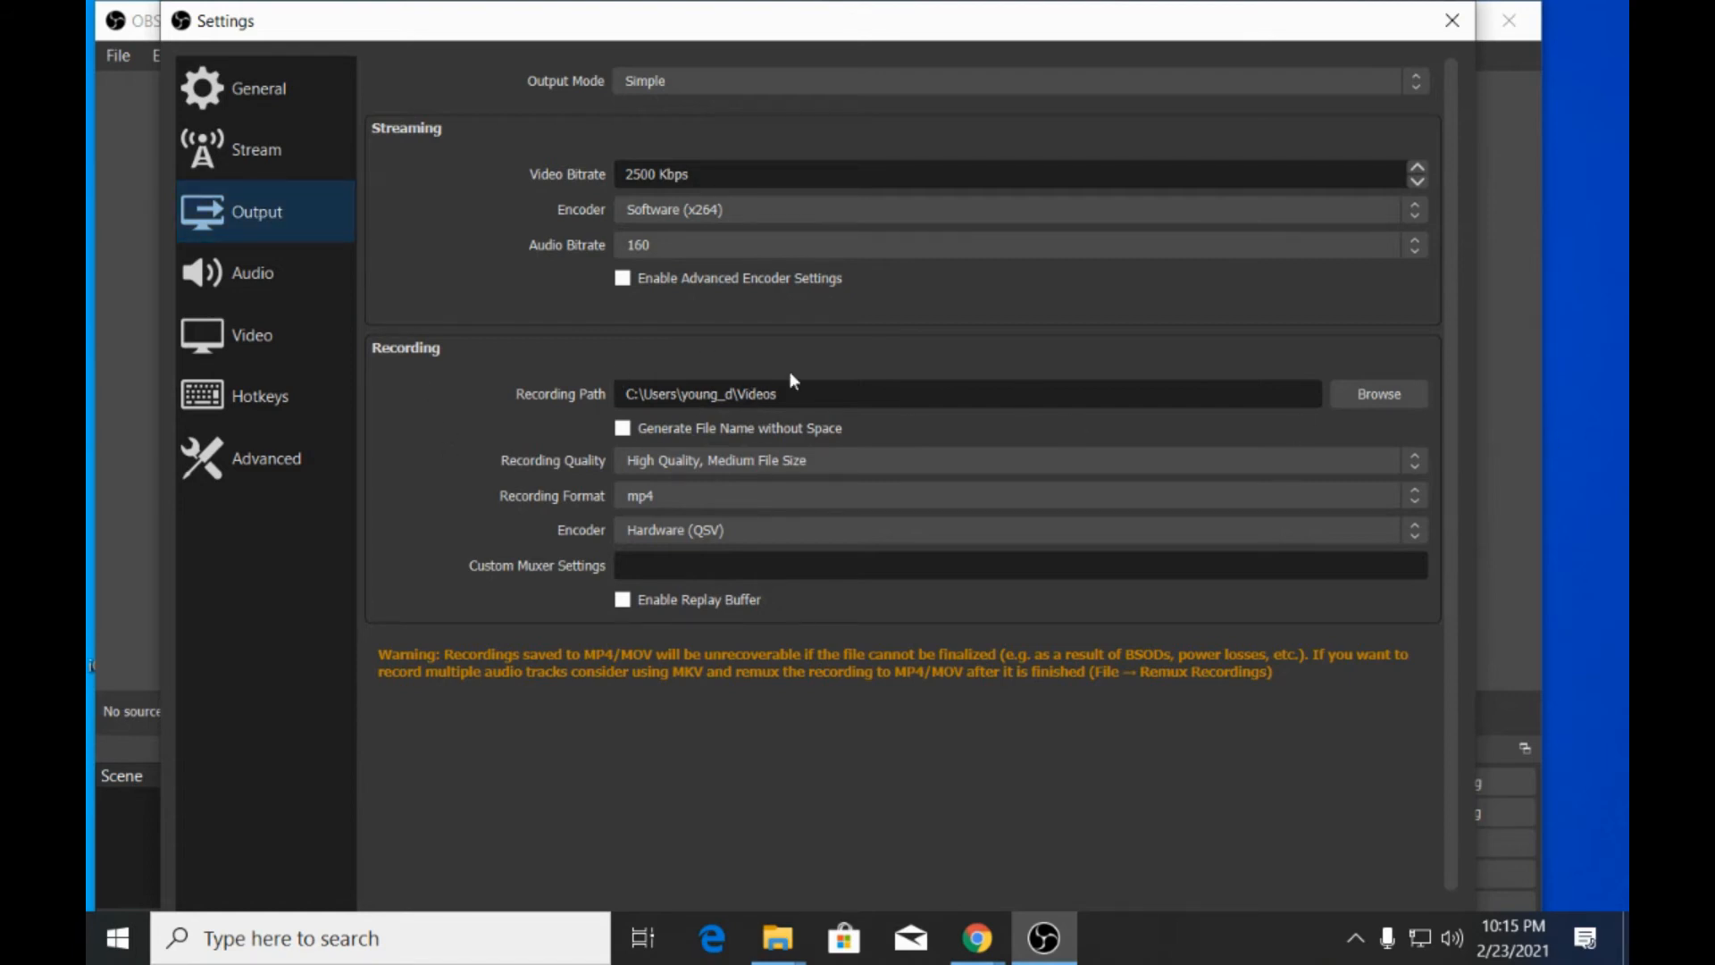
Set the recording path to the Desktop folder.
left_click(1387, 394)
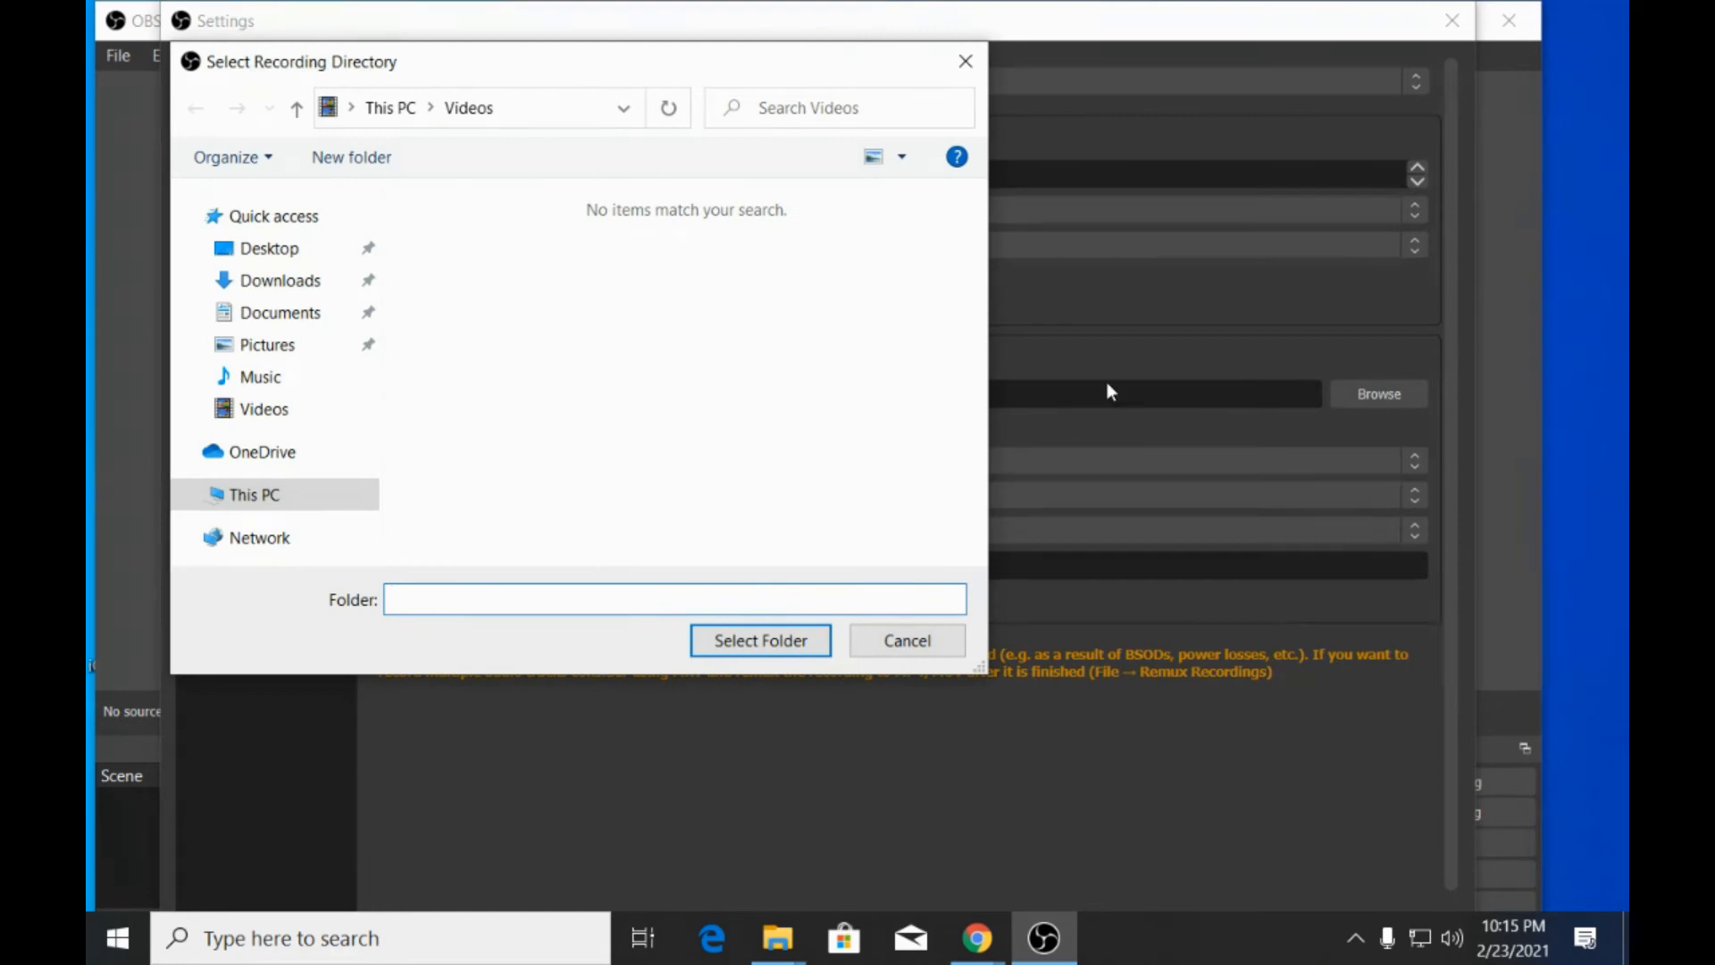
left_click(298, 256)
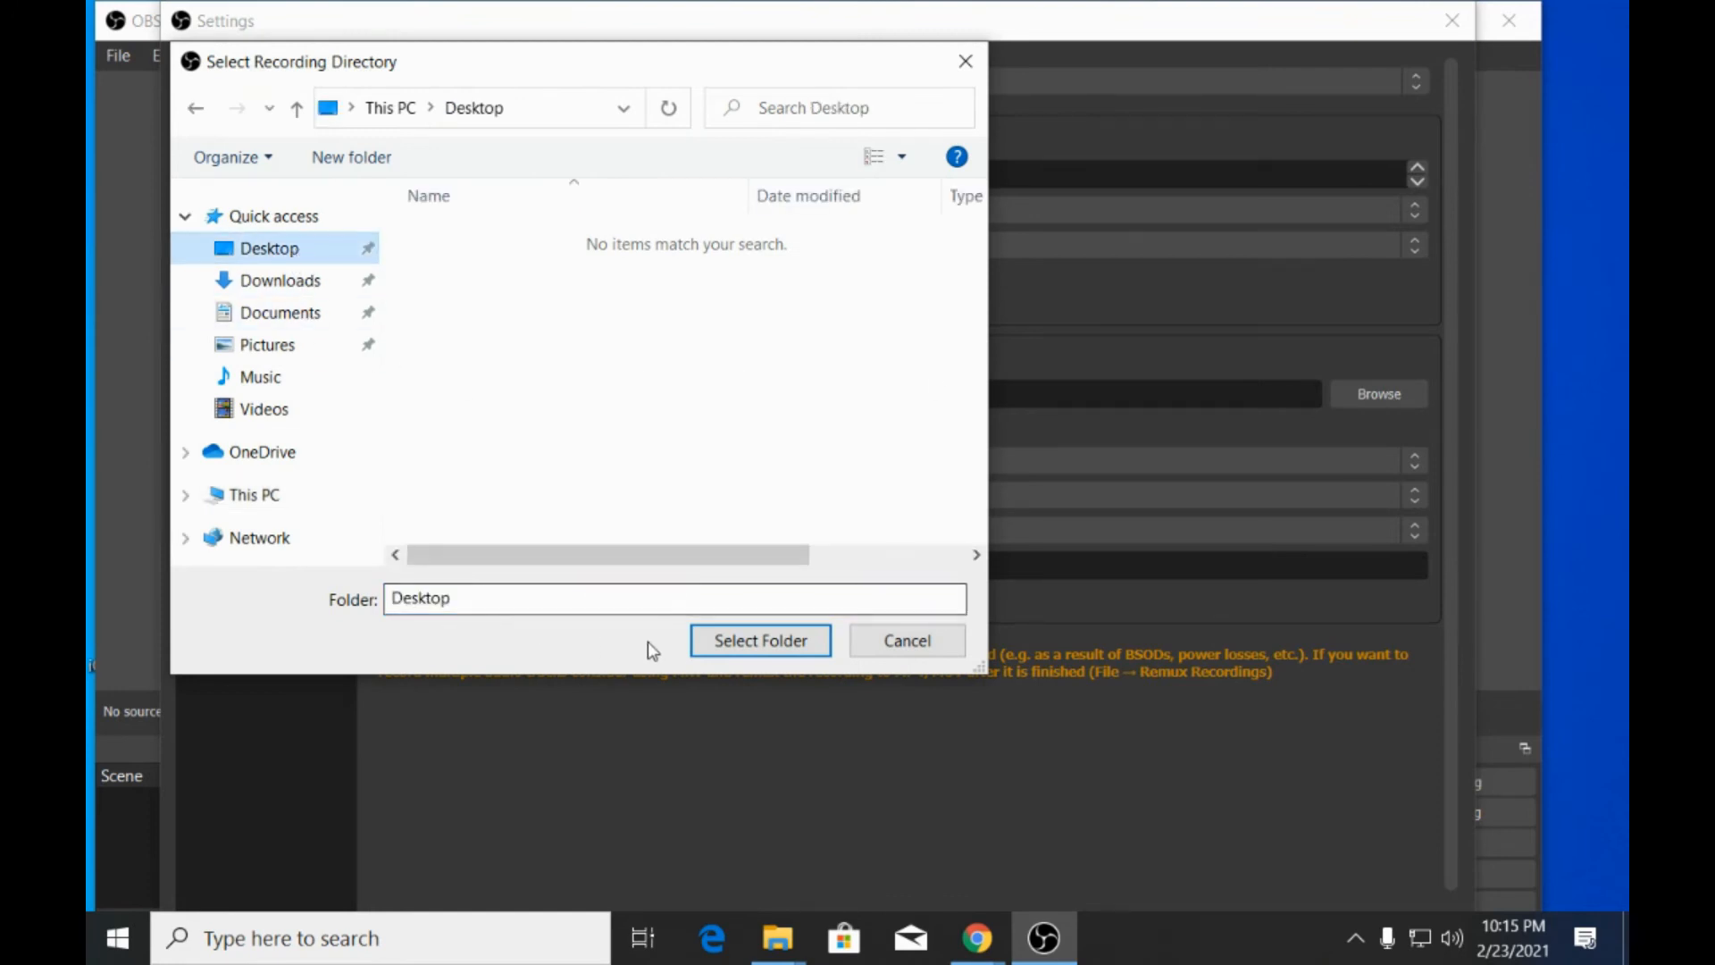
left_click(706, 641)
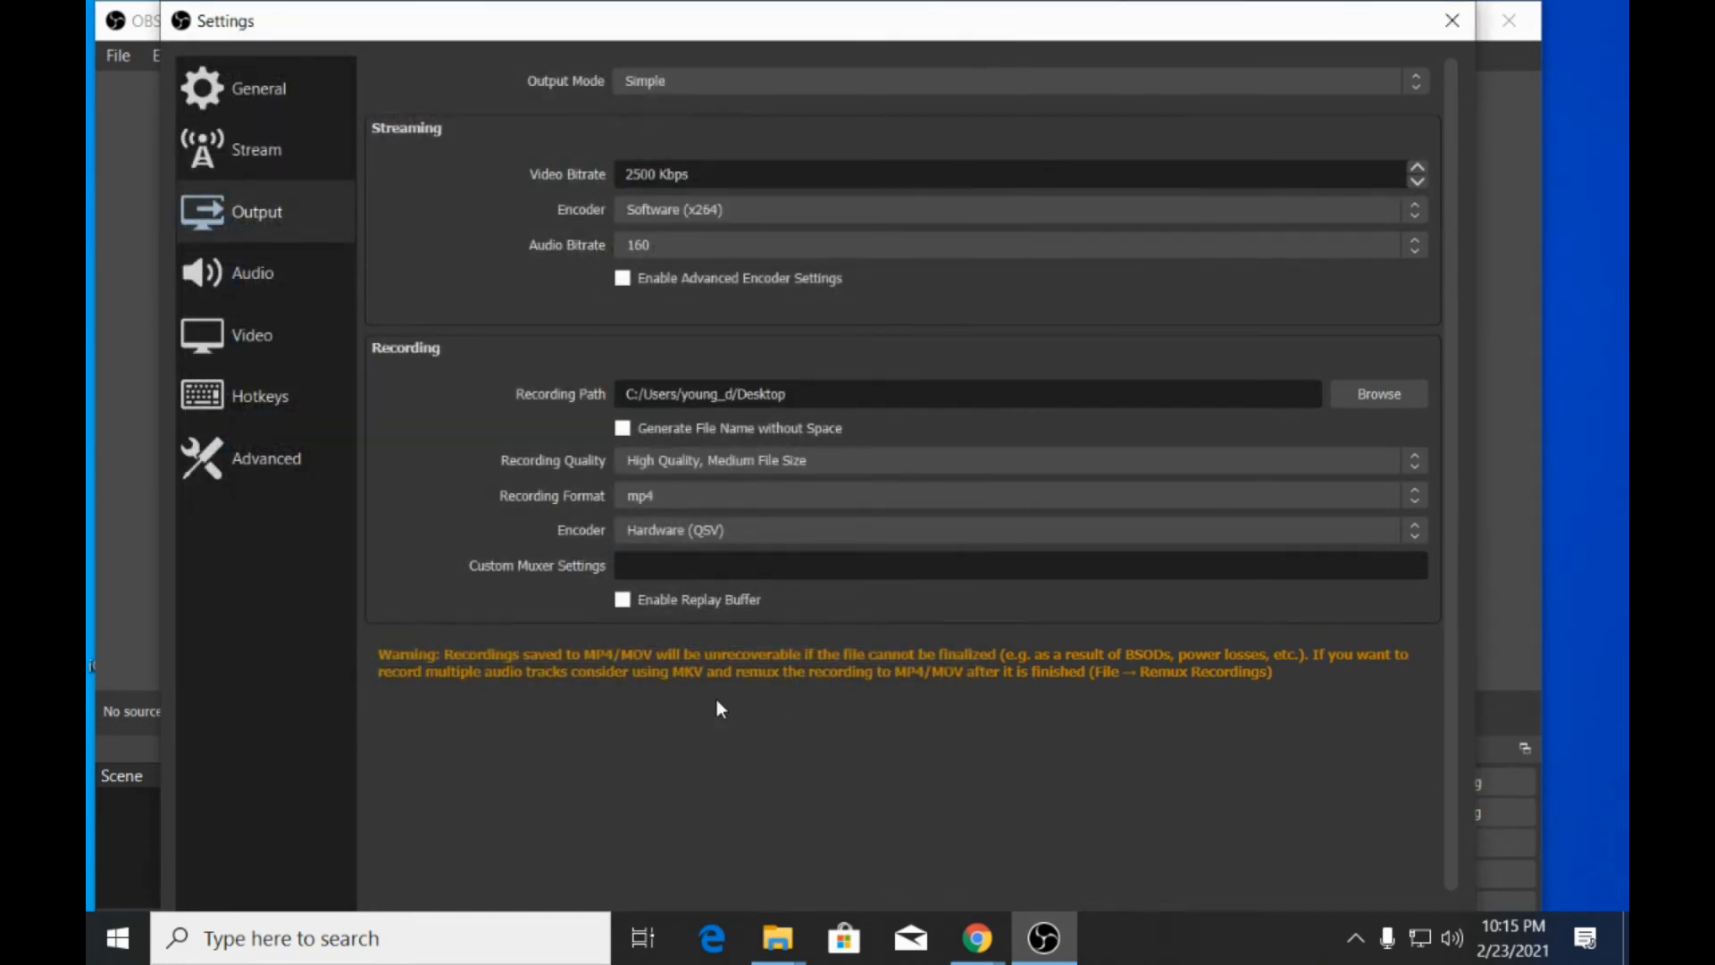
Save the output settings with the video bitrate at 2600 Kbps and close the settings window.
scroll(1148, 776, "down", 1)
scroll(1321, 185, "up", 3)
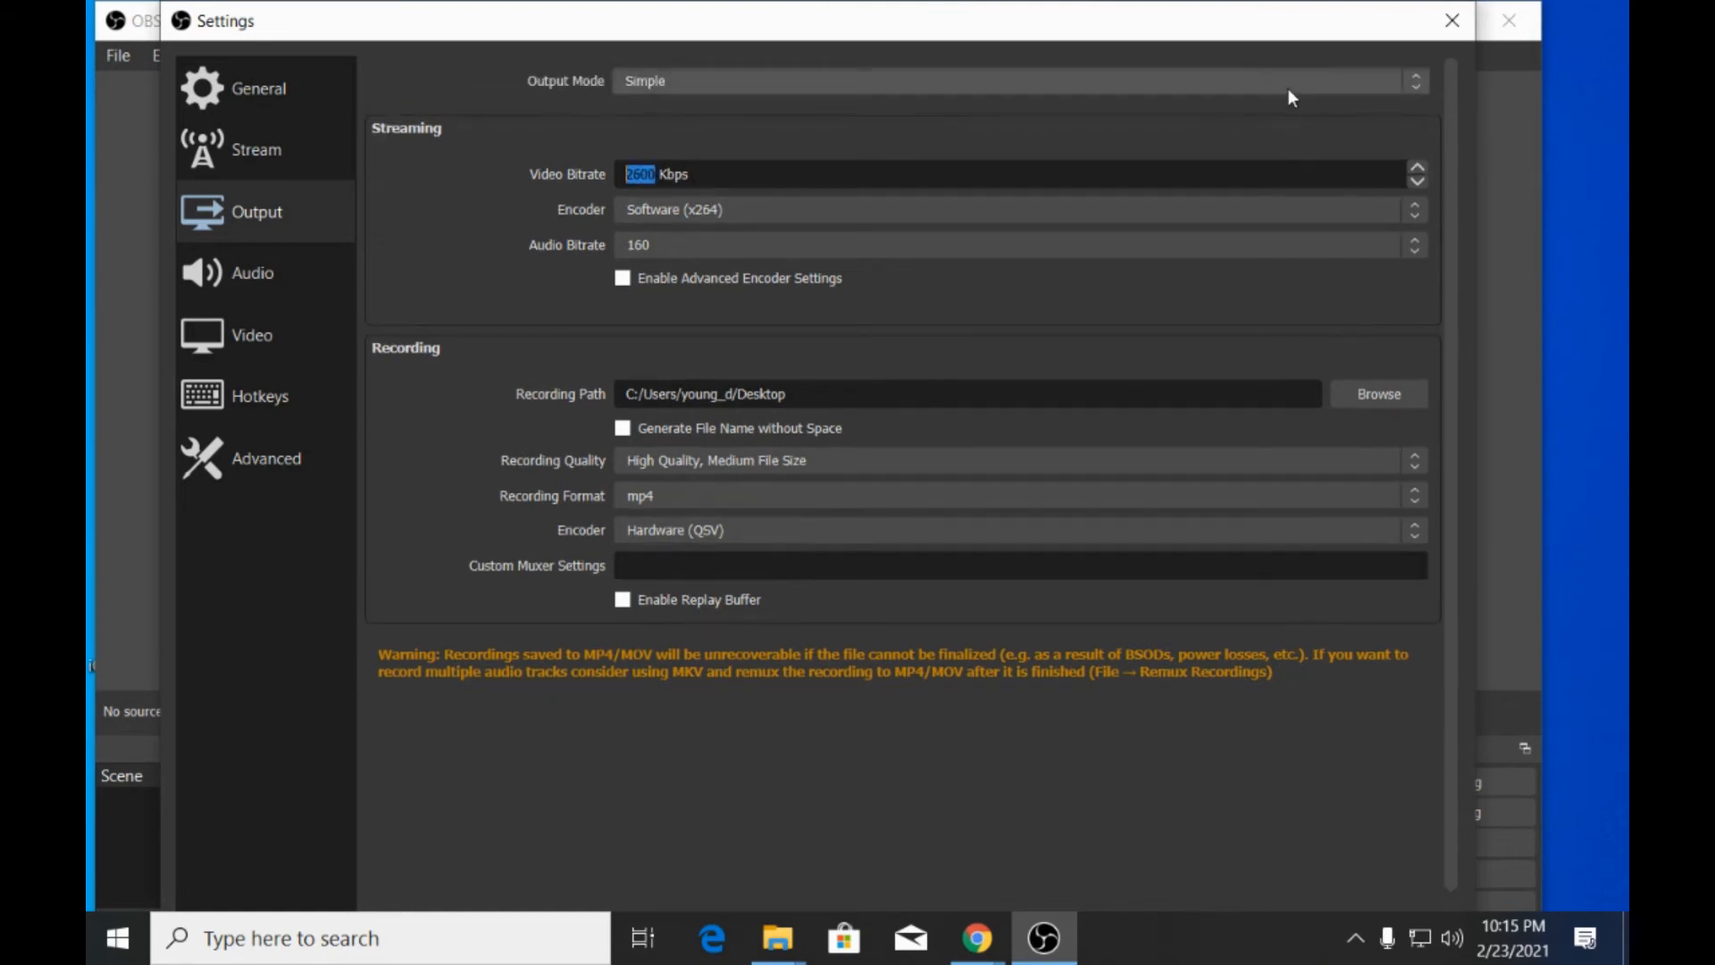
left_click(1452, 25)
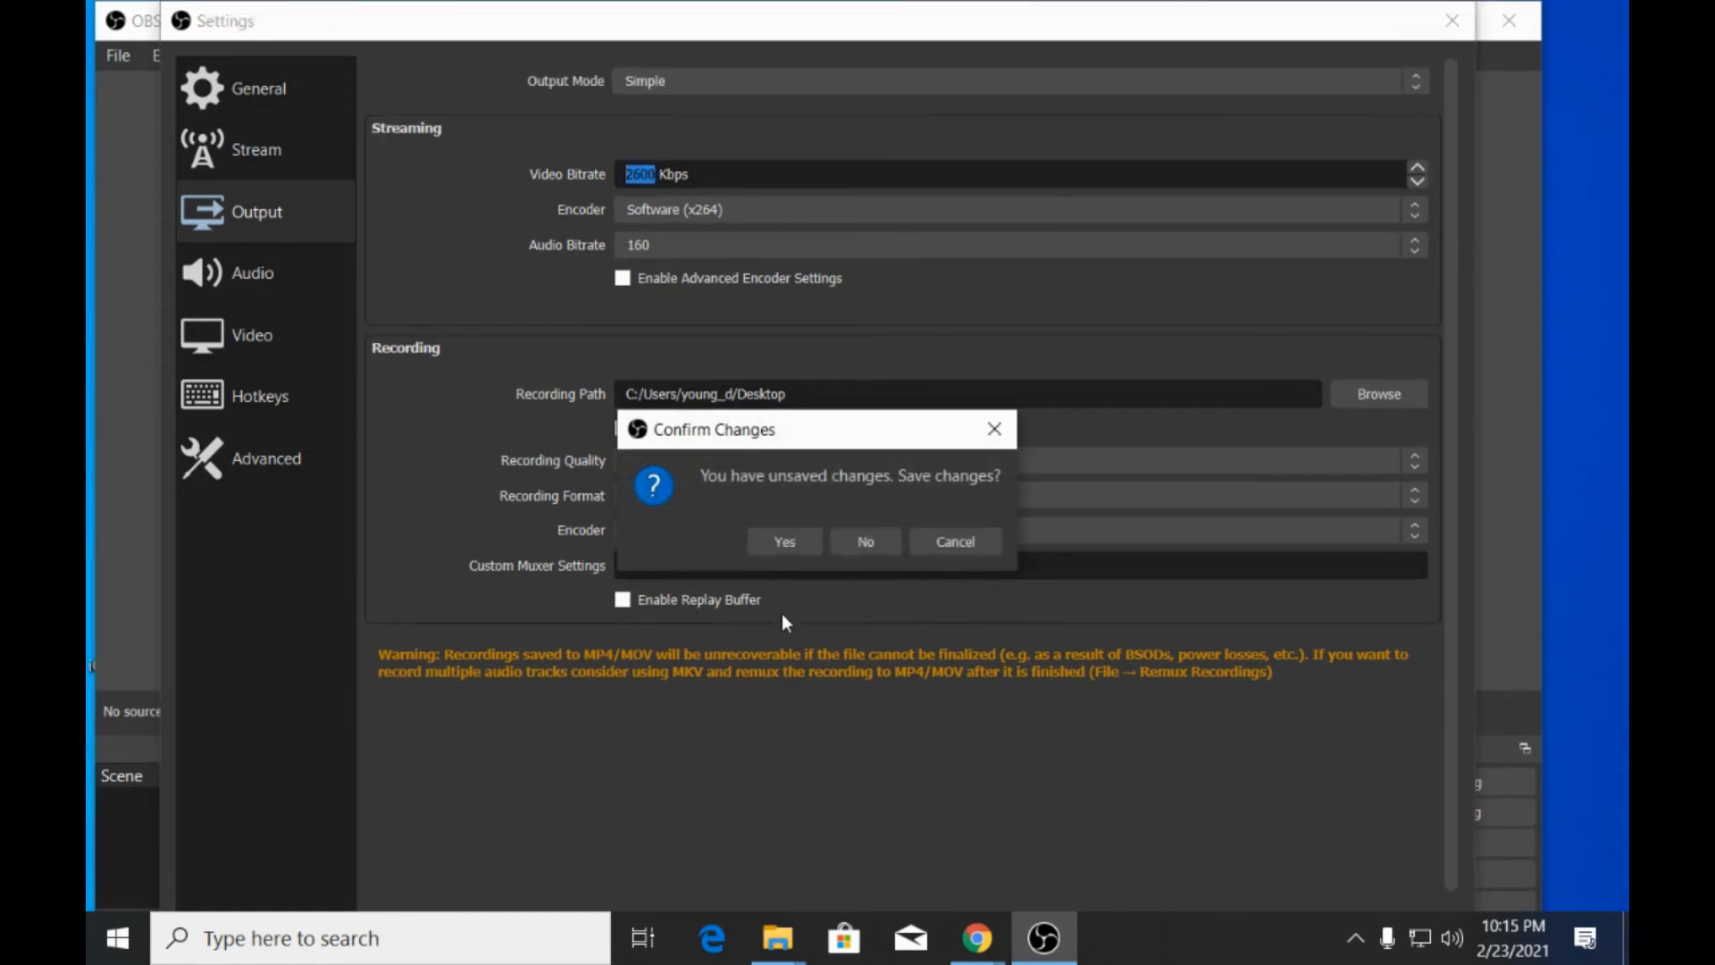
left_click(784, 541)
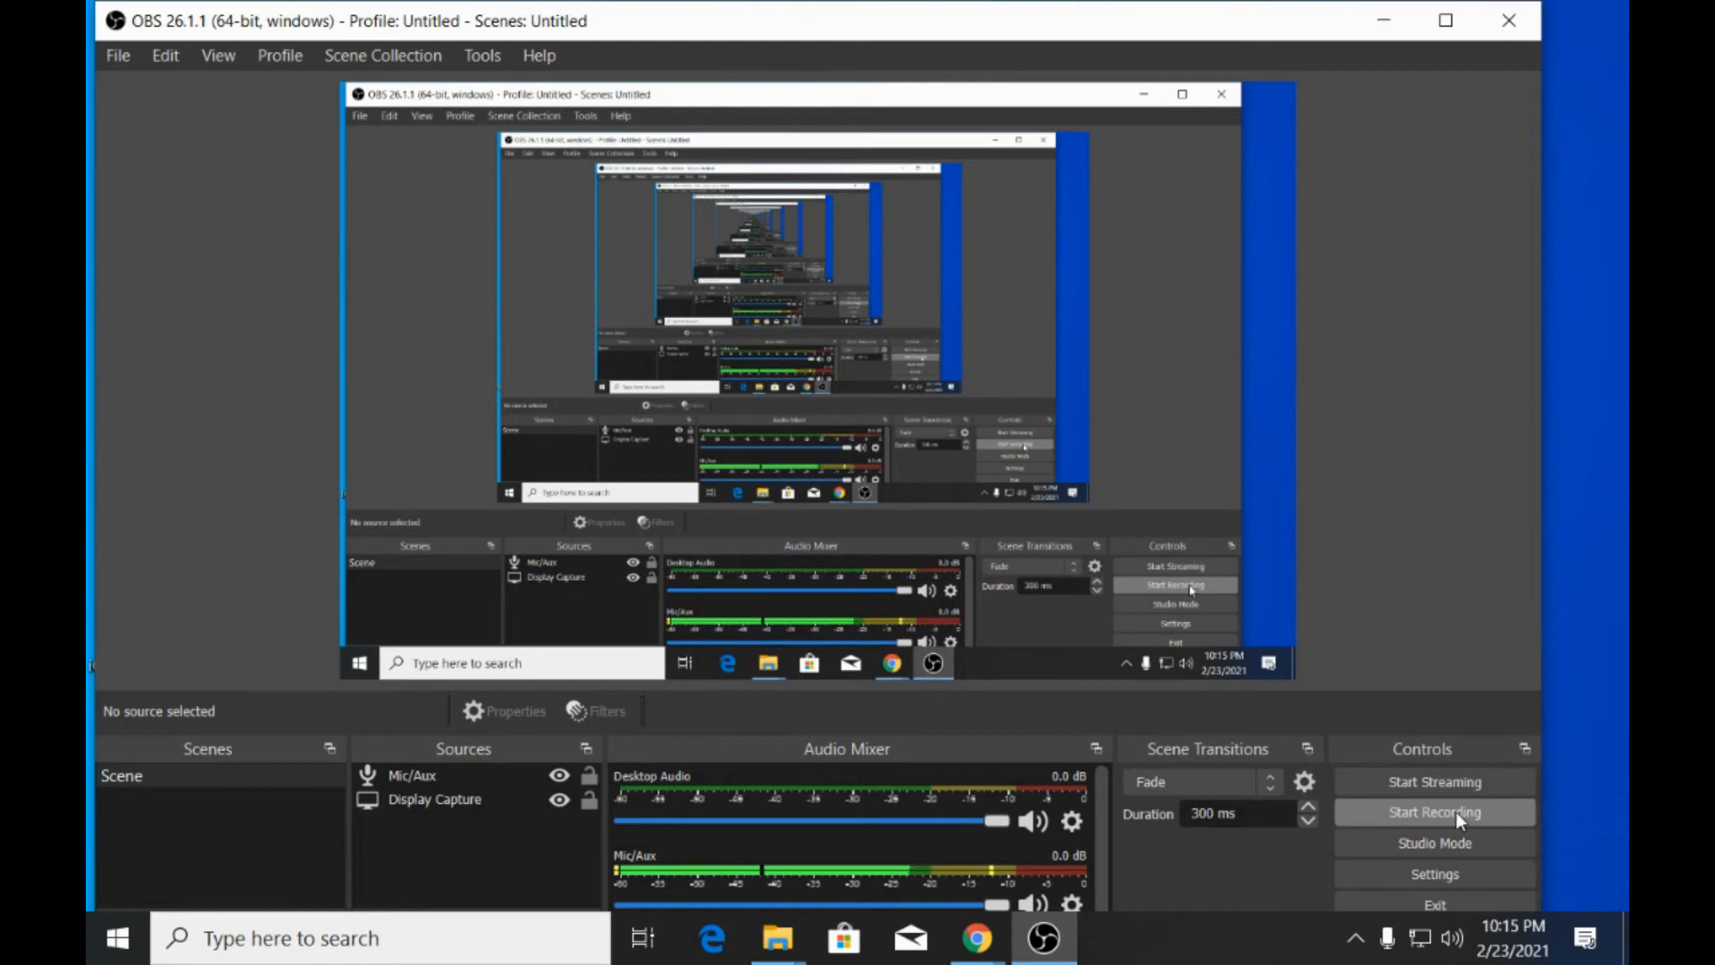
Start recording the screen and minimize the OBS window.
left_click(1423, 807)
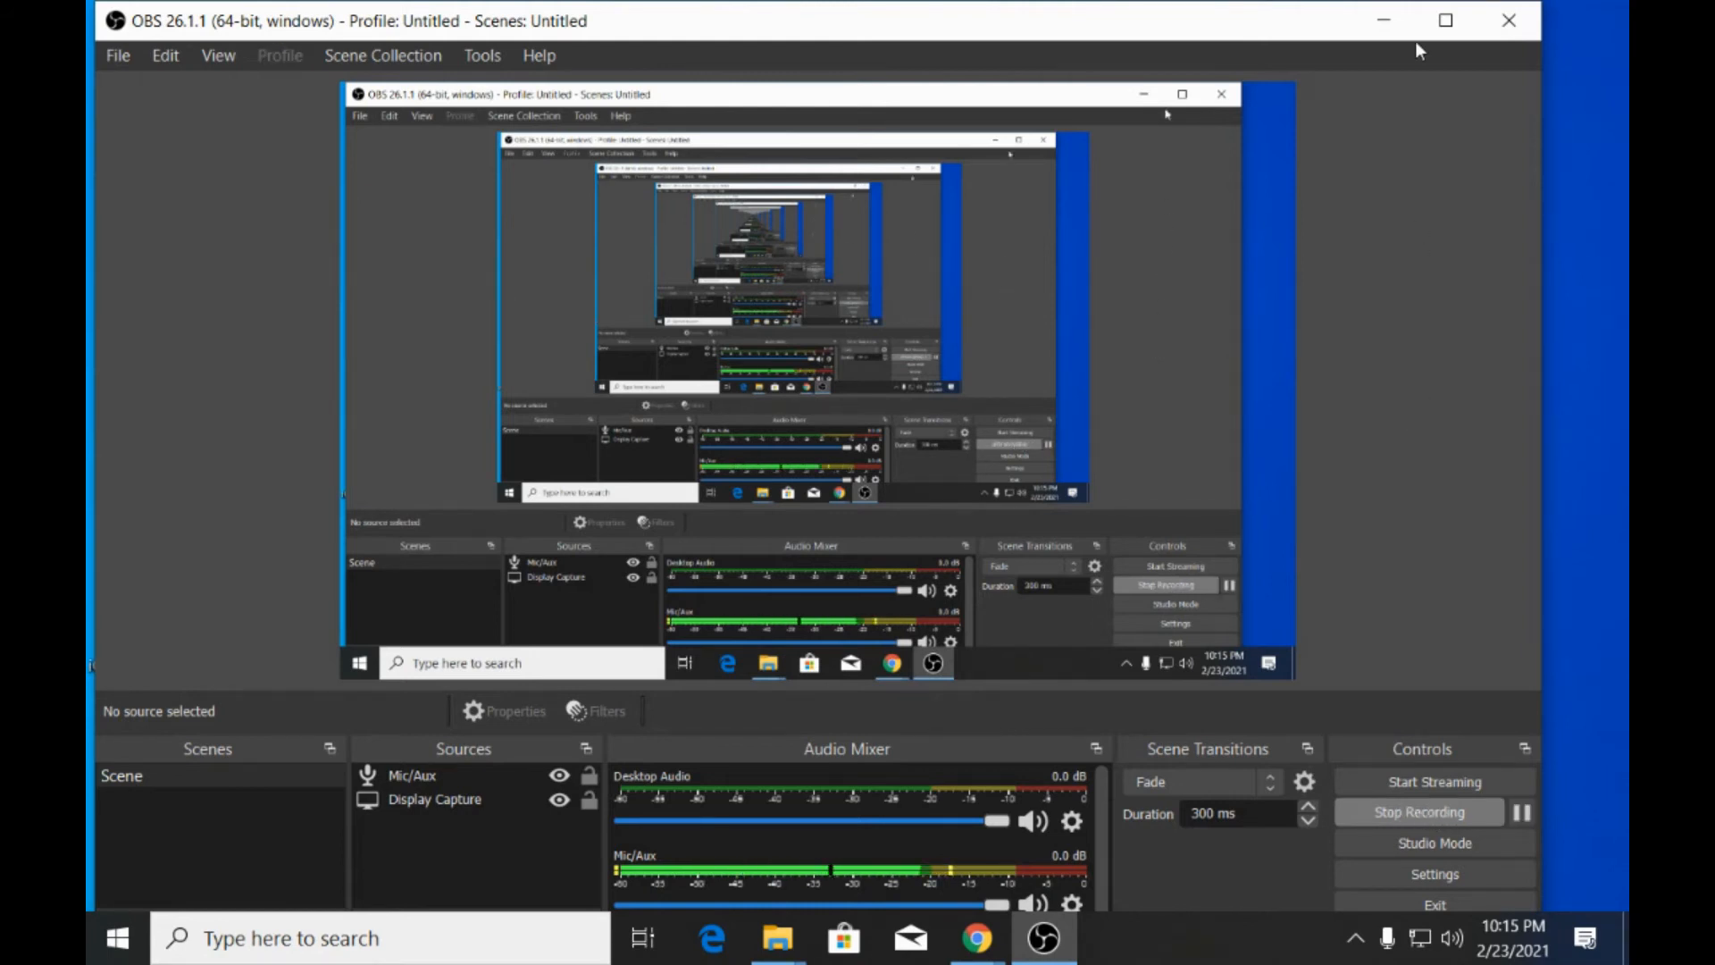
left_click(1385, 20)
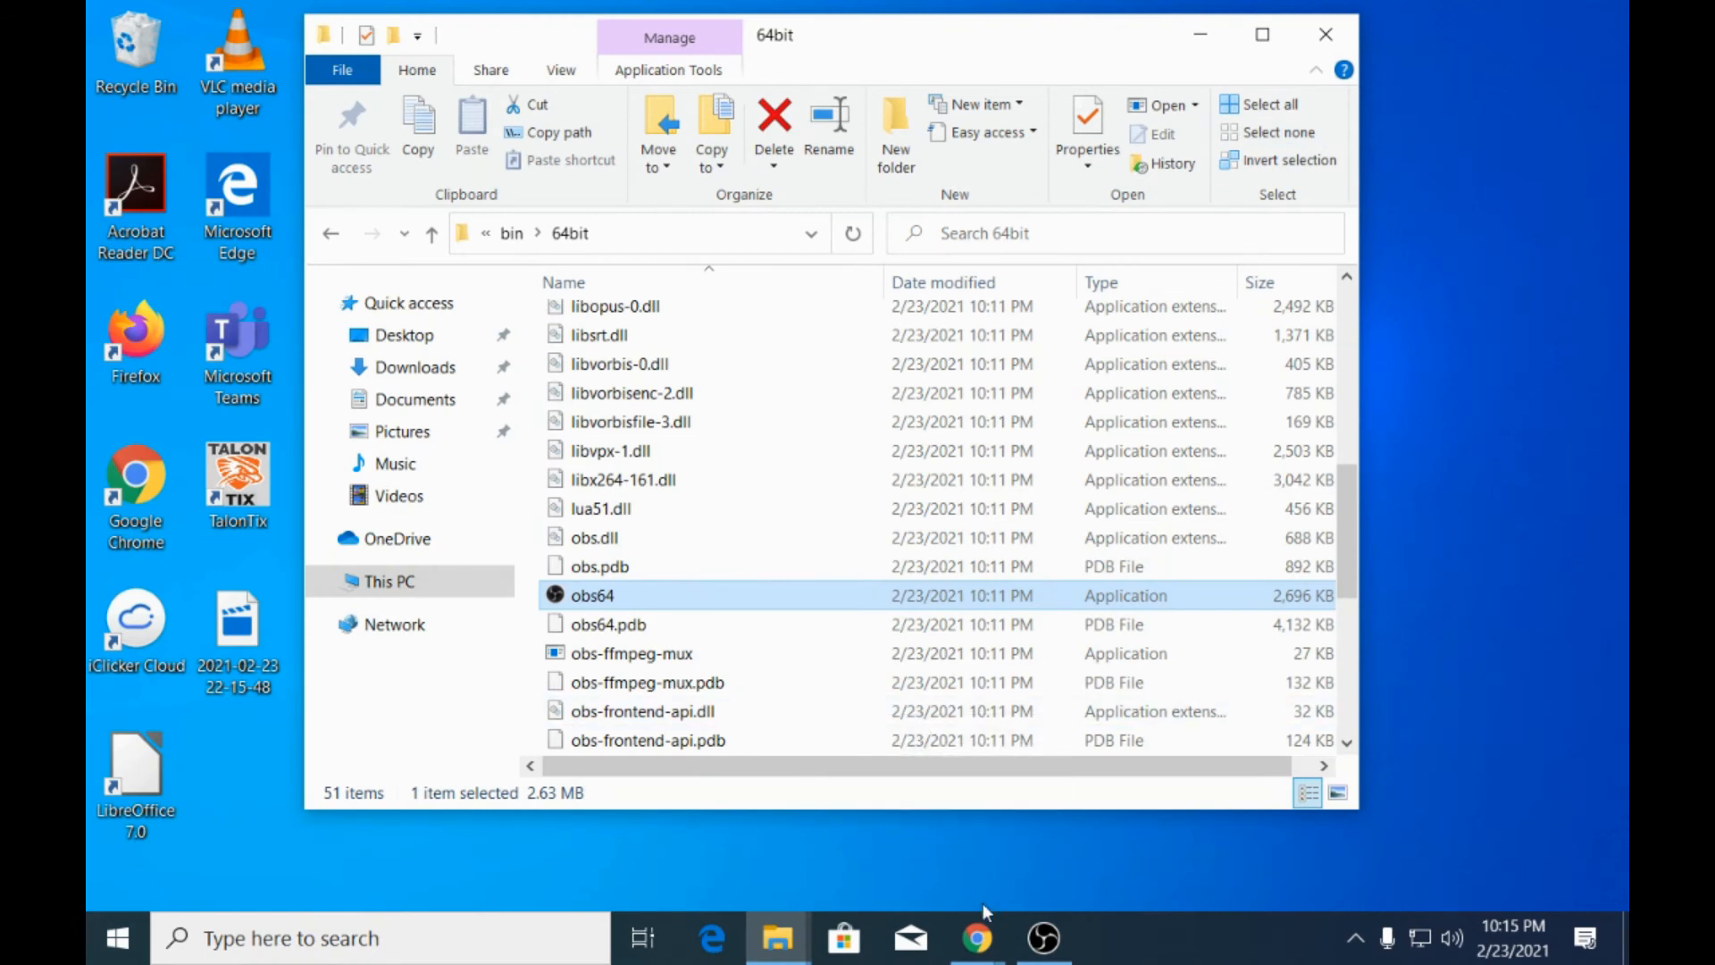
Open the yoda_forces_lecturette-F12 presentation from the Downloads folder in LibreOffice Impress.
scroll(743, 577, "up", 3)
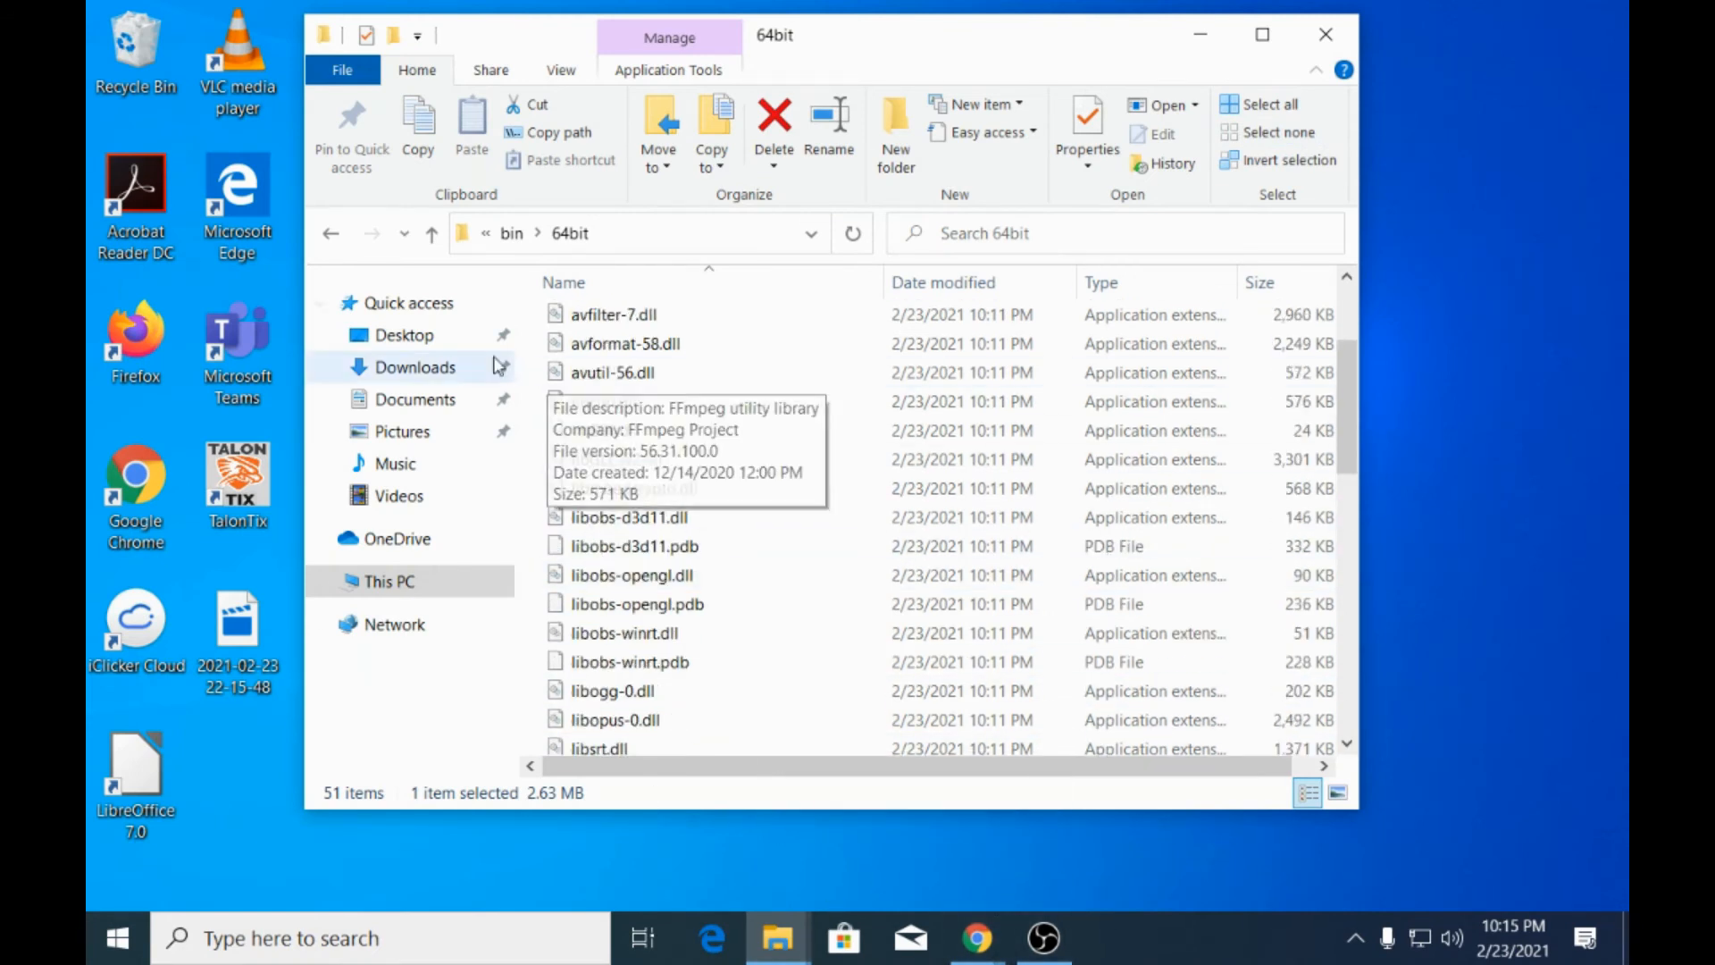
left_click(415, 367)
double_click(756, 414)
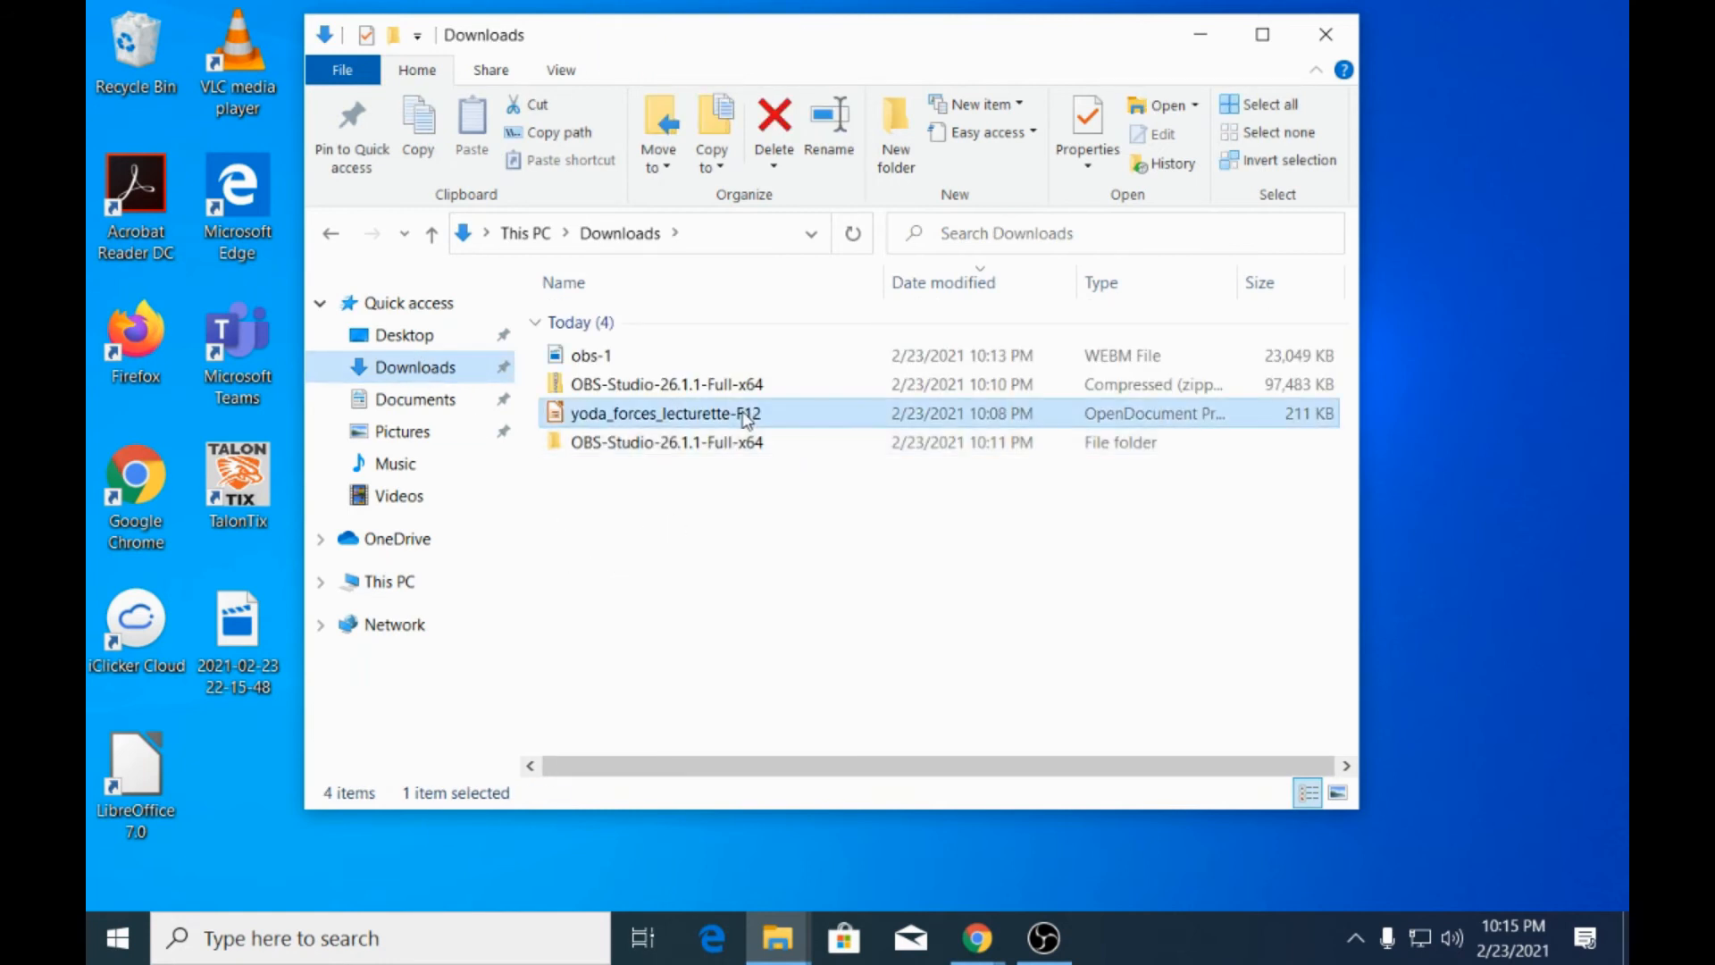
left_click(915, 806)
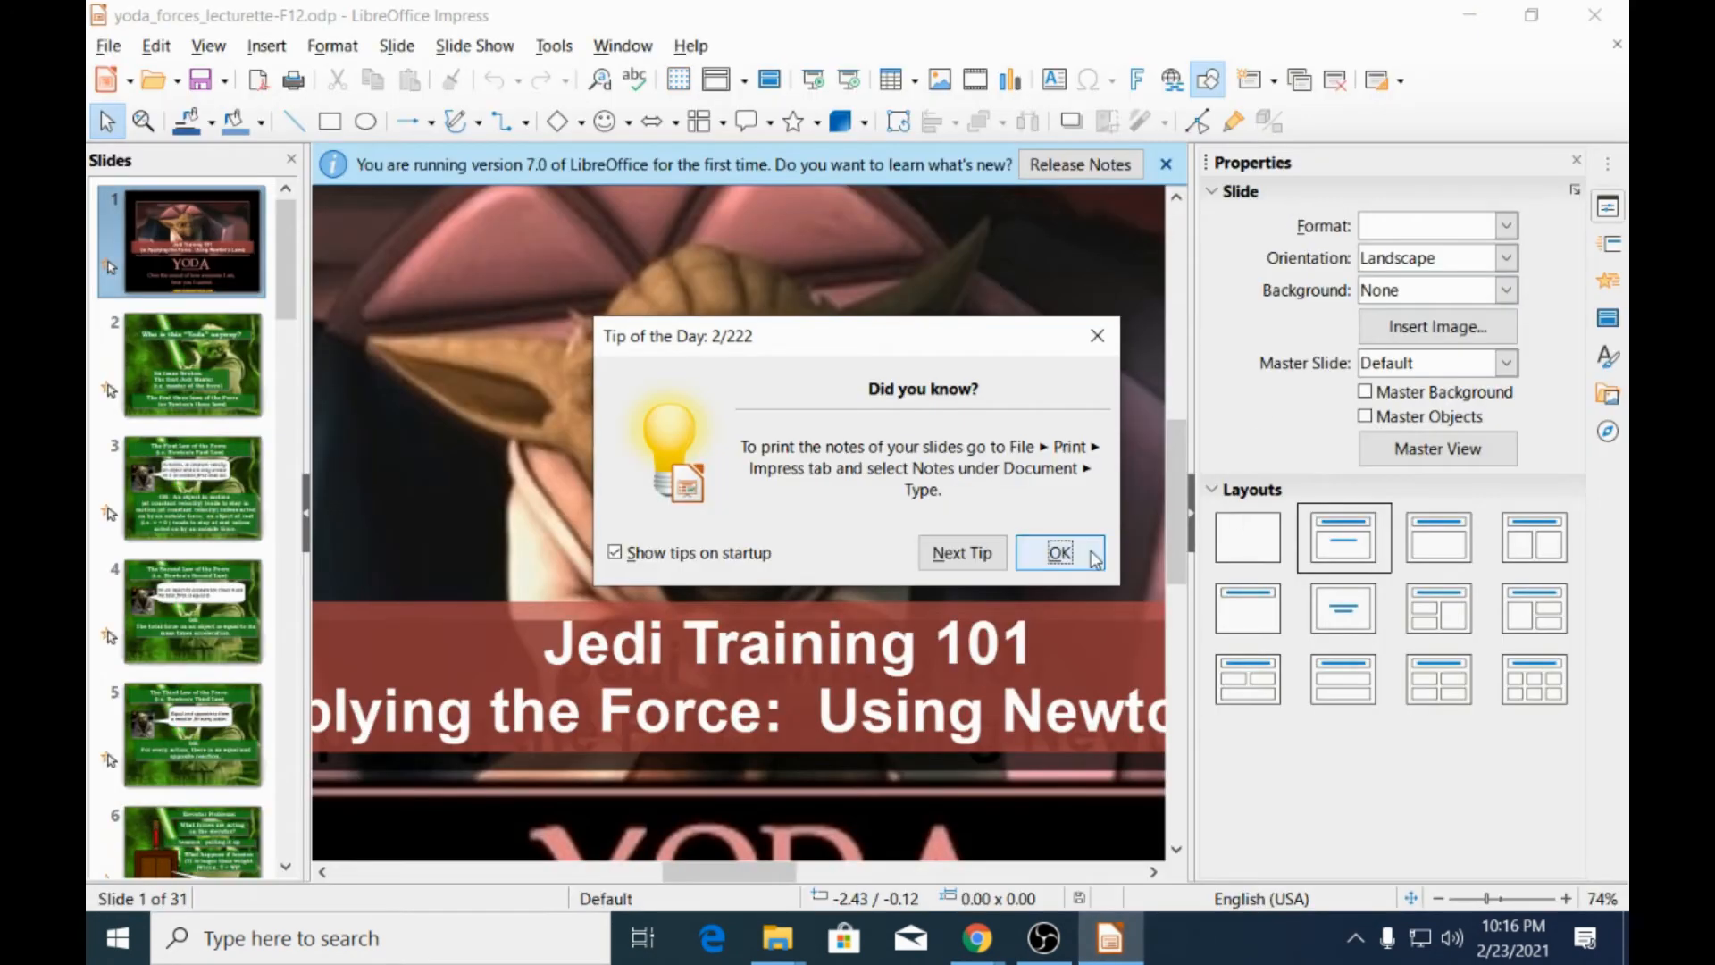
left_click(1095, 558)
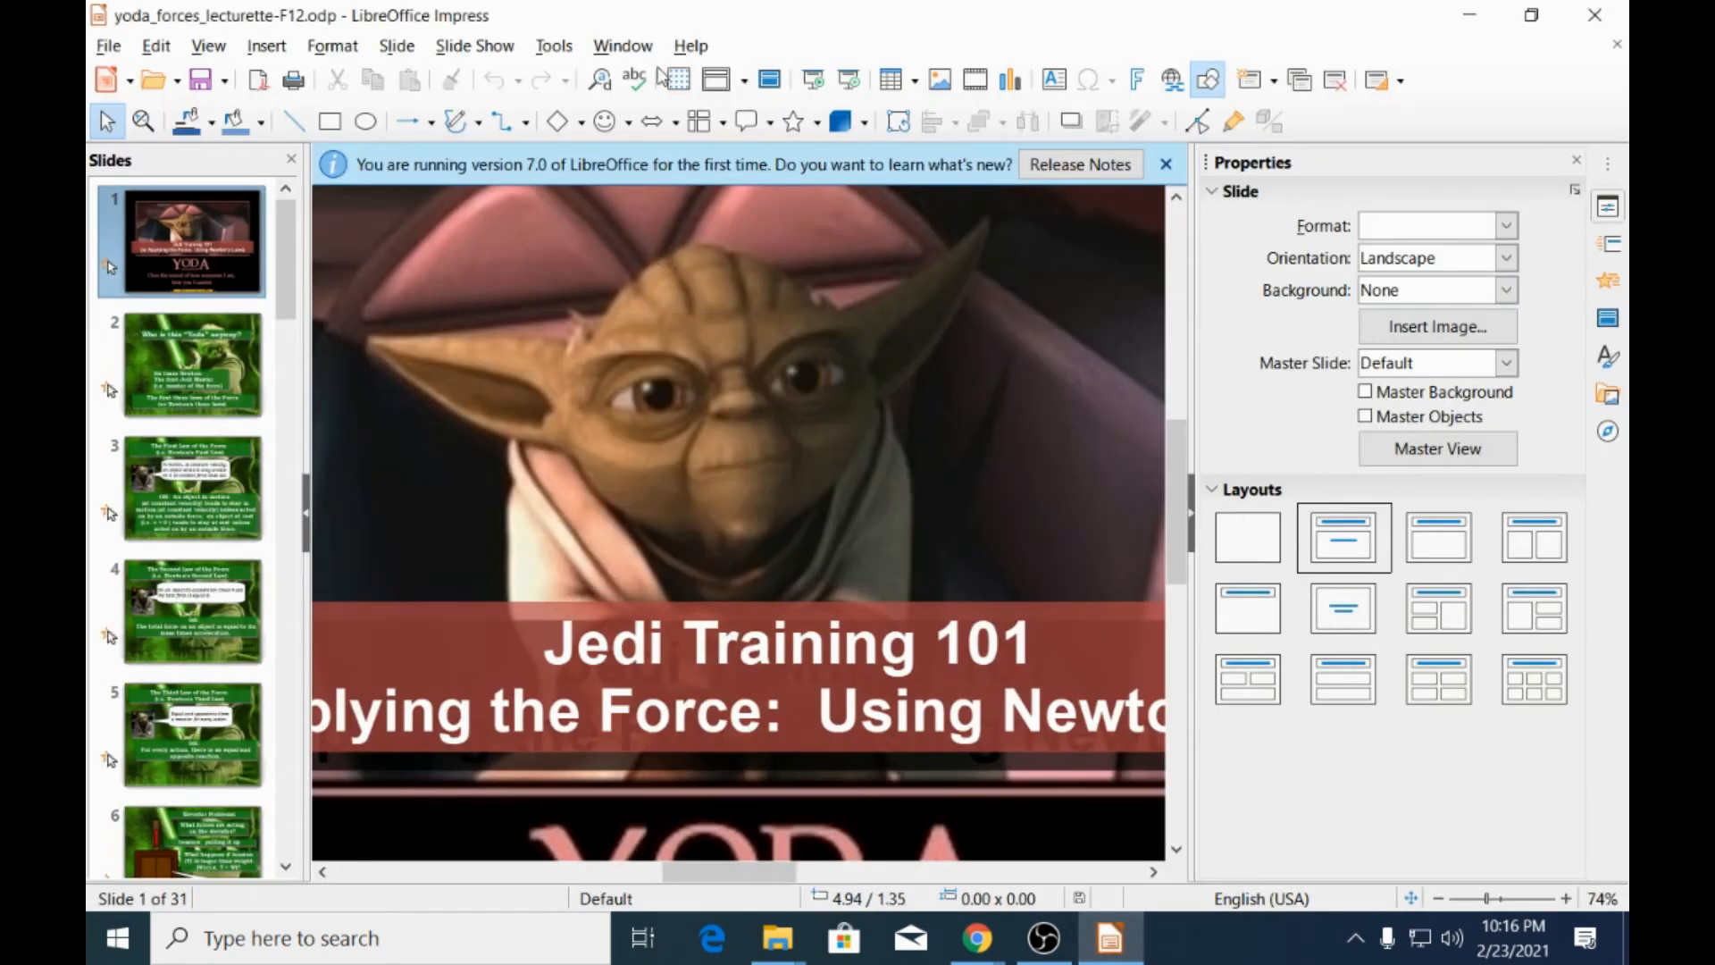
Present the slide show from the first slide through the Second Law of the Force slide, and close the presentation.
left_click(475, 46)
left_click(504, 77)
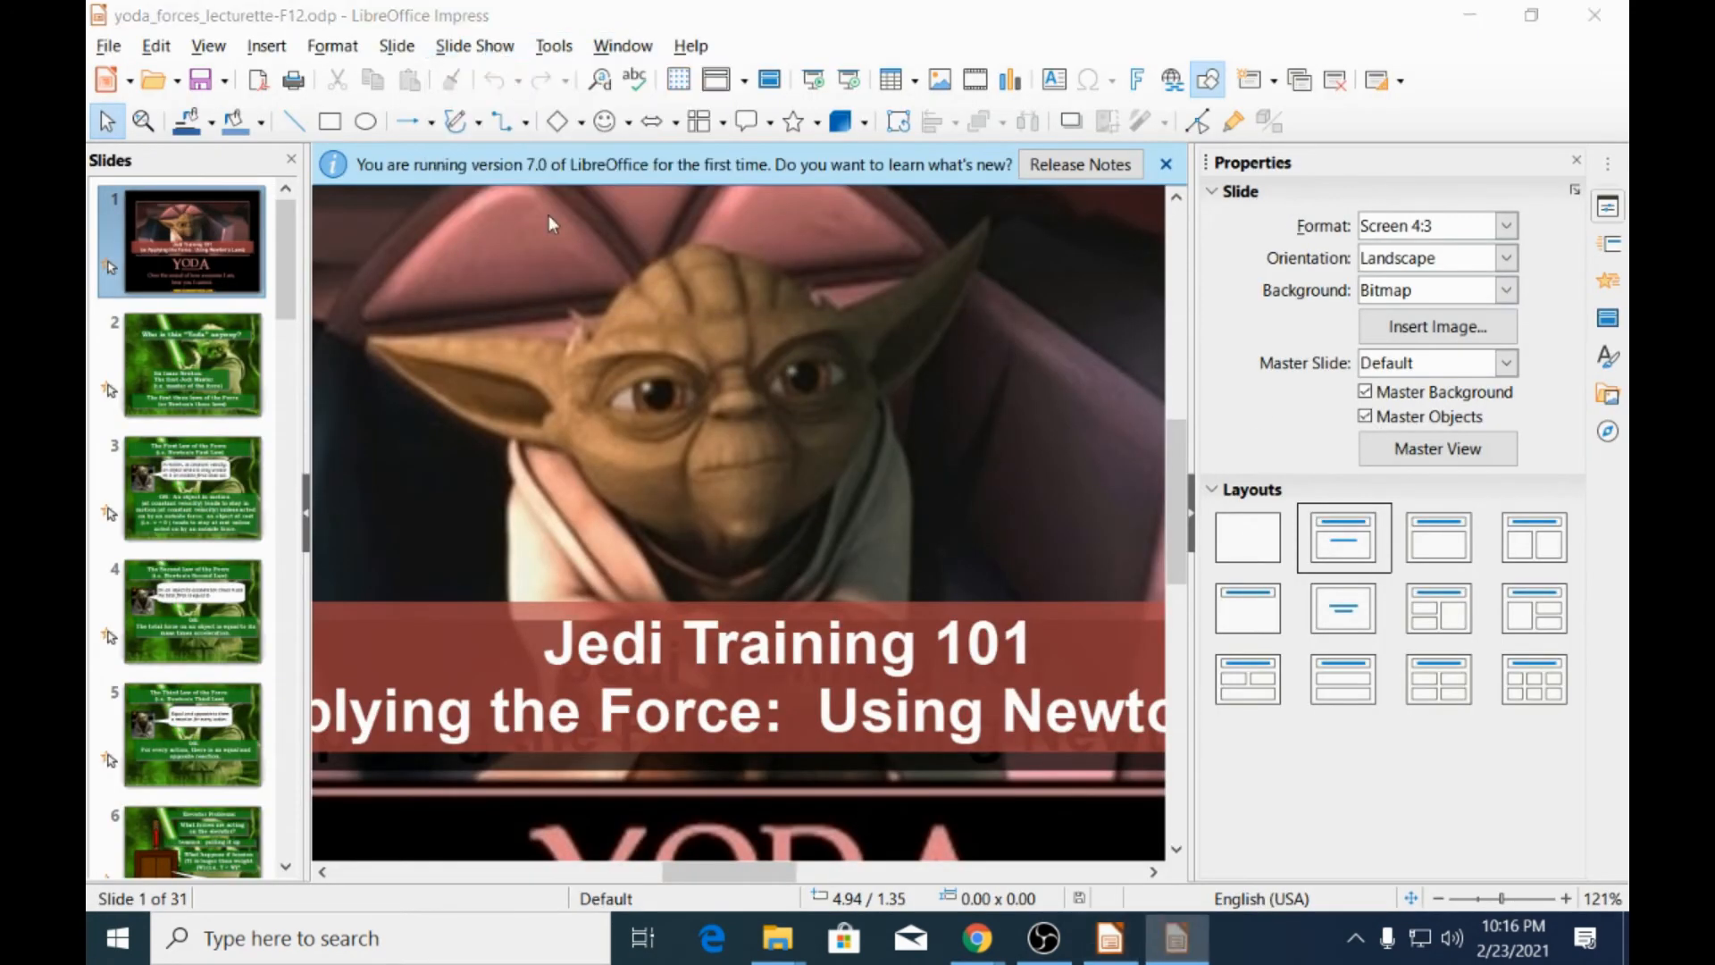
left_click(1099, 248)
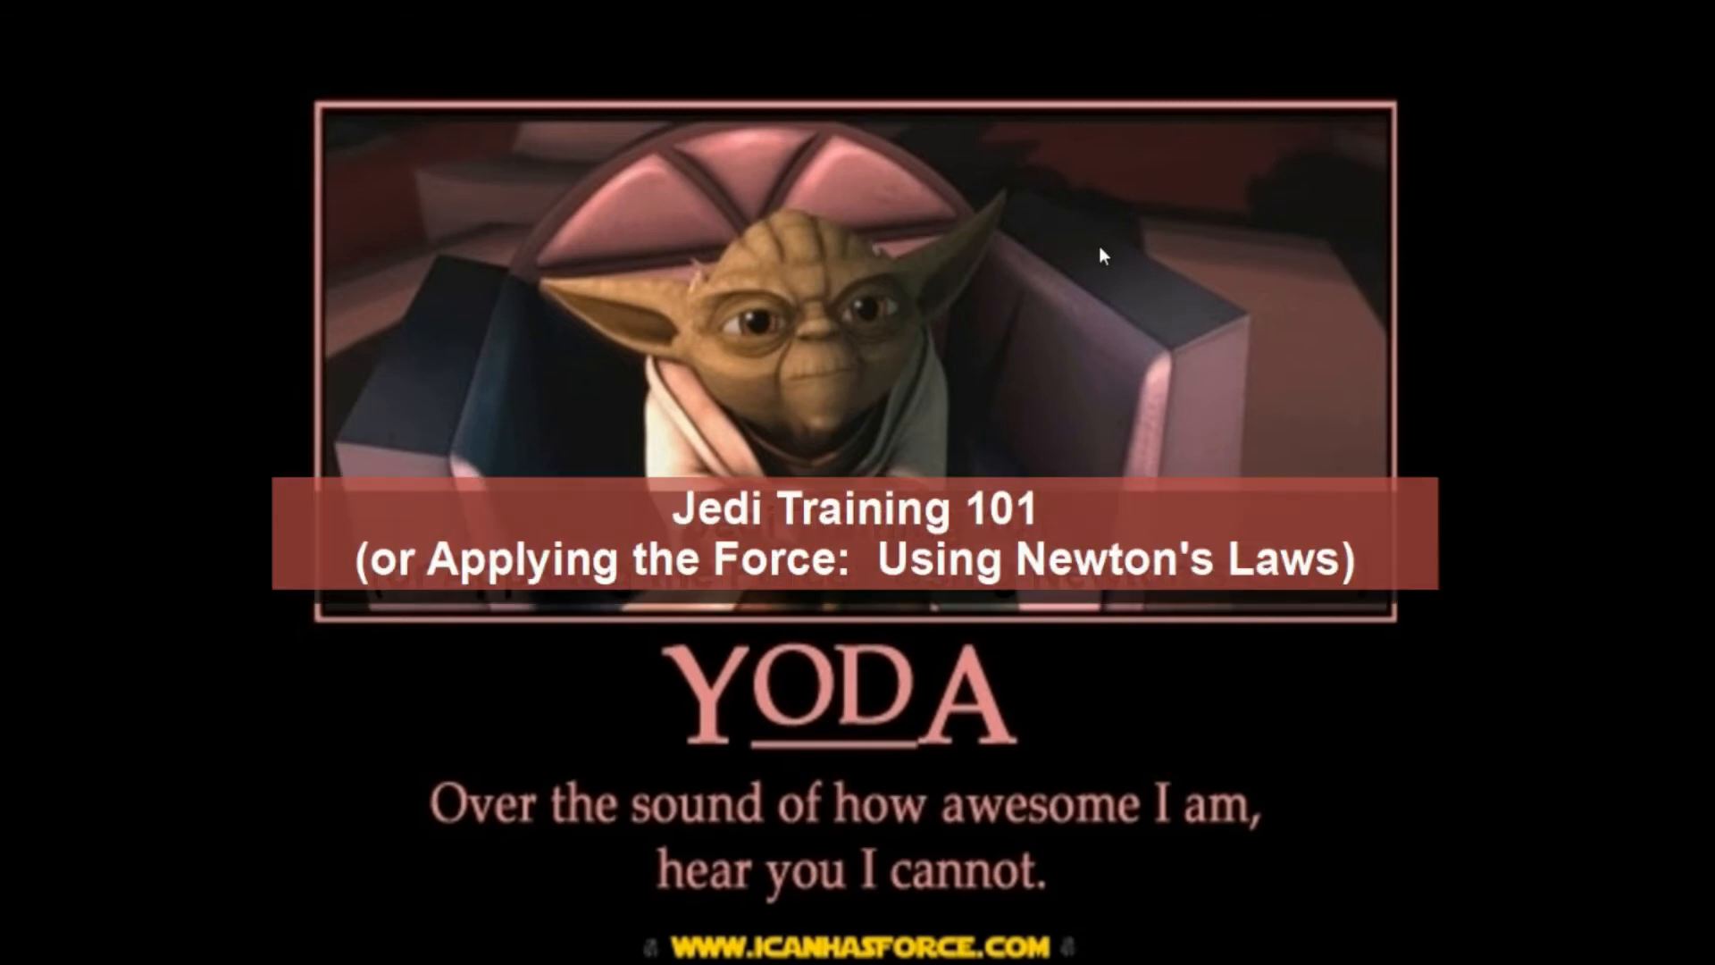
left_click(1142, 260)
left_click(1124, 256)
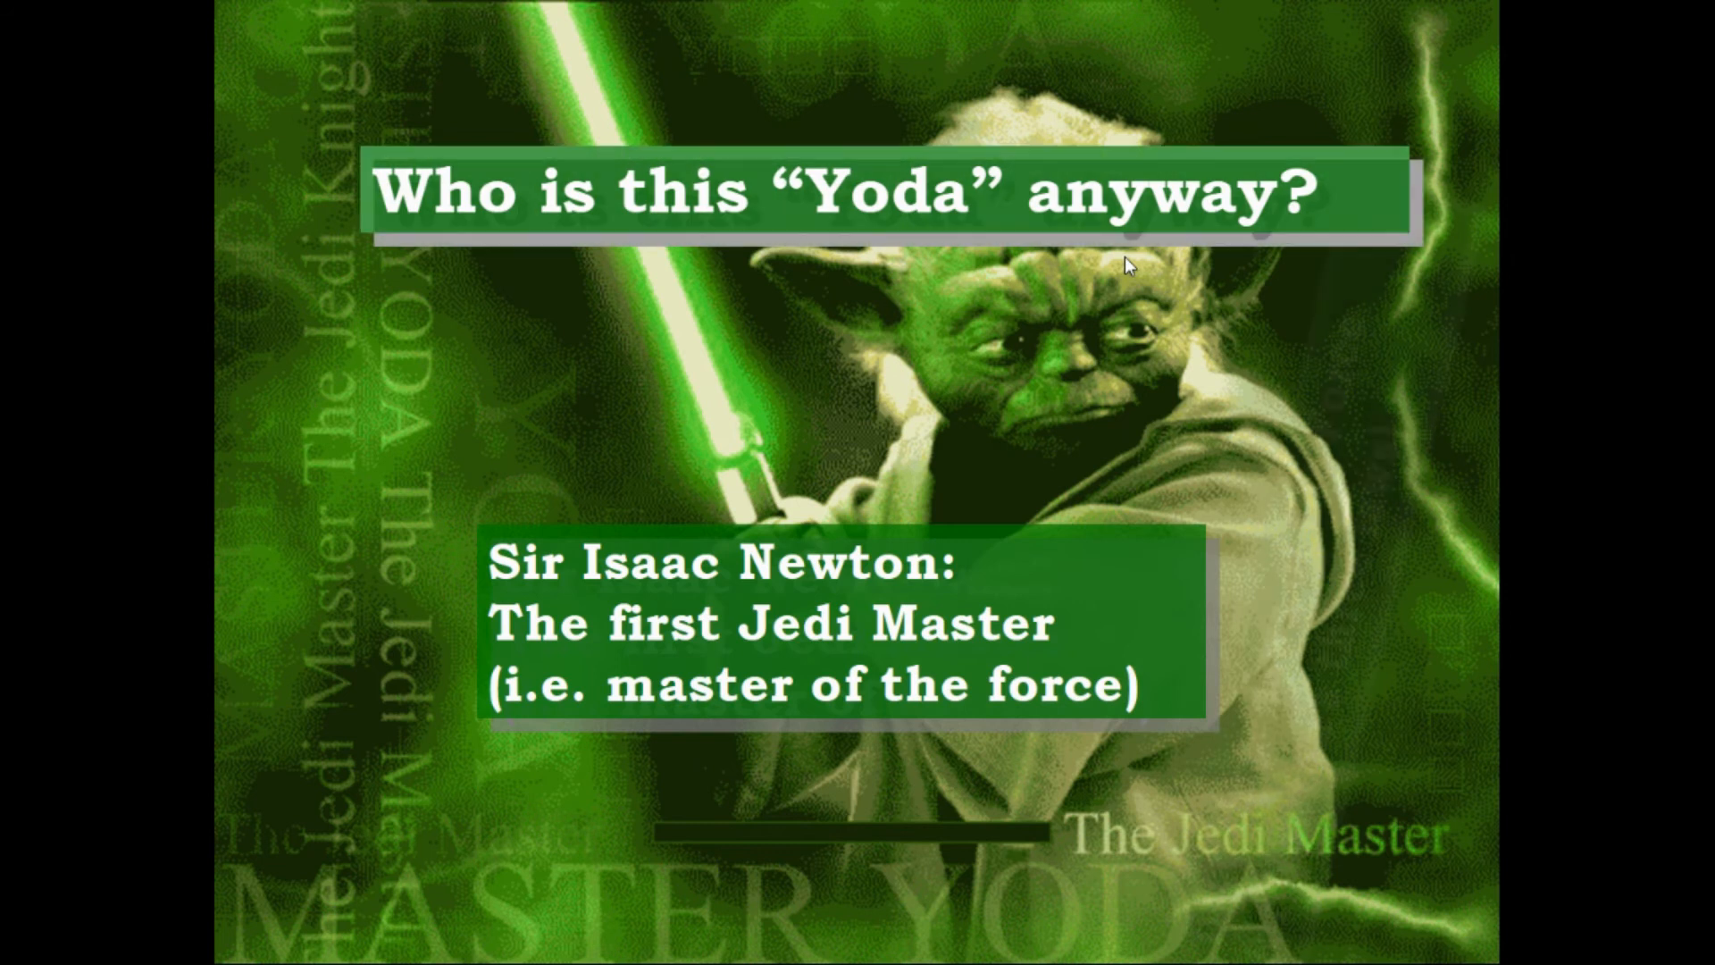
left_click(1124, 255)
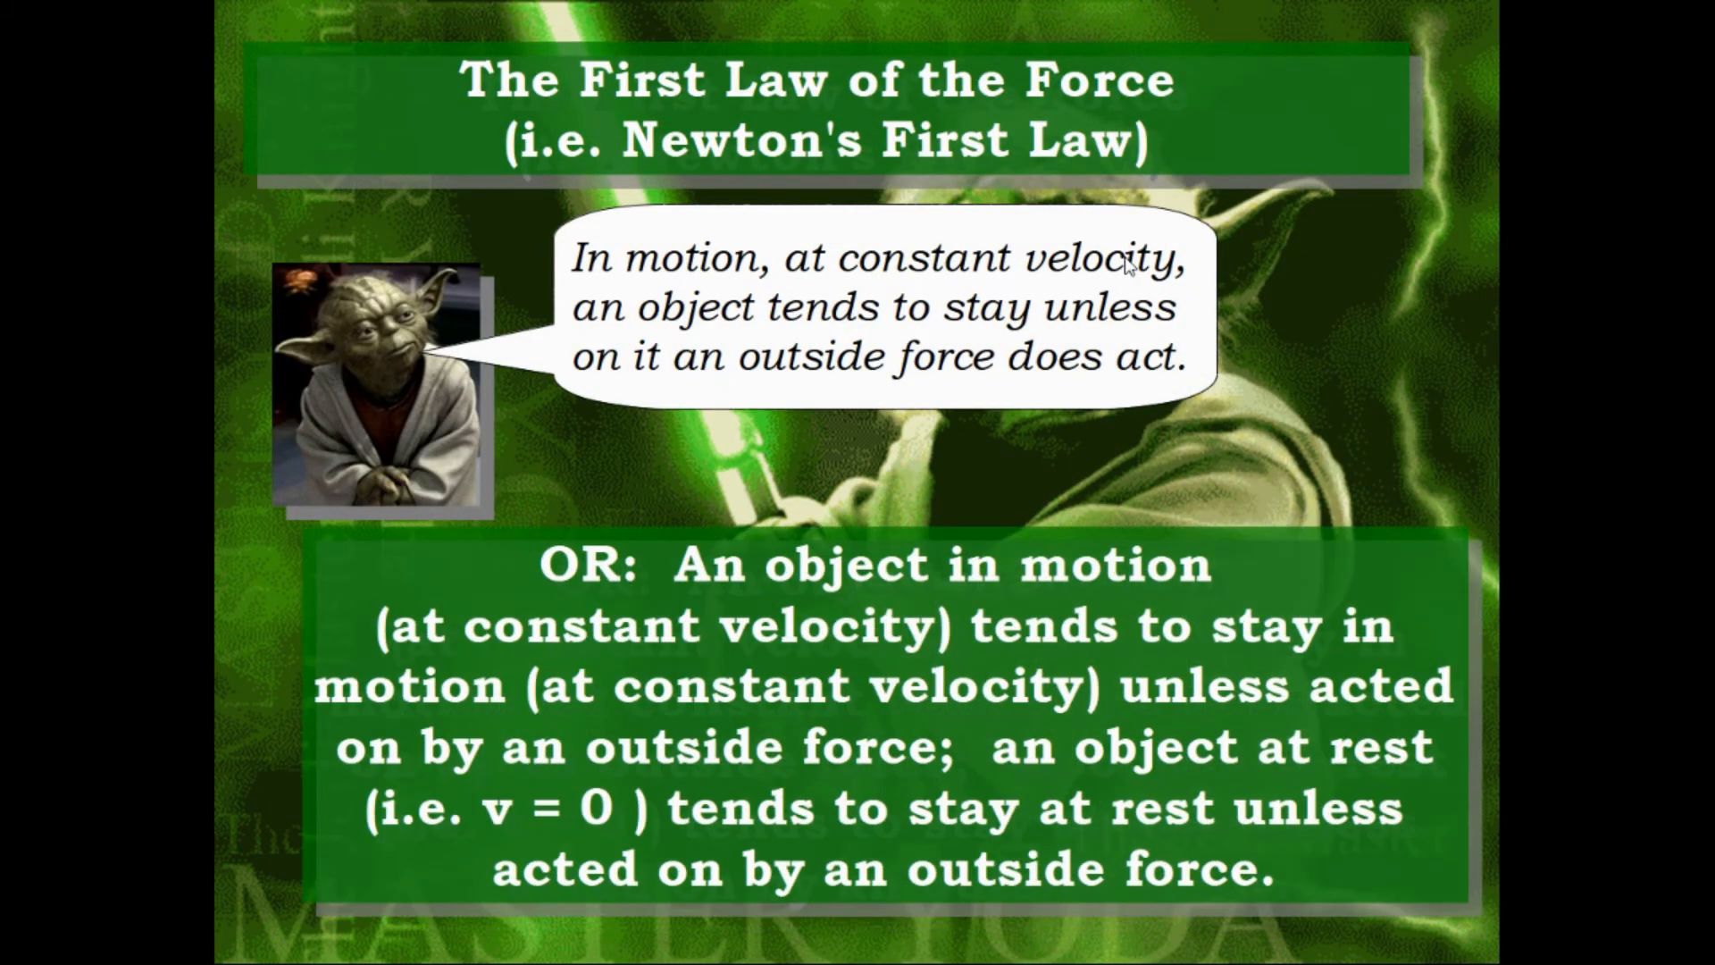
left_click(1123, 255)
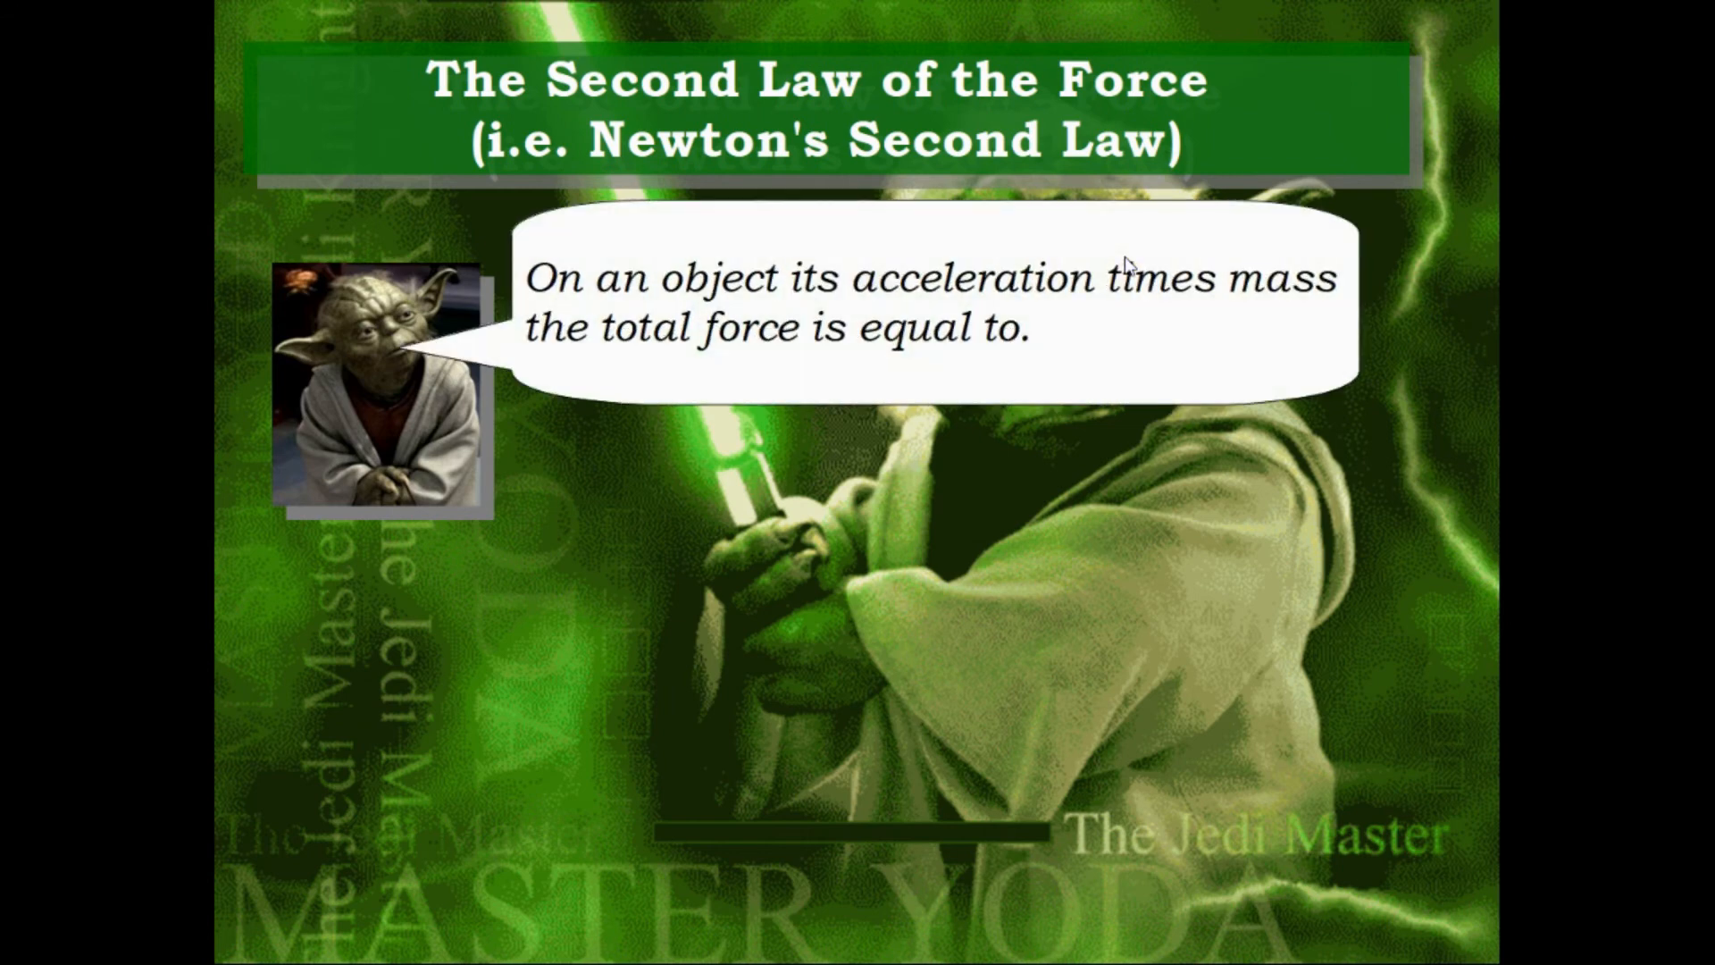
key("Escape")
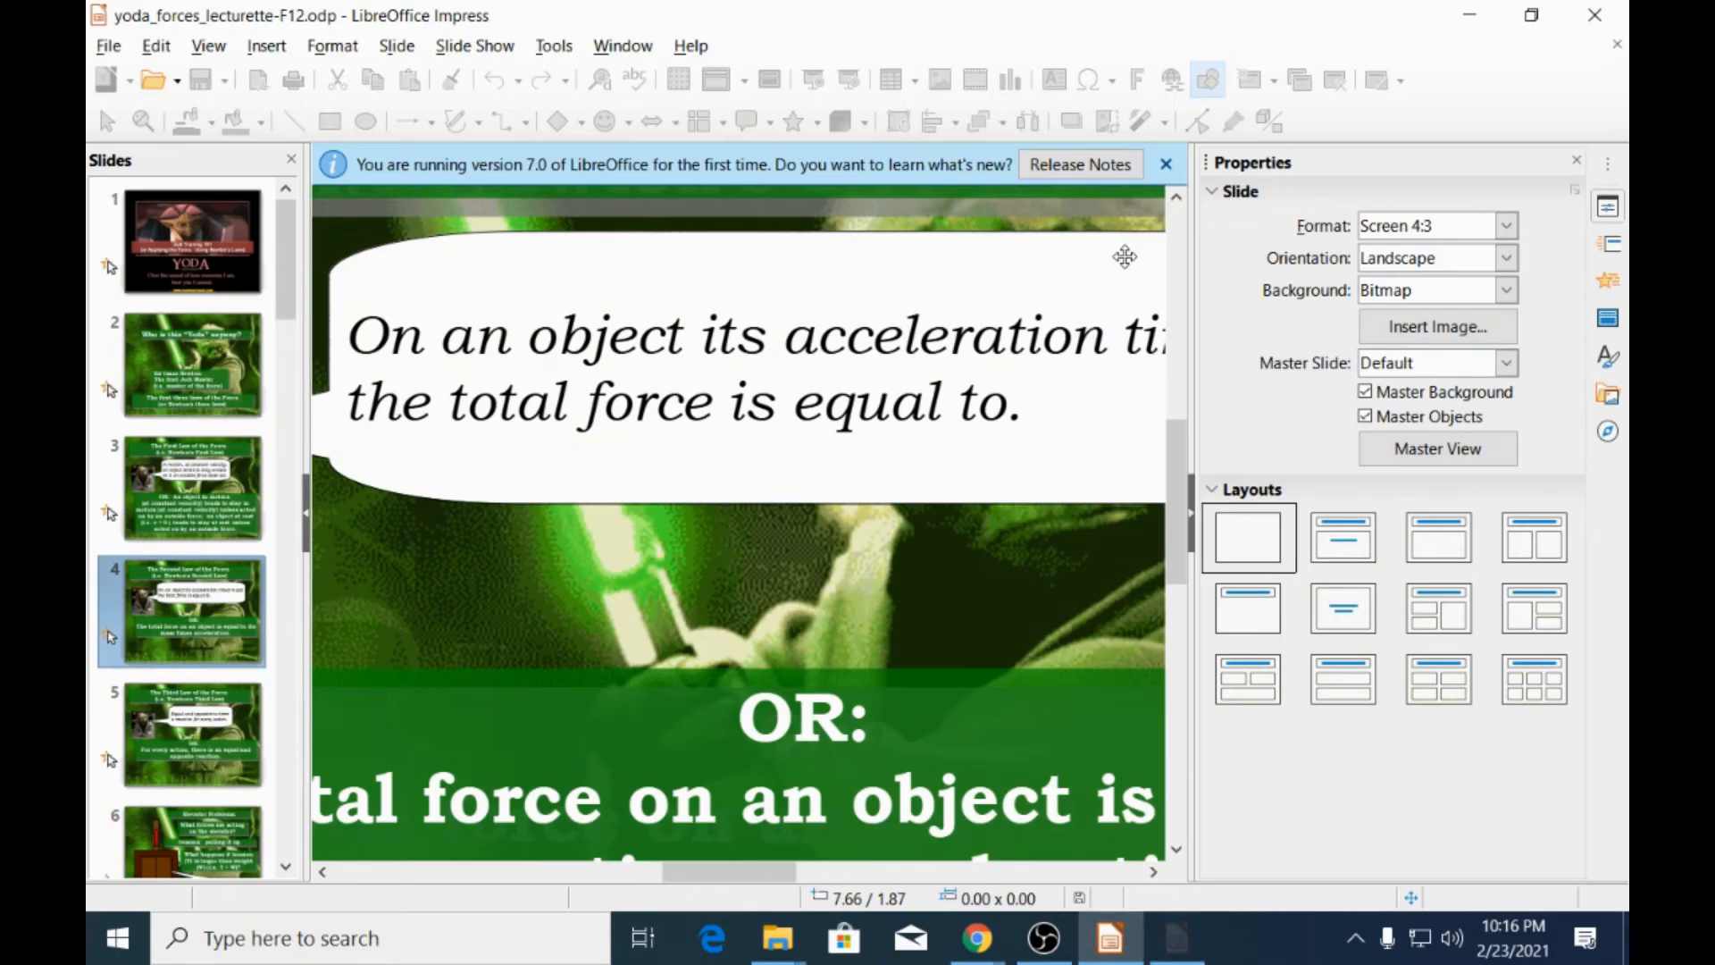
left_click(1596, 18)
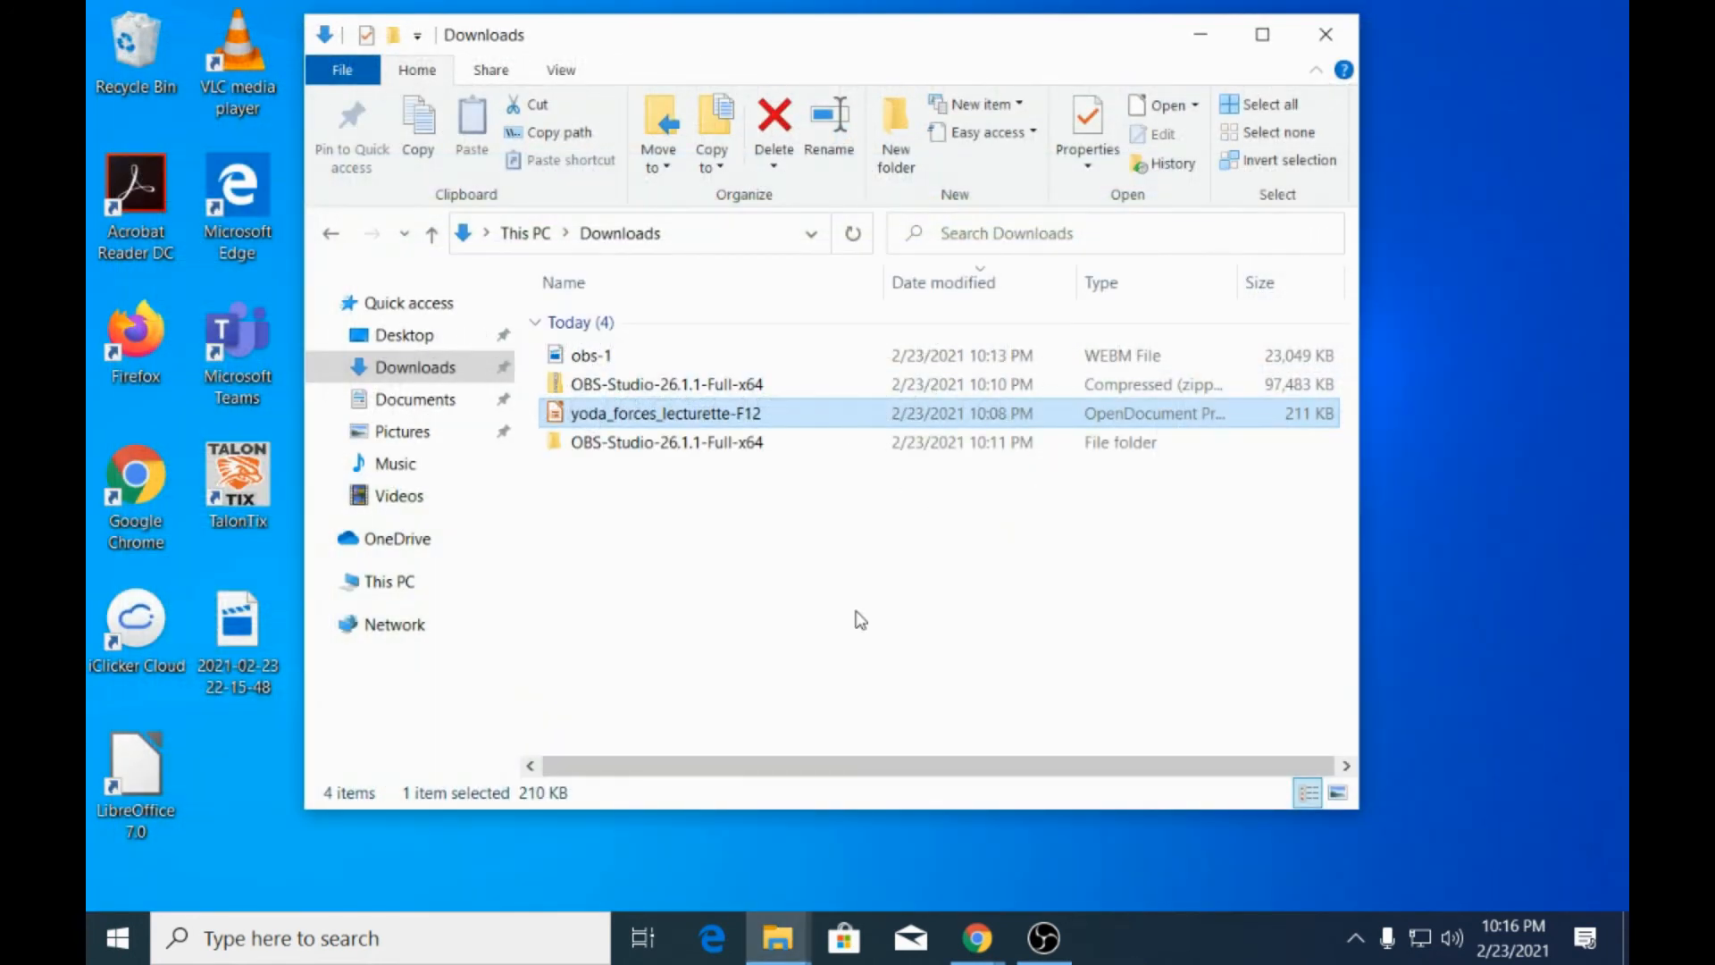
Switch back to OBS, stop the recording and minimize its window.
left_click(1043, 938)
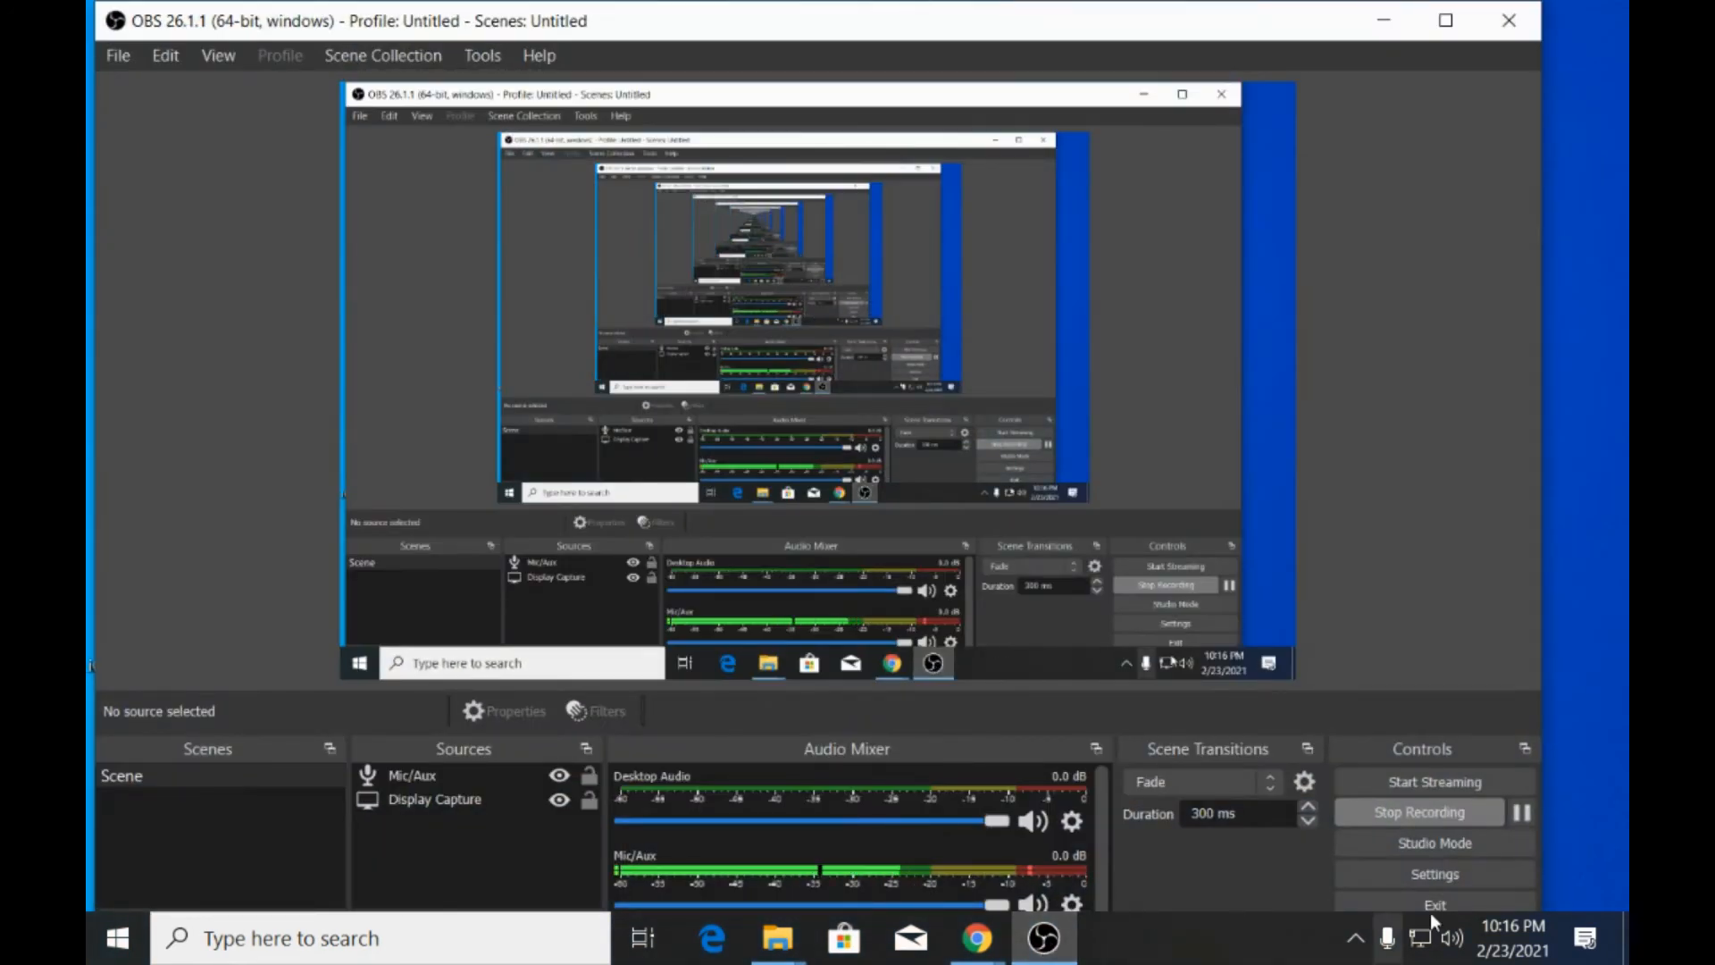
left_click(1433, 813)
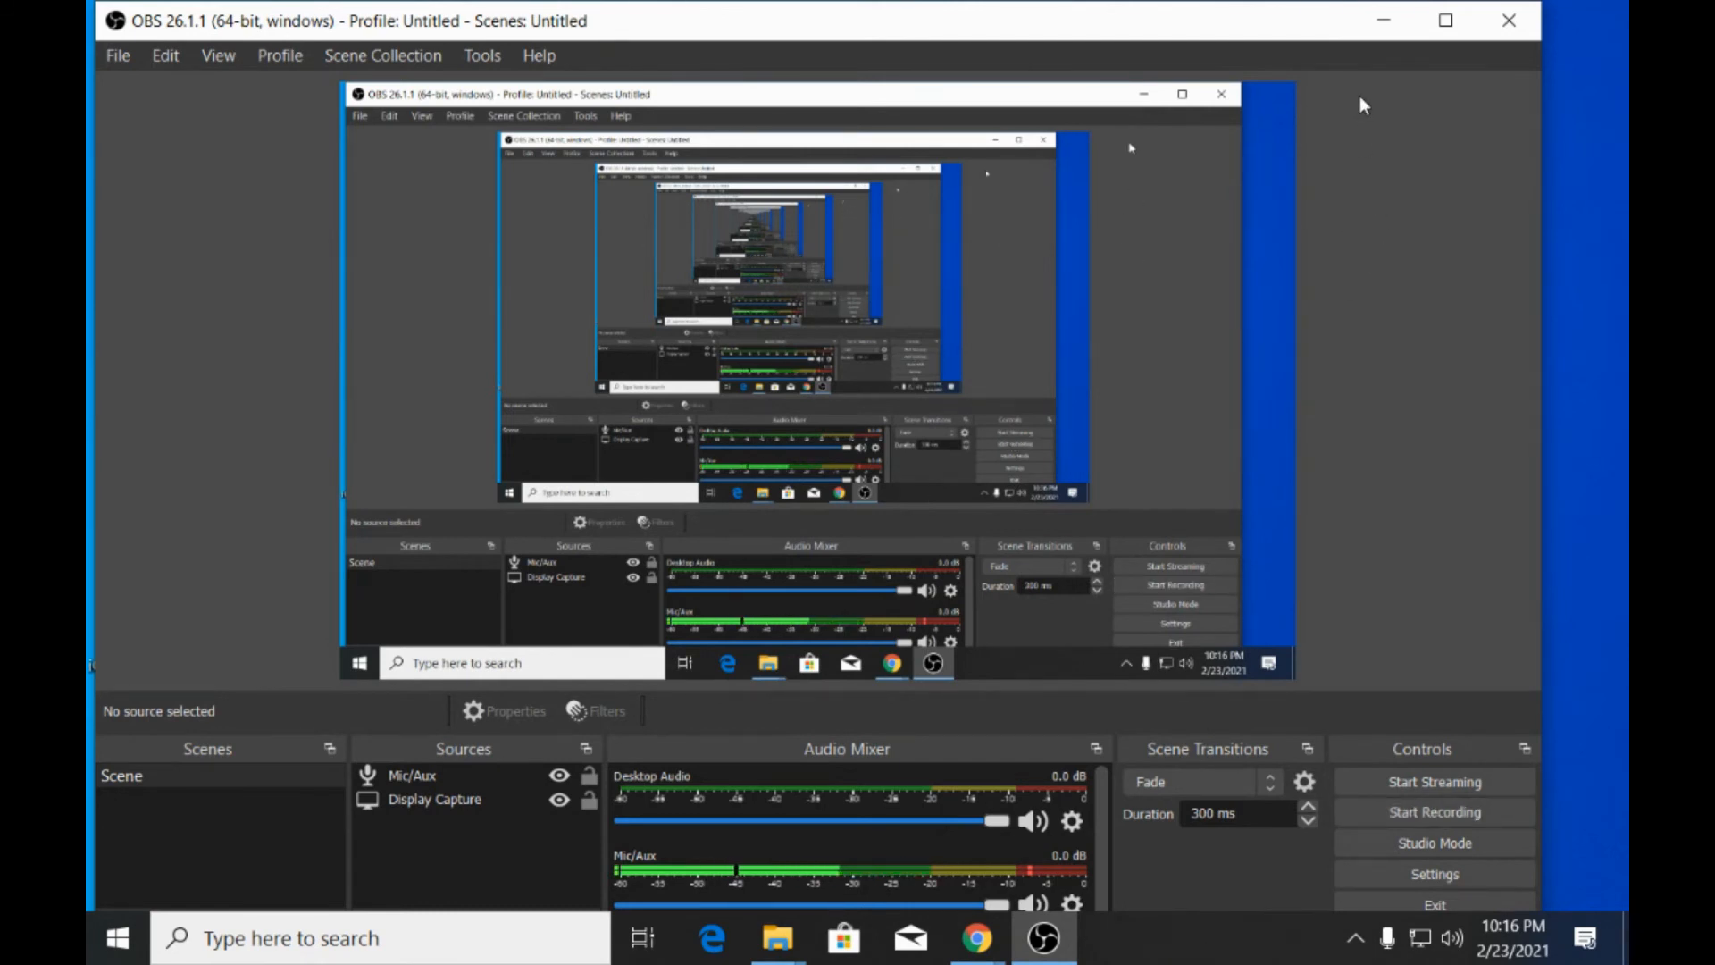
left_click(1384, 19)
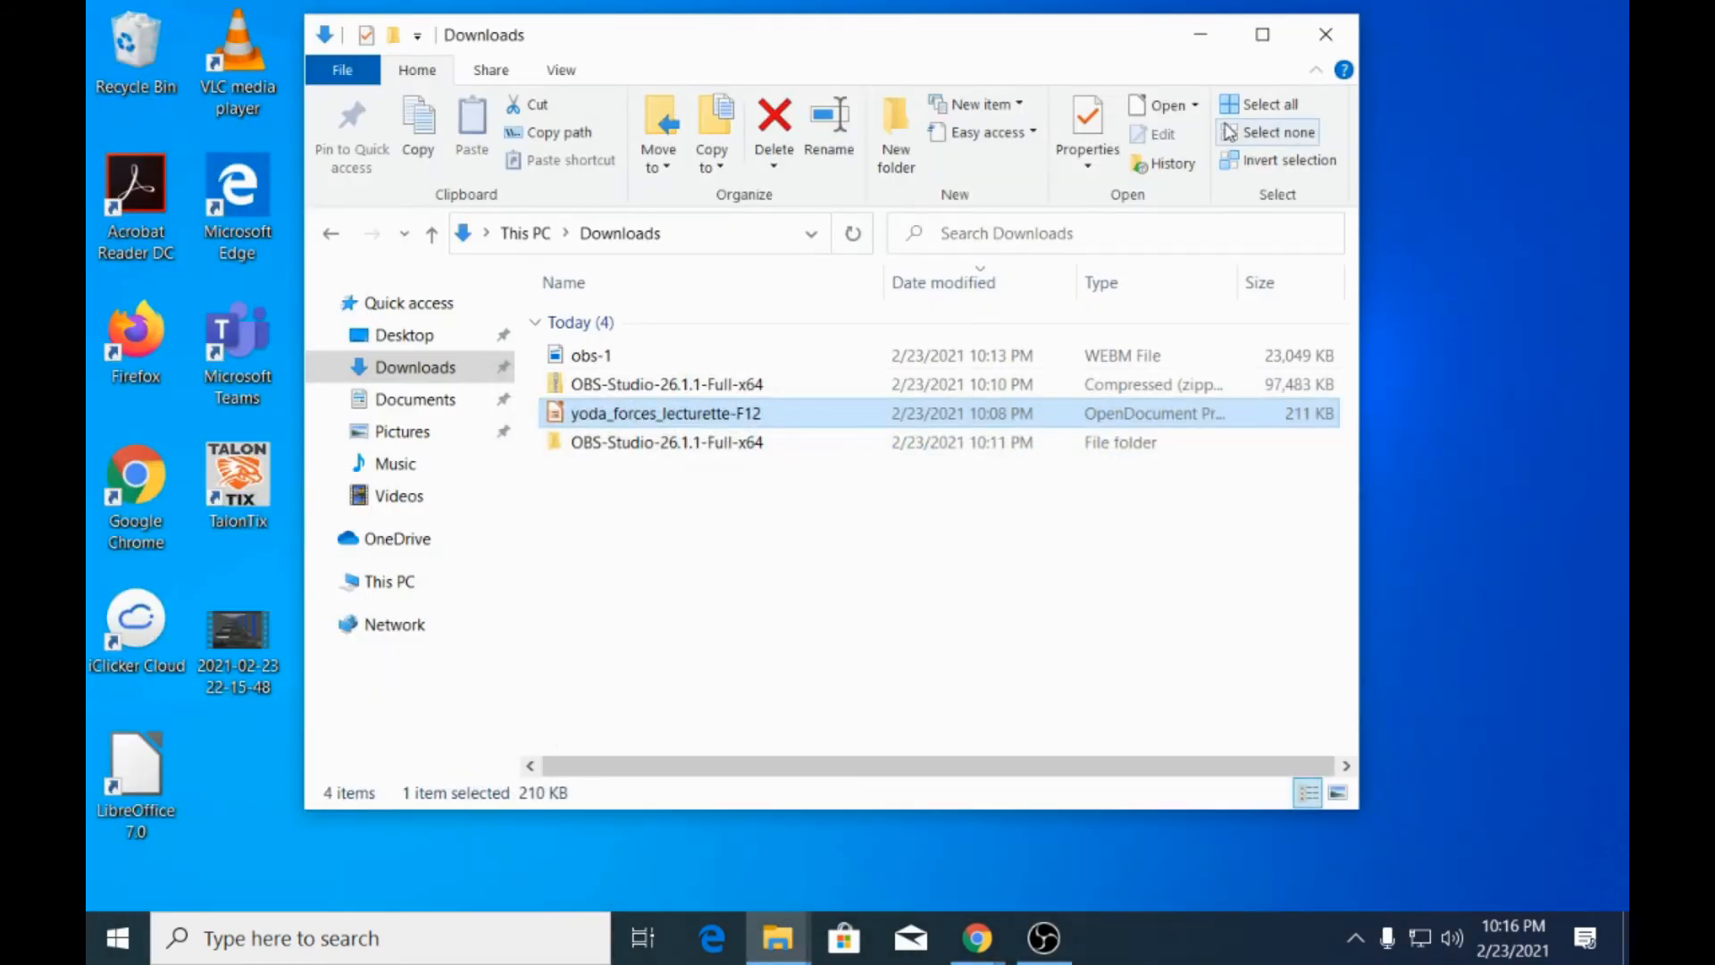
left_click(1200, 34)
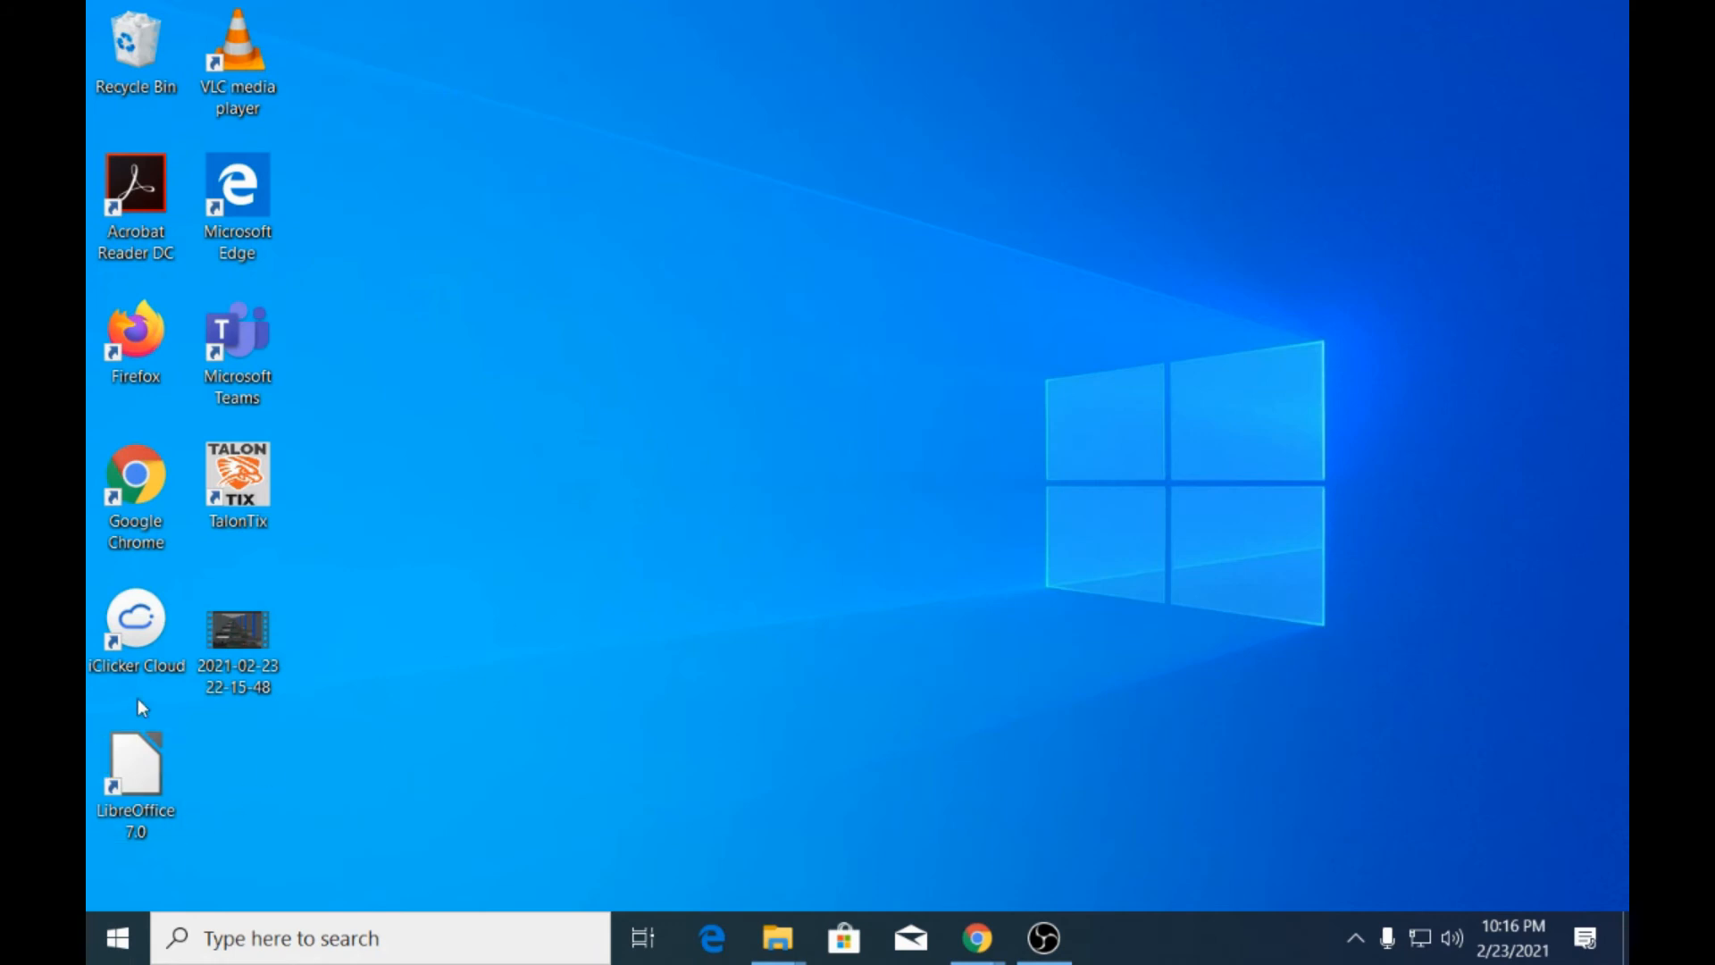
double_click(239, 631)
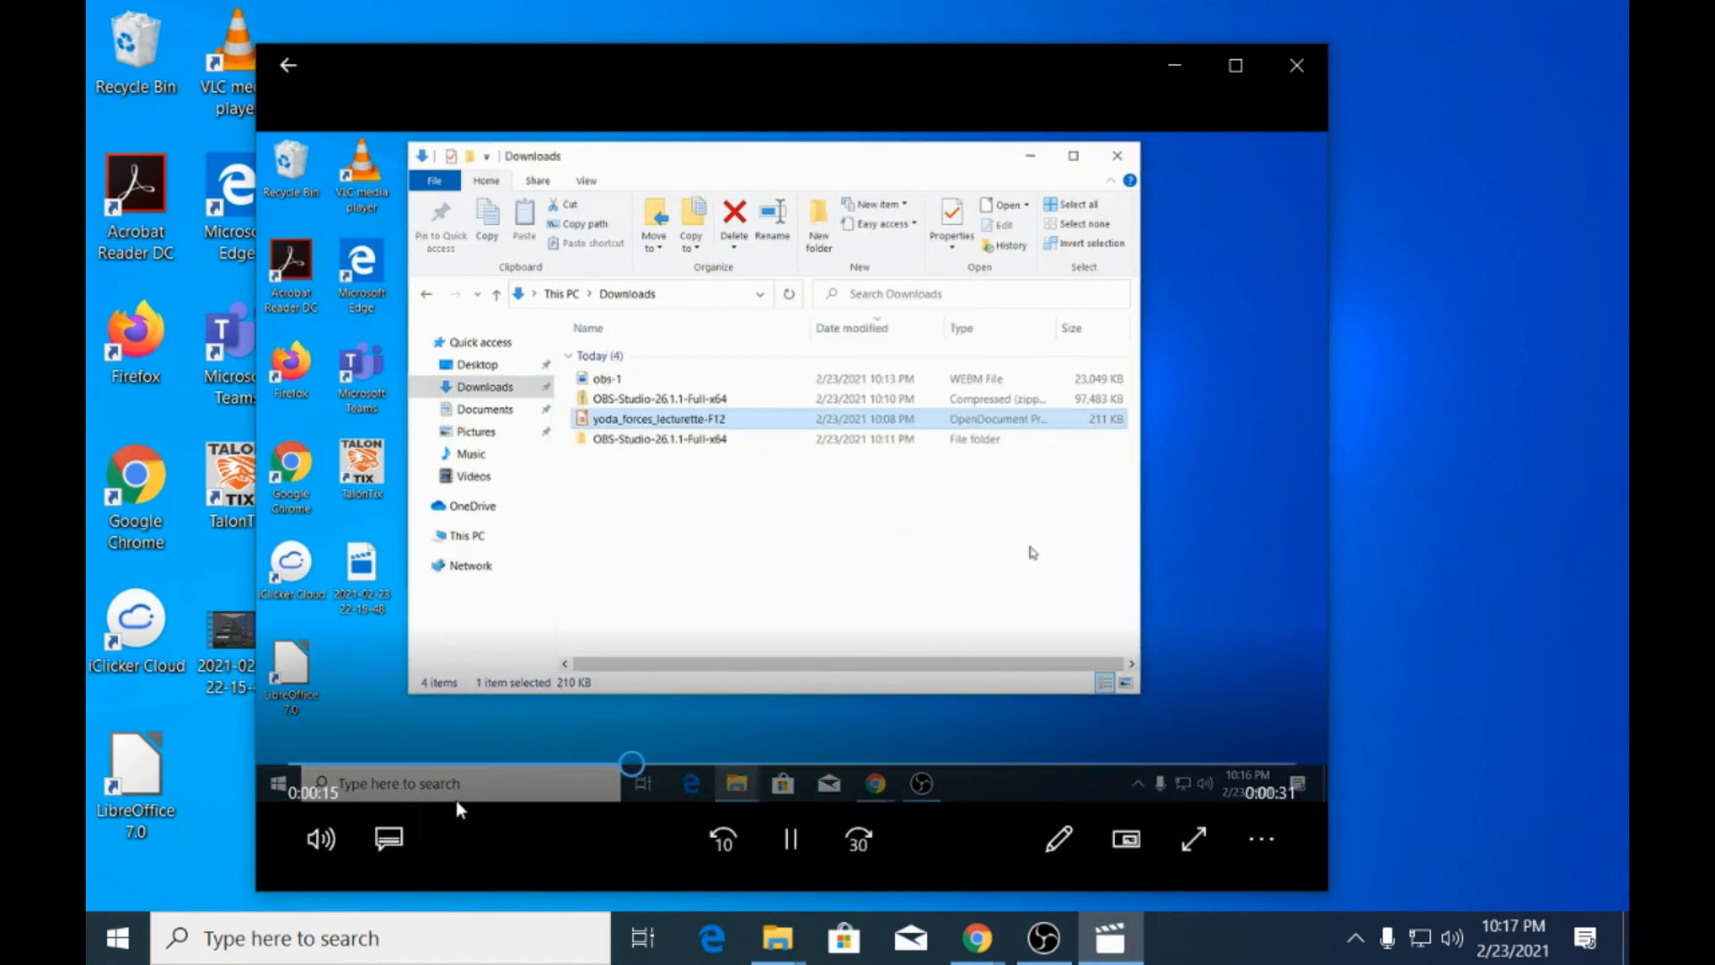
left_click(789, 840)
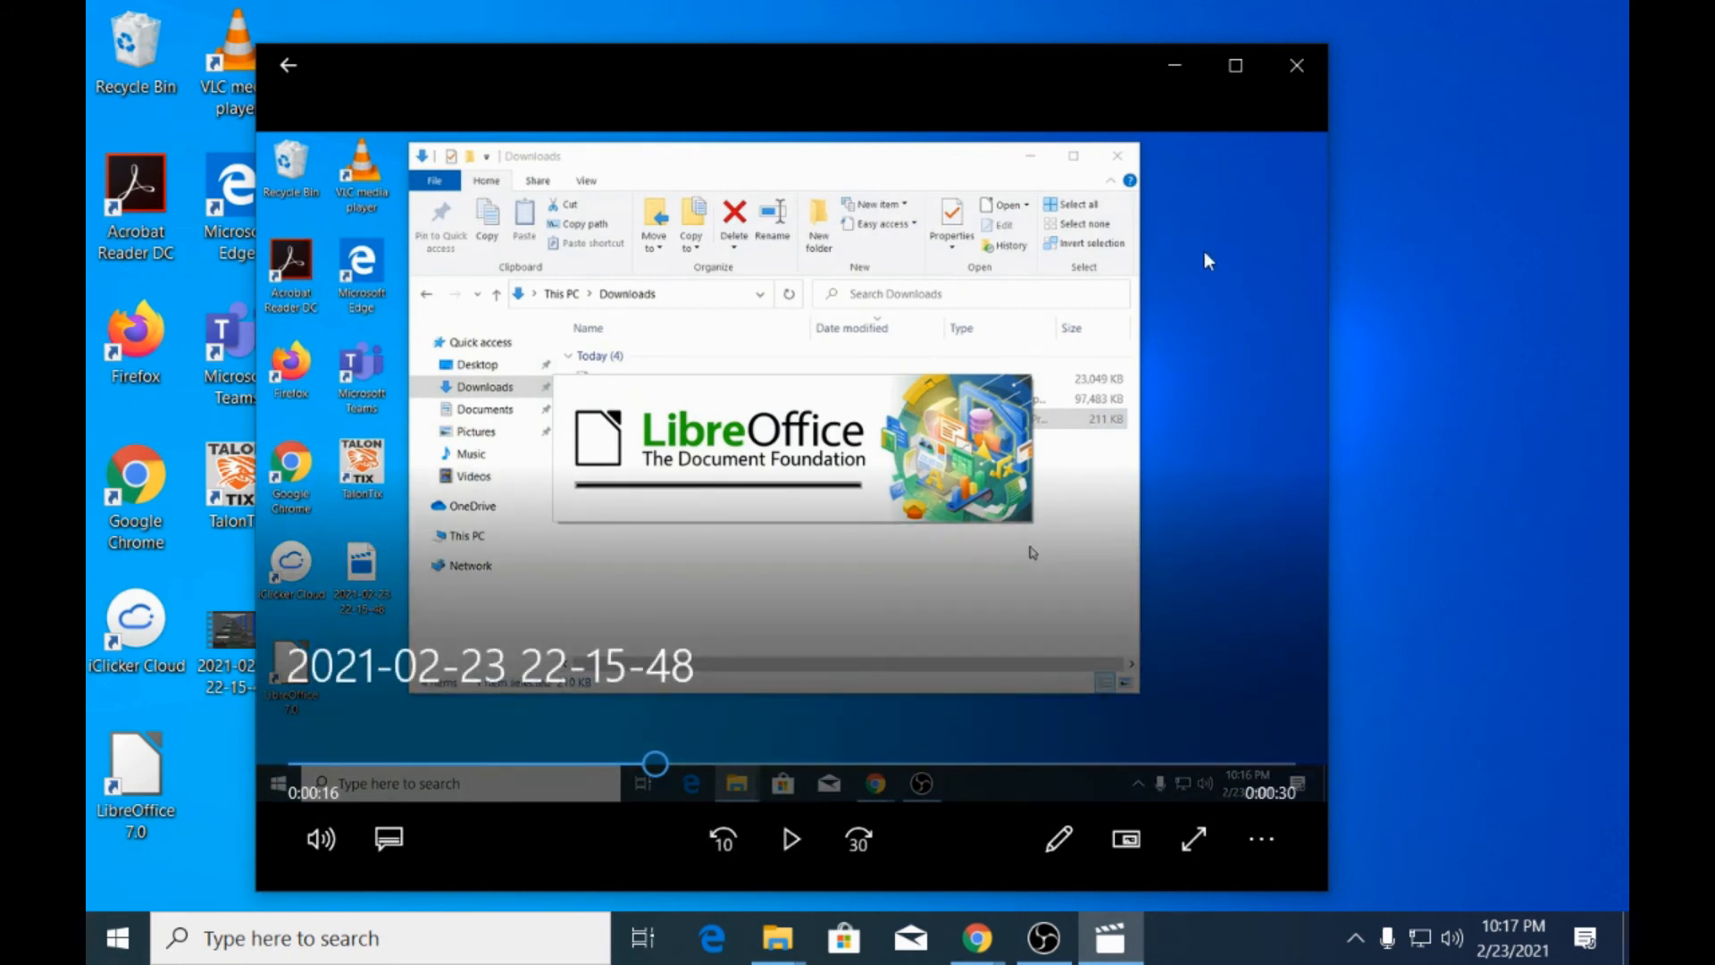
left_click(1296, 65)
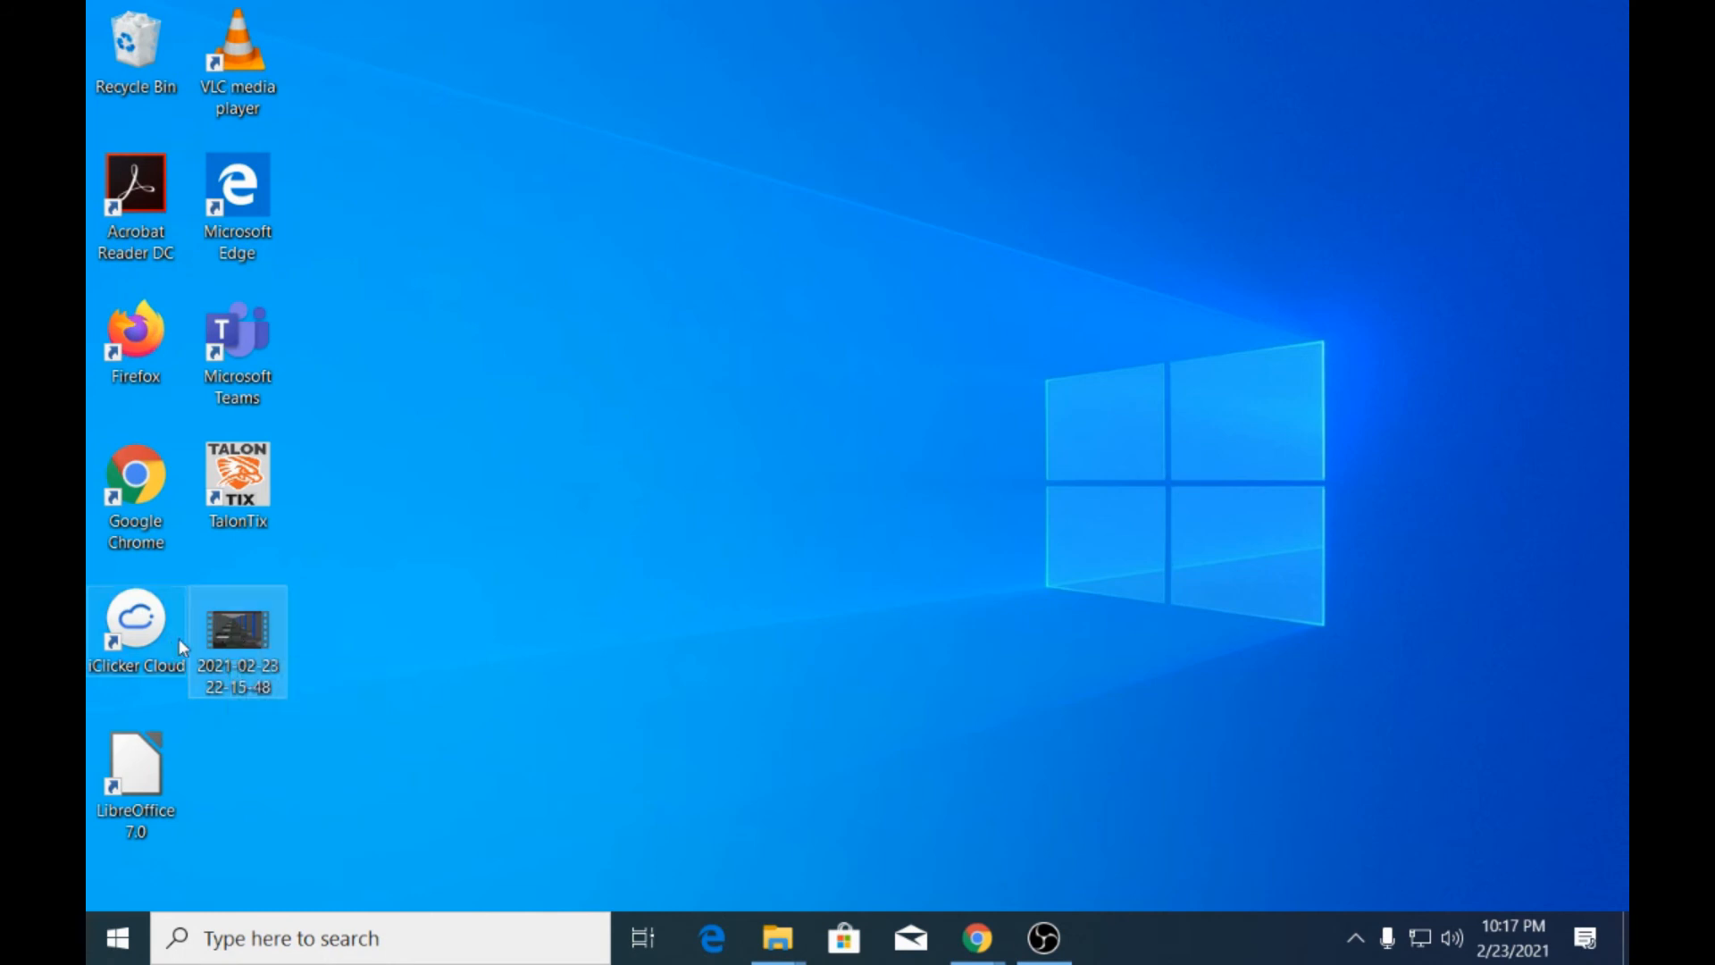
right_click(252, 638)
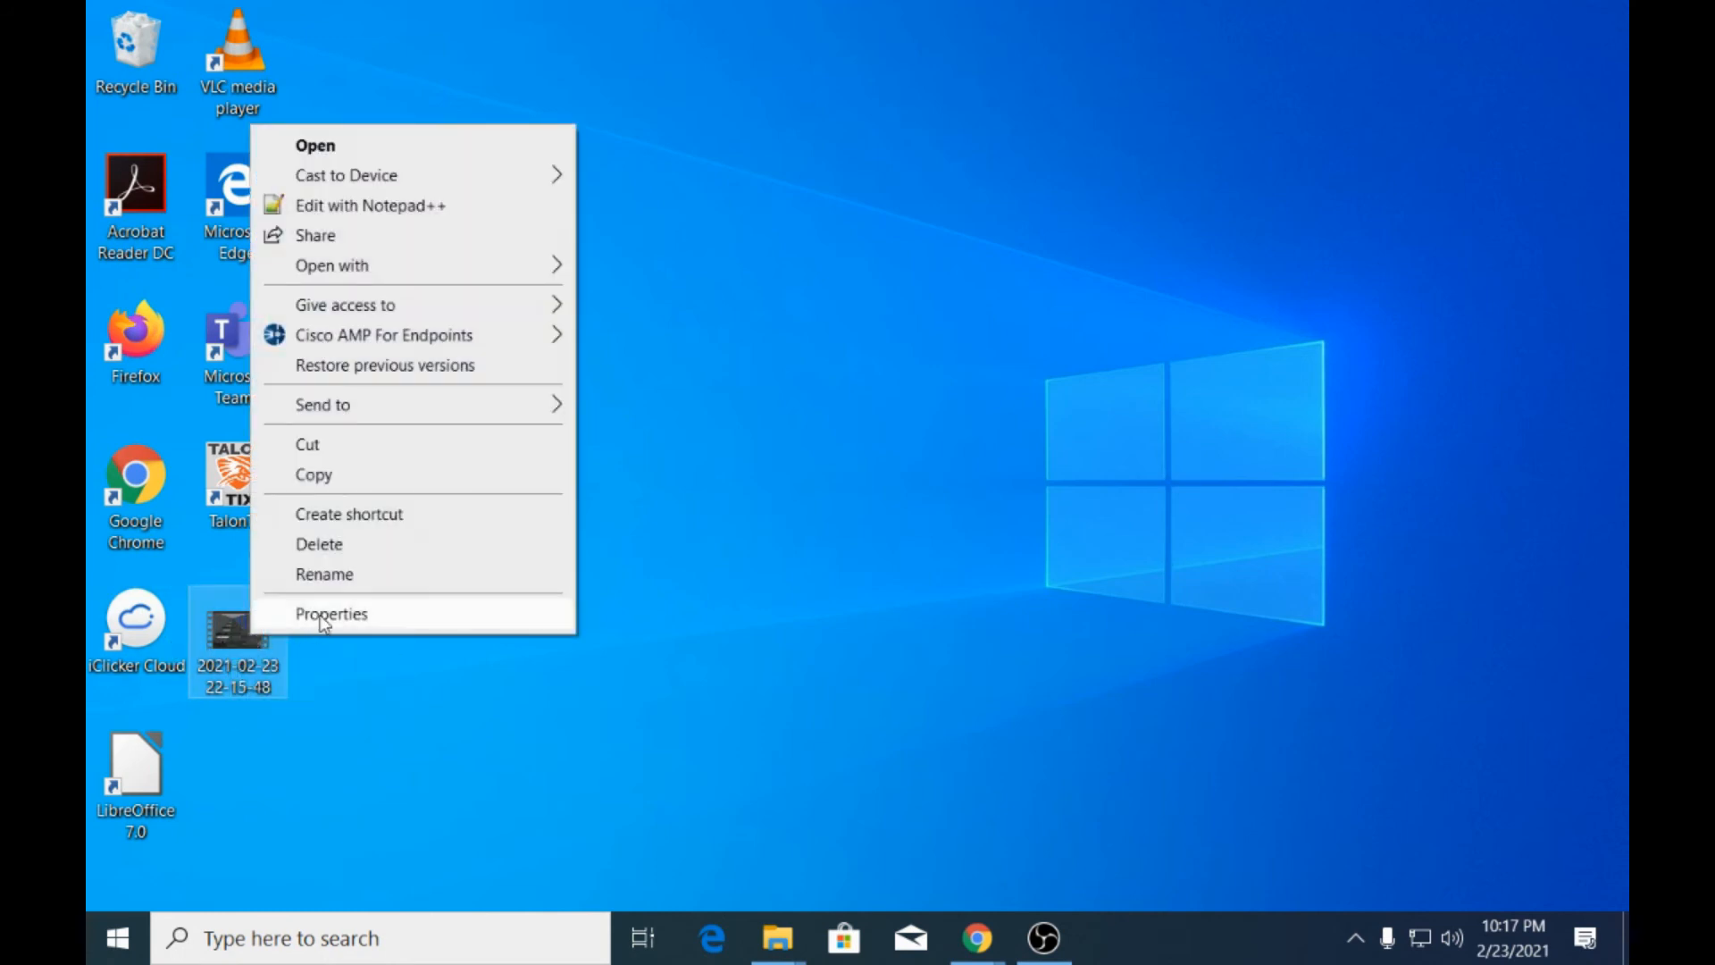
left_click(351, 577)
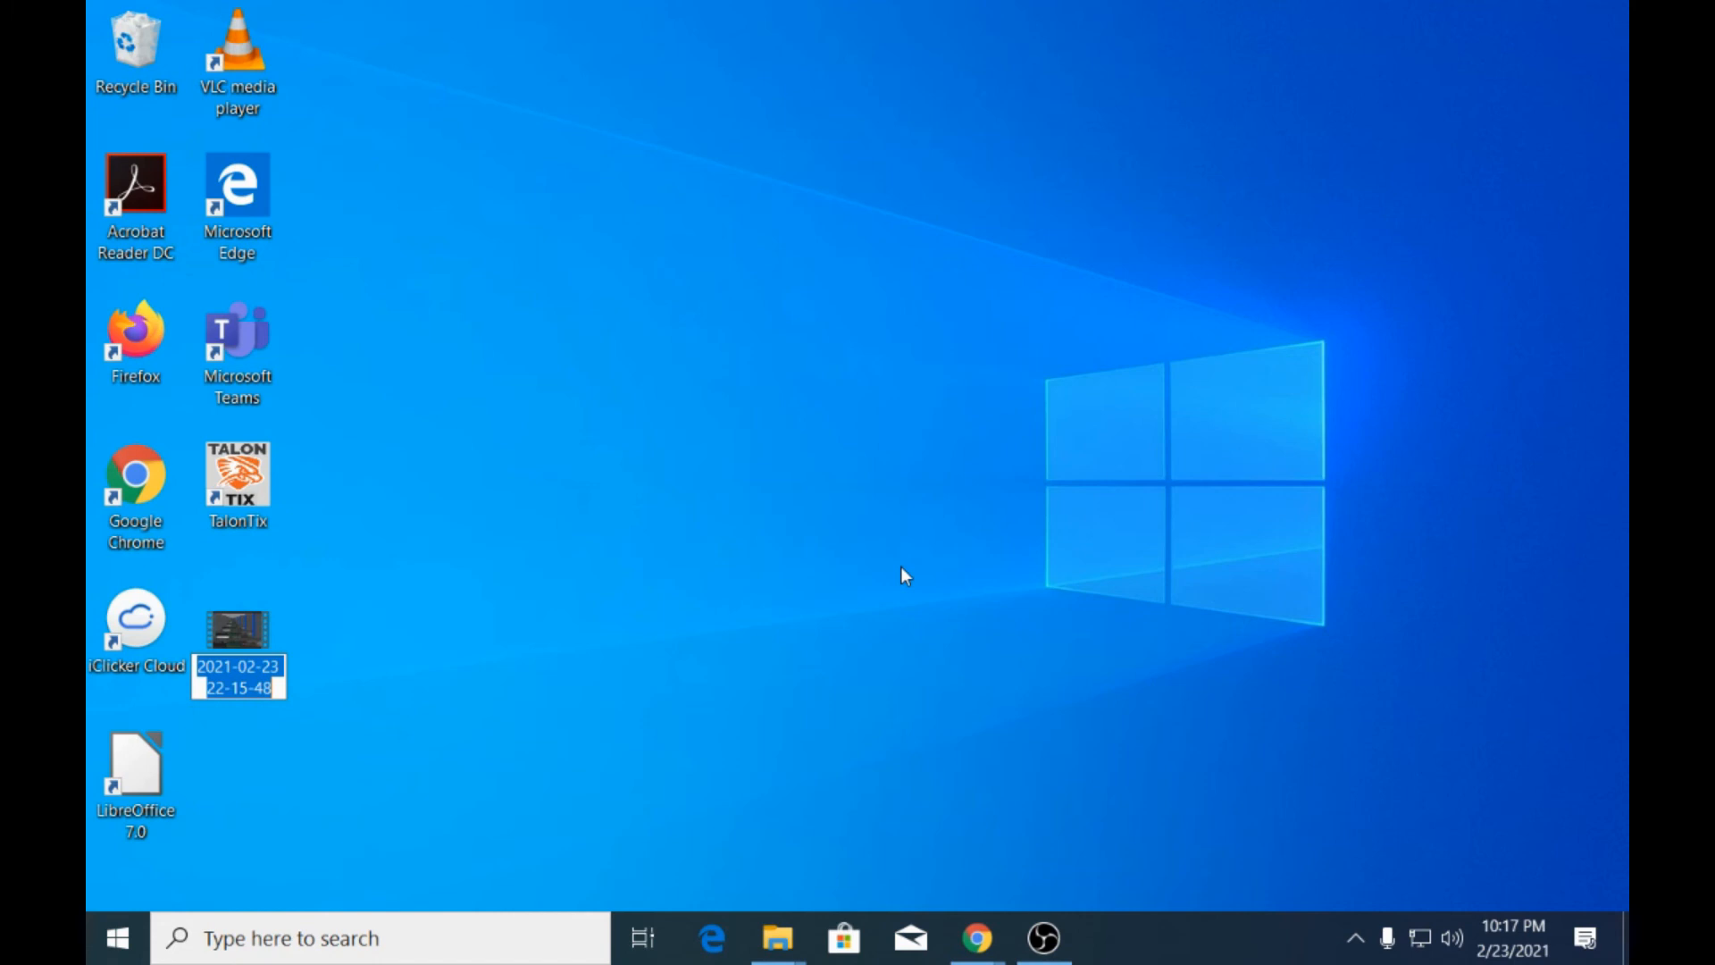
type("sciemnce")
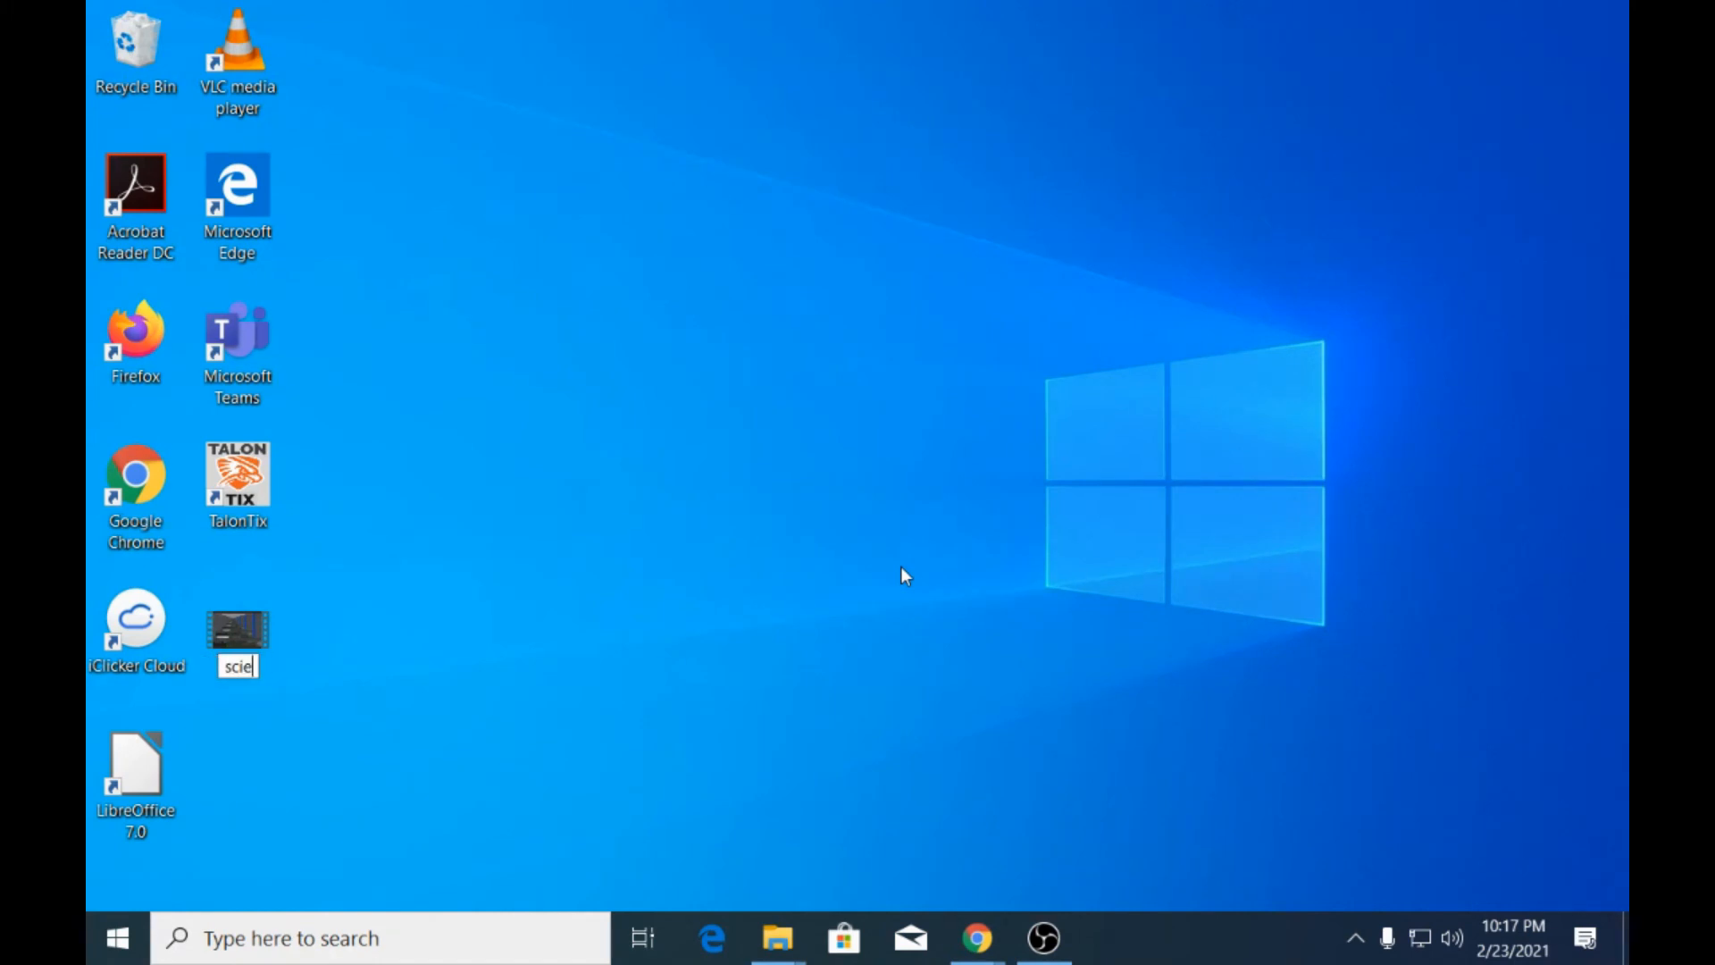
key("BackSpace")
key("BackSpace")
key("BackSpace")
key("BackSpace")
type("nce_fair")
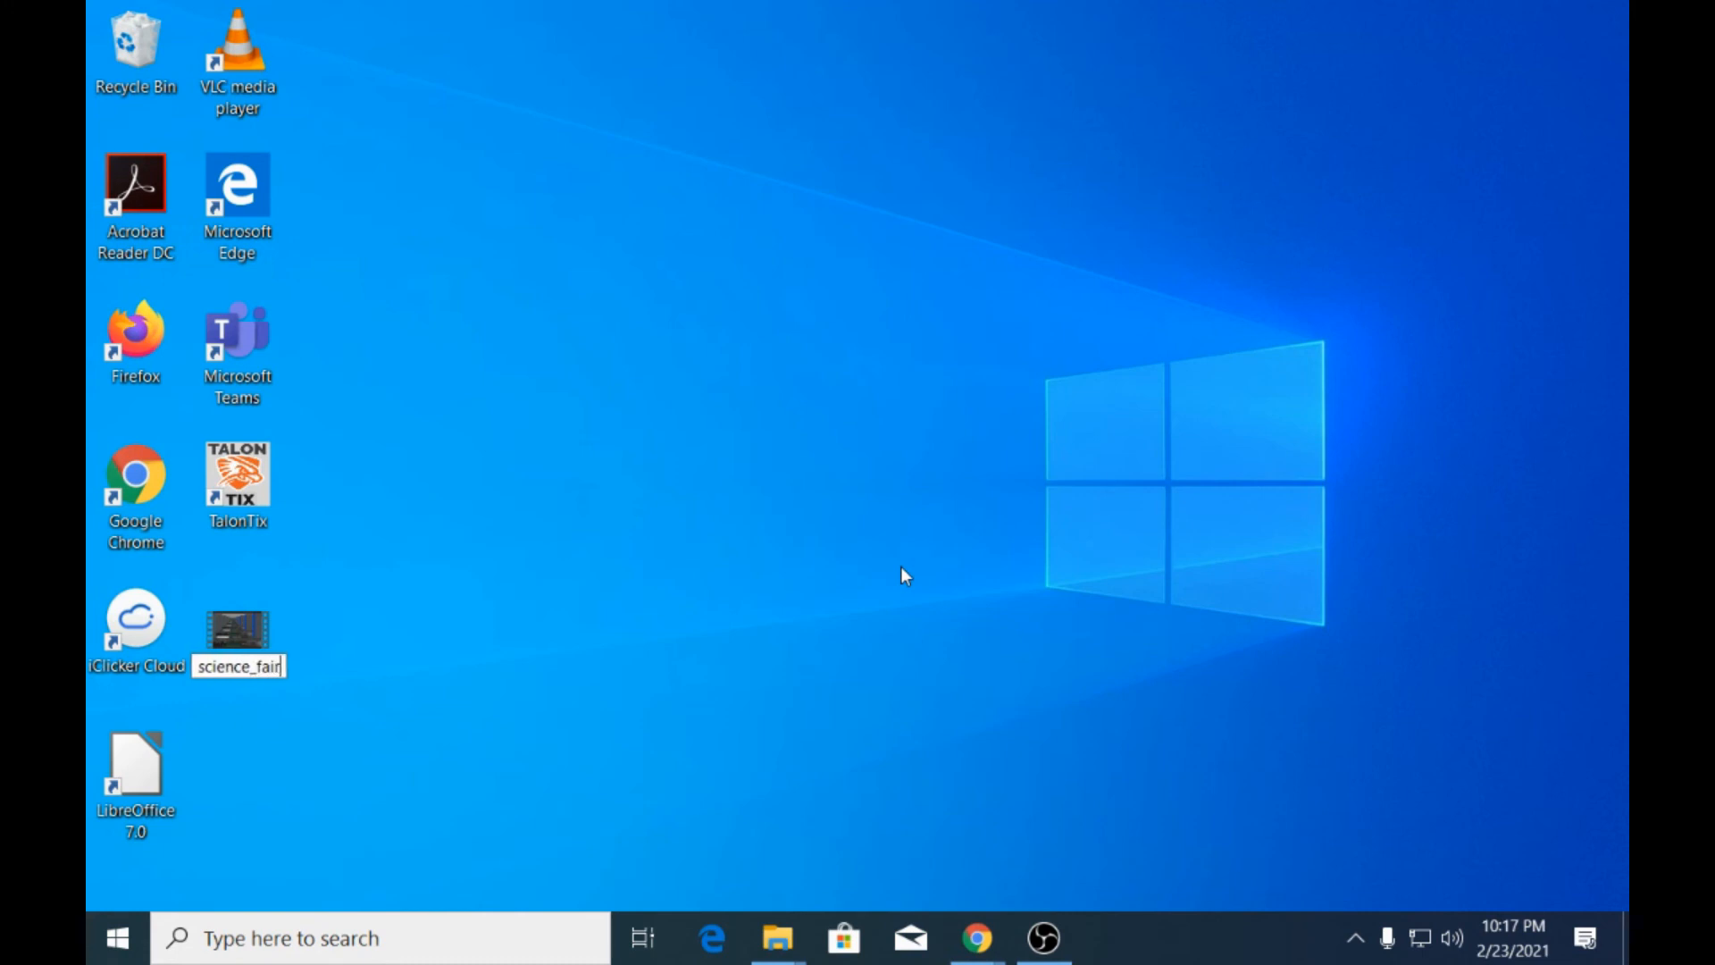
type("_project")
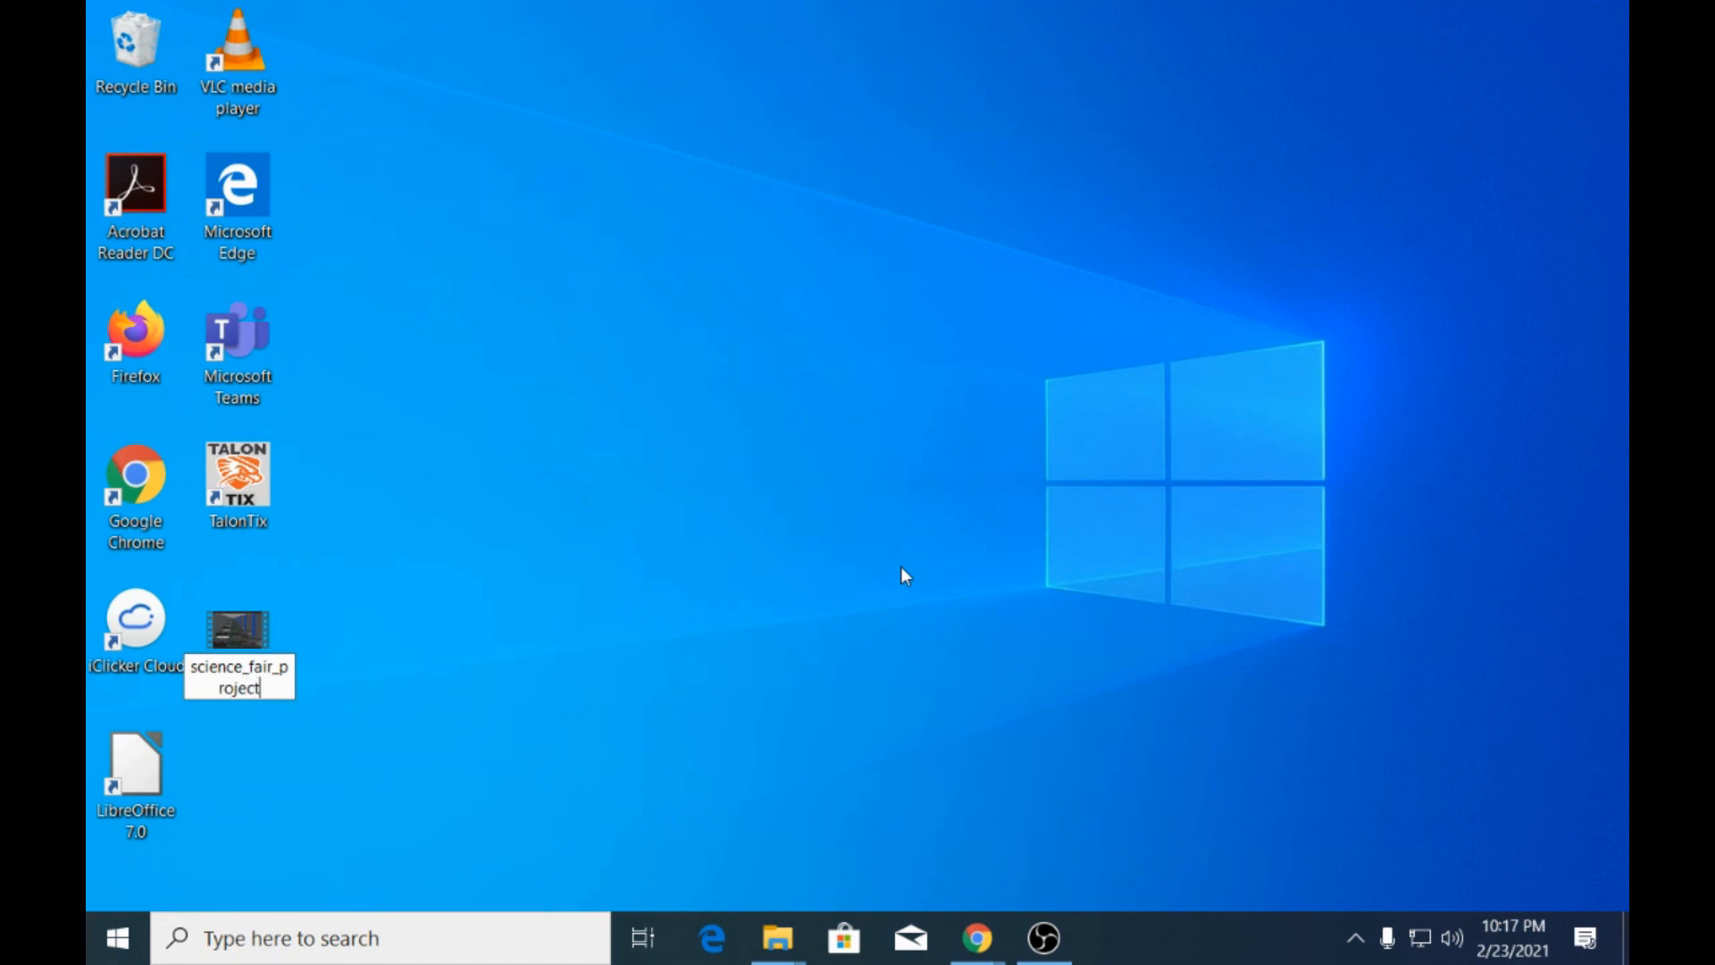
key("Return")
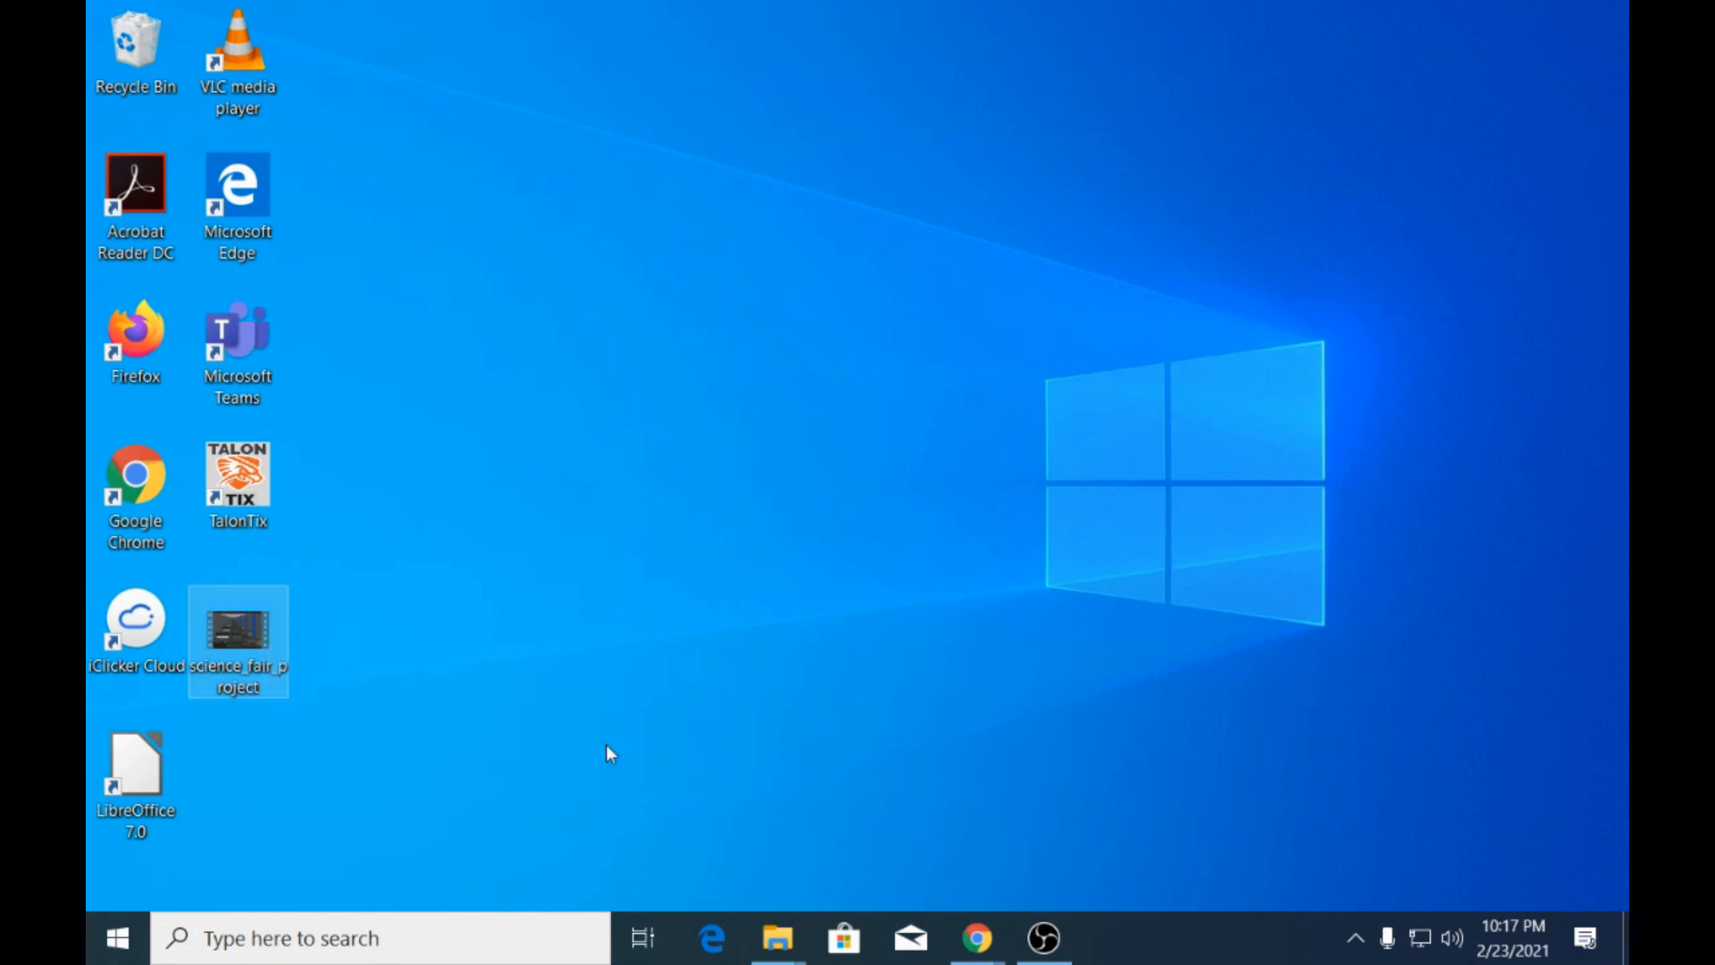
Bring the OBS window back to the front.
left_click(1043, 938)
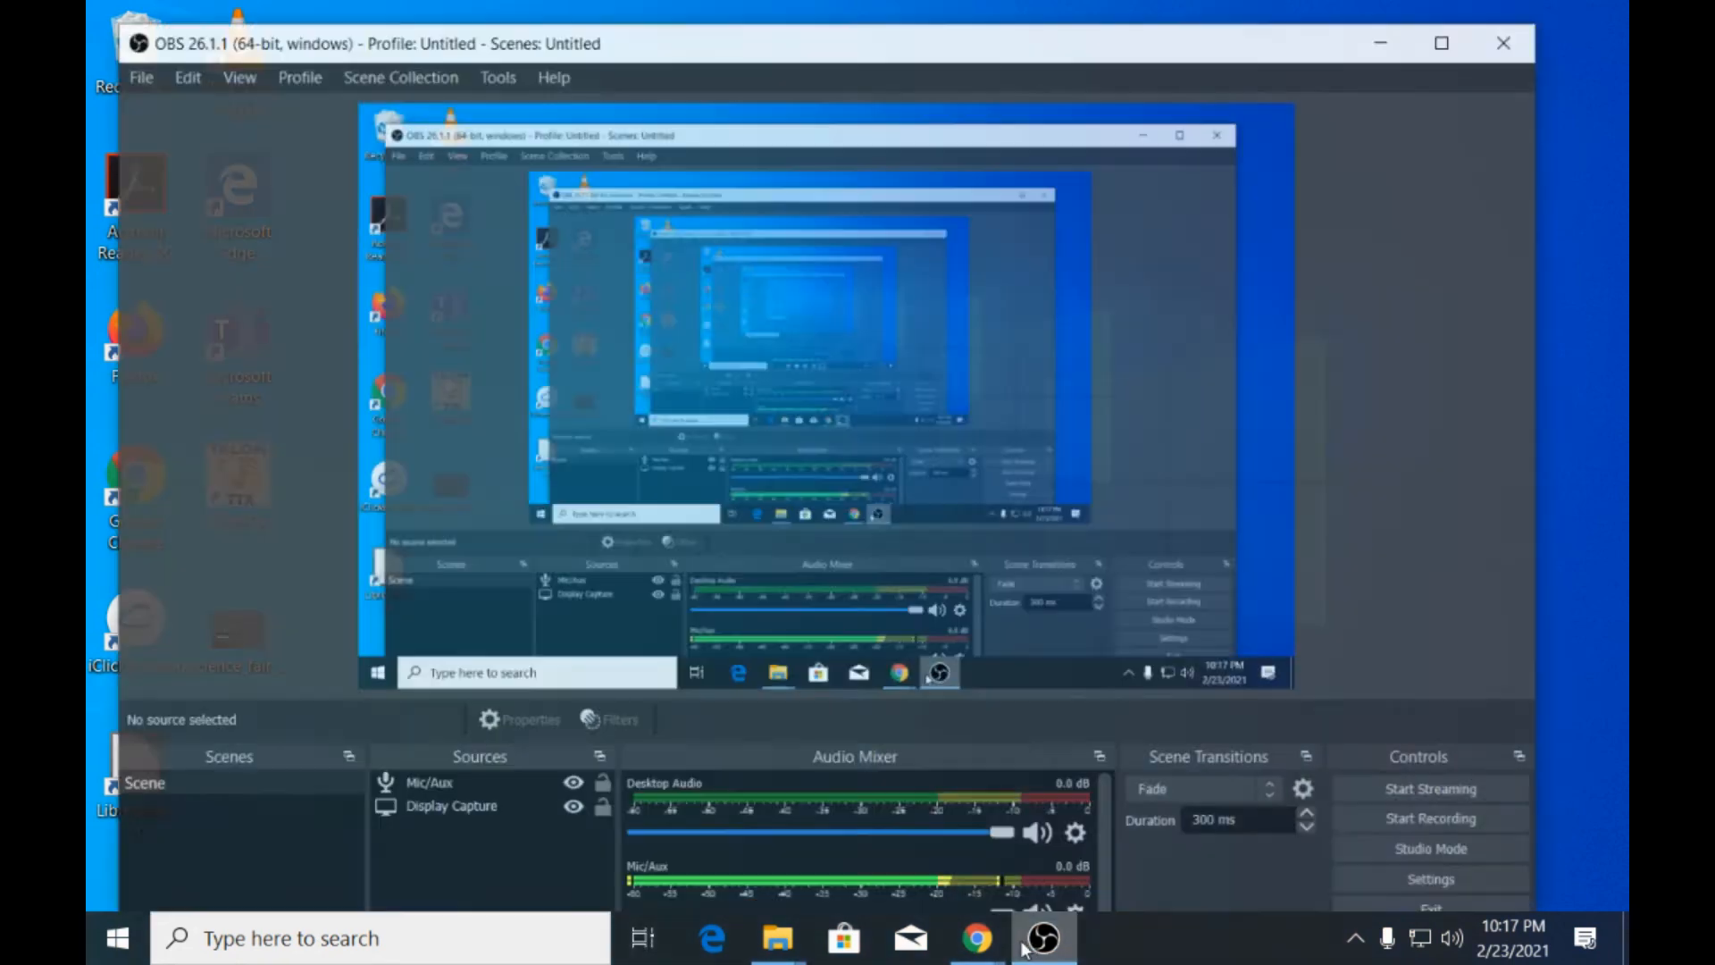